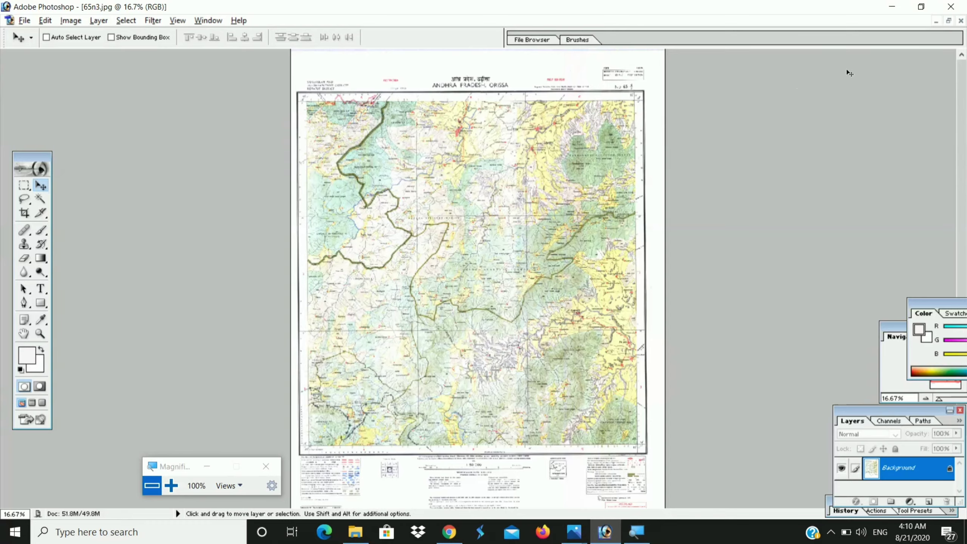
# Zoom the map sheet in to about 50% and scroll across it toward the forest.
pyautogui.hotkey('ctrl', '+')
pyautogui.hotkey('ctrl', '+')
pyautogui.hotkey('ctrl', '+')
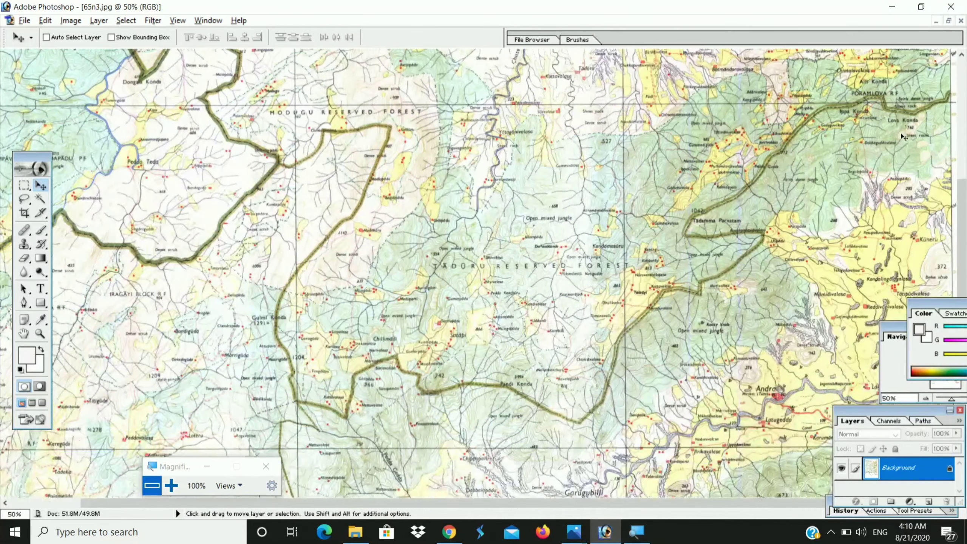
pyautogui.scroll(3, 904, 136)
pyautogui.scroll(3, 852, 209)
pyautogui.scroll(3, 800, 282)
pyautogui.scroll(3, 748, 354)
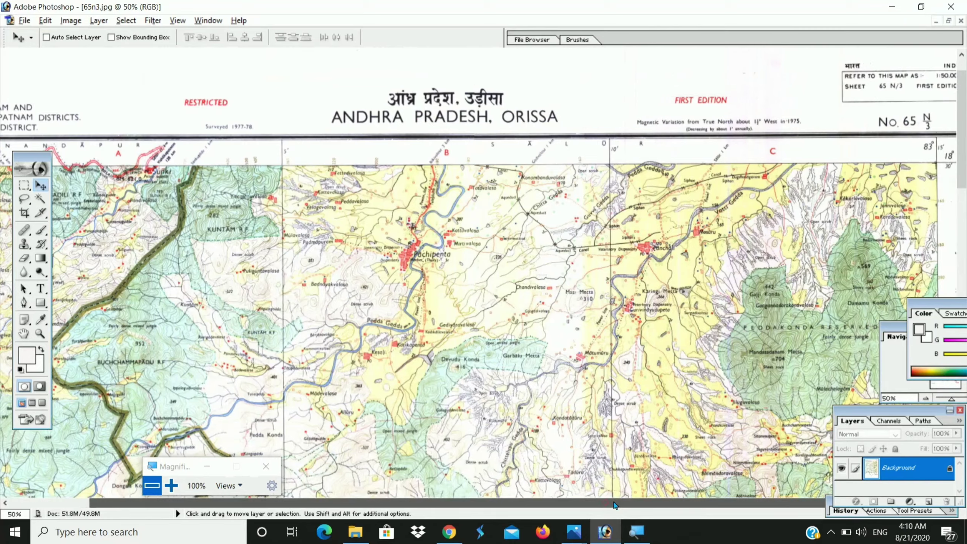
pyautogui.moveTo(607, 503); pyautogui.dragTo(677, 504)
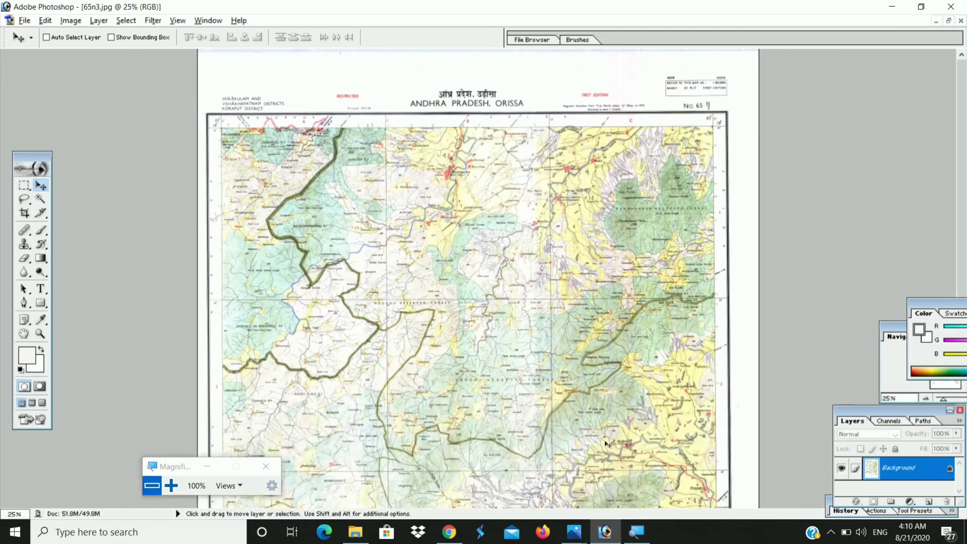
pyautogui.scroll(-2, 608, 443)
pyautogui.hotkey('ctrl', '+')
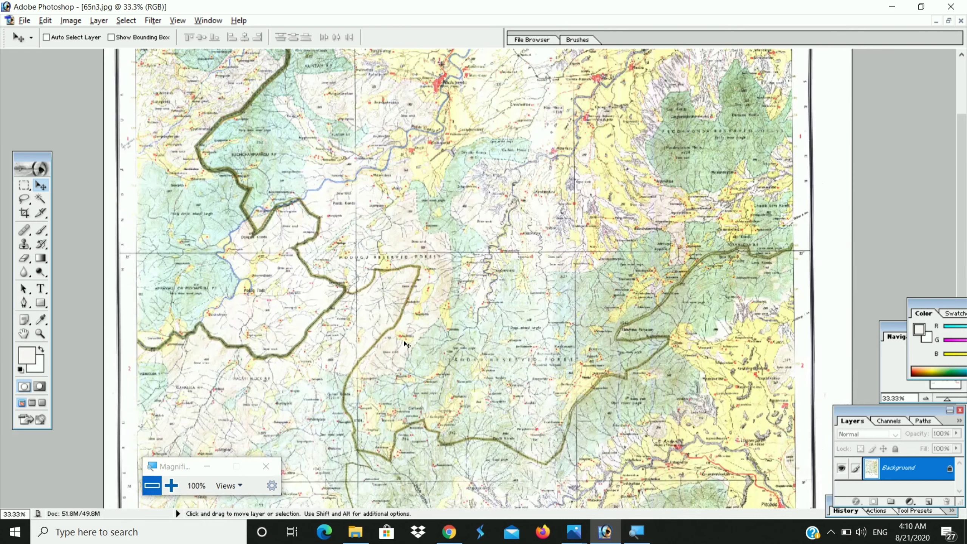
pyautogui.scroll(2, 520, 305)
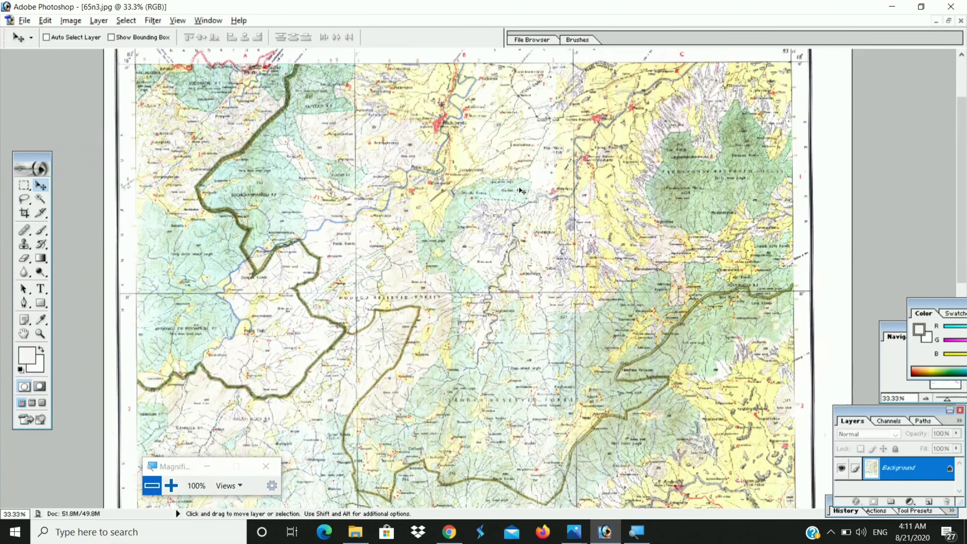
# Zoom through 66.7% and 100% to 200%, centred on the Peddakonda Reserved Forest contours.
pyautogui.hotkey('ctrl', '+')
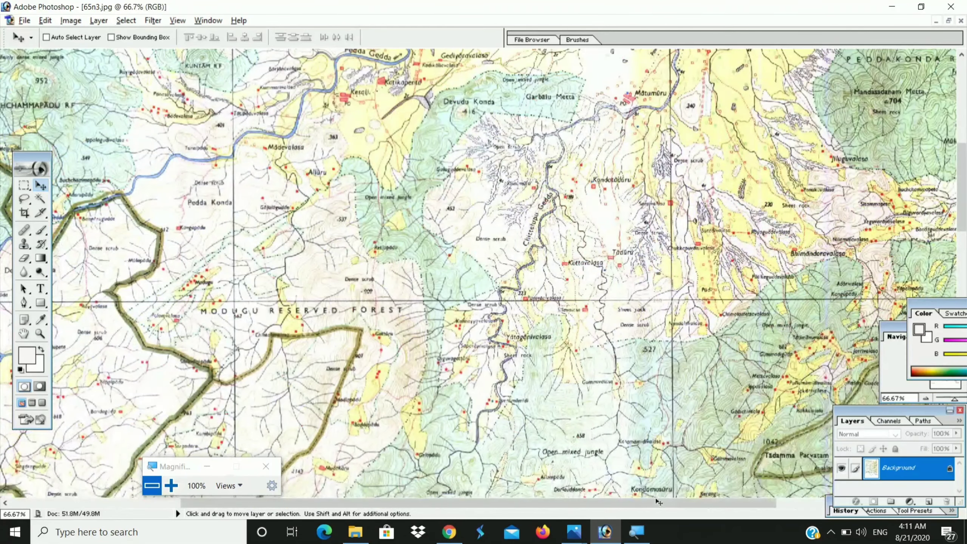
pyautogui.moveTo(658, 507); pyautogui.dragTo(819, 507)
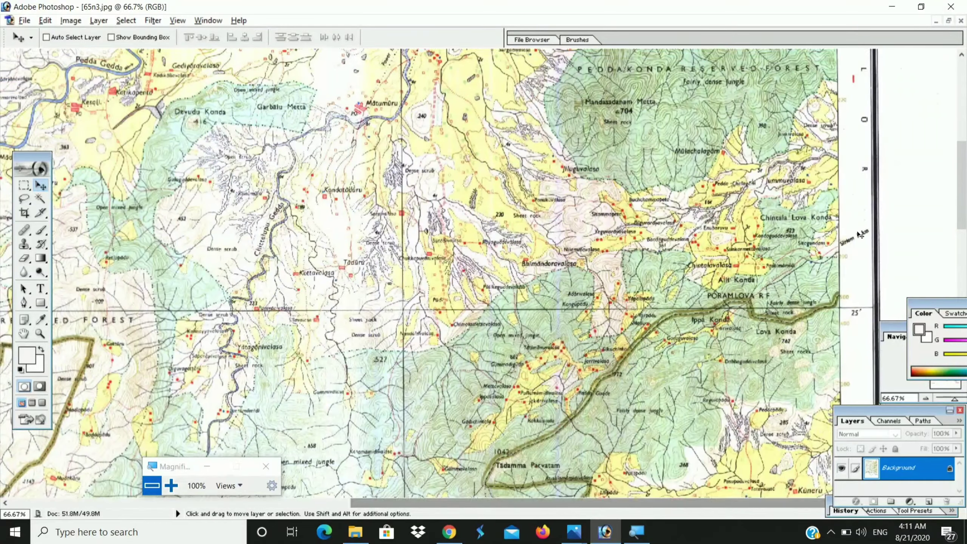
pyautogui.scroll(3, 865, 229)
pyautogui.hotkey('ctrl', '+')
pyautogui.moveTo(865, 229); pyautogui.dragTo(499, 347)
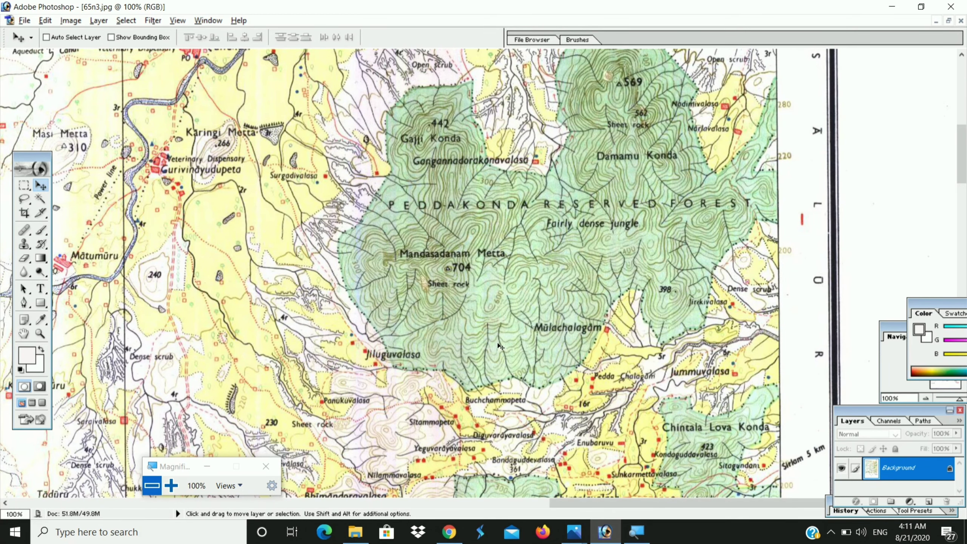
pyautogui.hotkey('ctrl', '+')
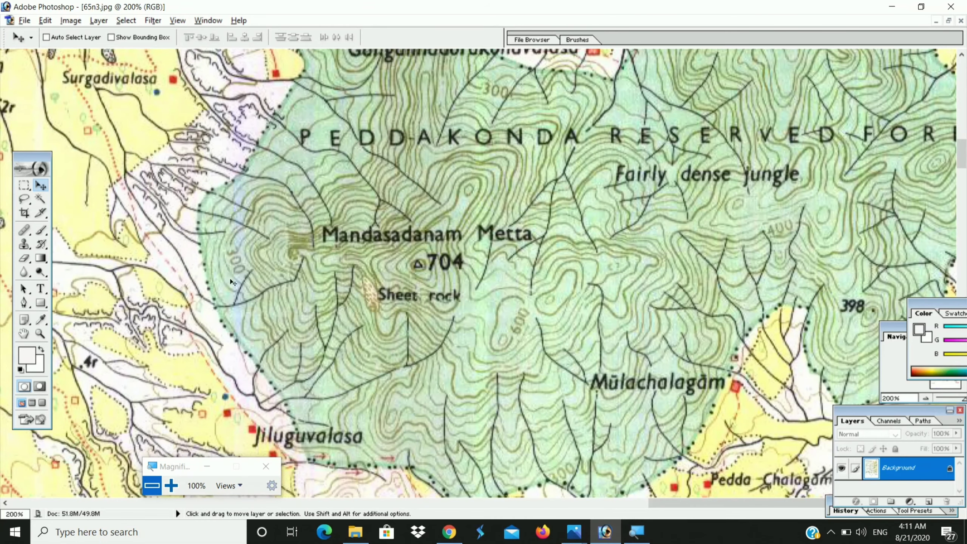
pyautogui.scroll(2, 458, 222)
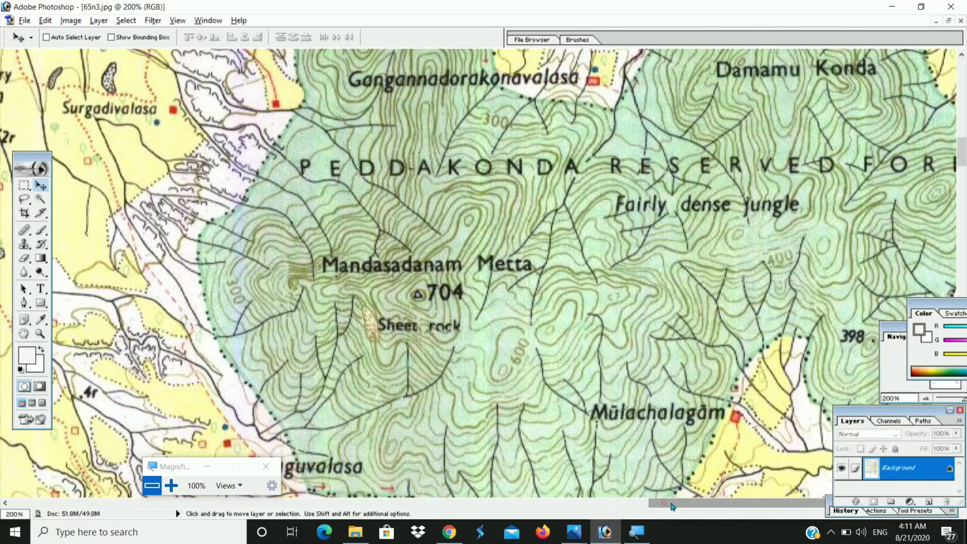
pyautogui.moveTo(662, 503); pyautogui.dragTo(684, 505)
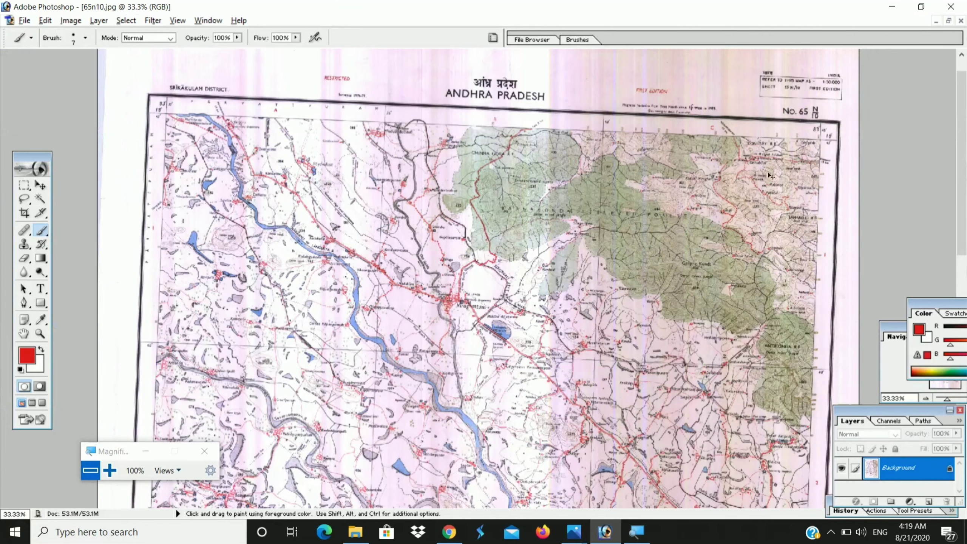
# Zoom 65n10.jpg to 200% and scroll to the 200–600 contours around Ganjara Konda.
pyautogui.hotkey('ctrl', '+')
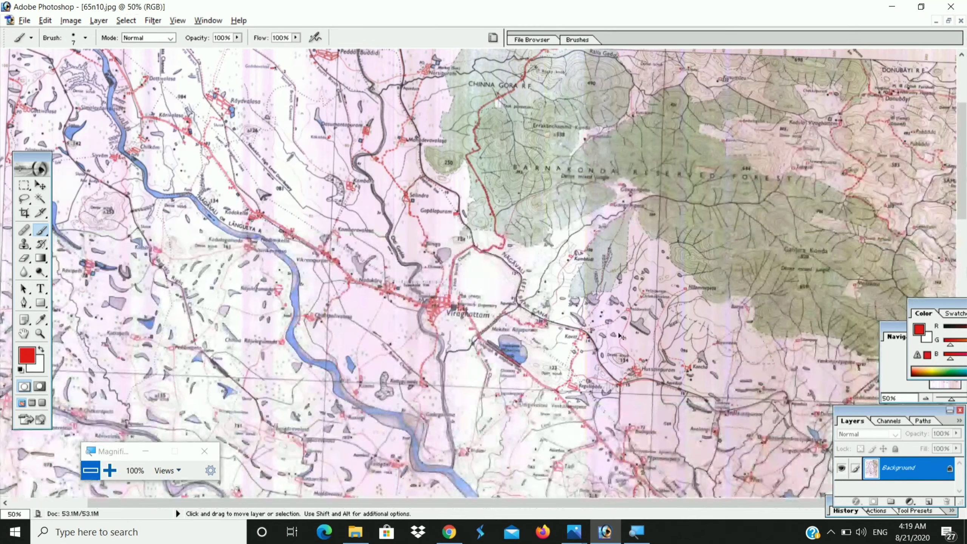
pyautogui.hotkey('ctrl', '+')
pyautogui.hotkey('ctrl', '+')
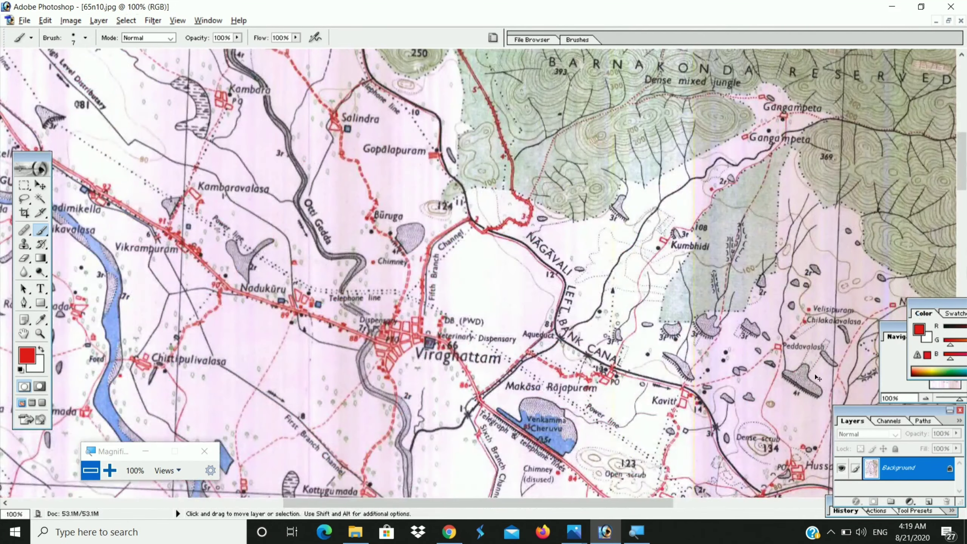
pyautogui.hotkey('ctrl', '+')
pyautogui.hscroll(10, 729, 350)
pyautogui.scroll(2, 729, 349)
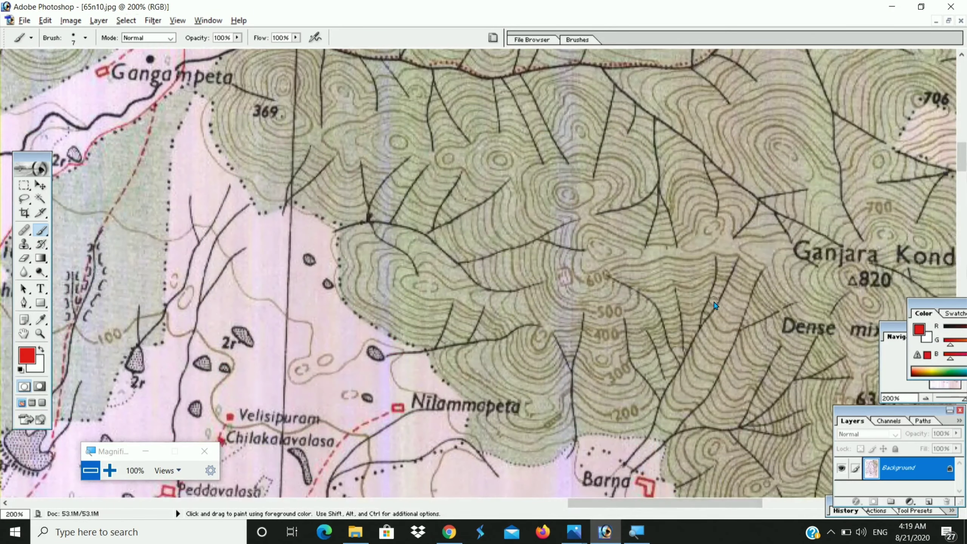
pyautogui.scroll(3, 685, 335)
pyautogui.scroll(-3, 619, 319)
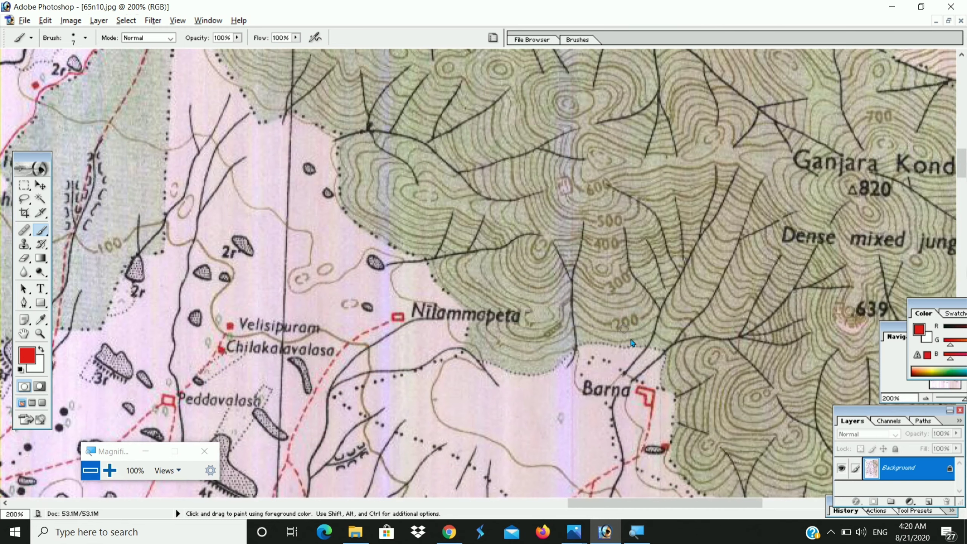
pyautogui.hscroll(3, 637, 347)
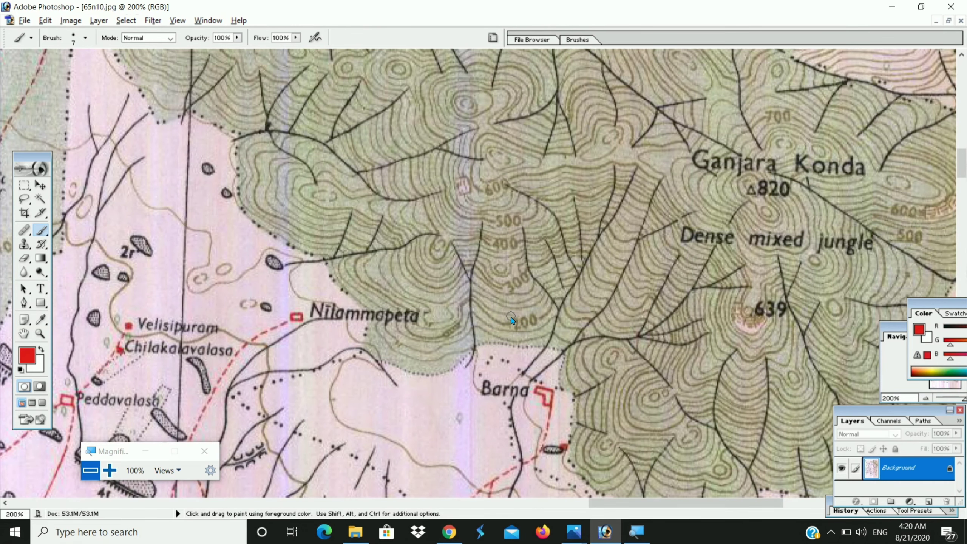
# At 300%, paint red marks up the slope from the 200 label, then zoom back to 100%.
pyautogui.hotkey('ctrl', '+')
pyautogui.moveTo(623, 508); pyautogui.dragTo(647, 508)
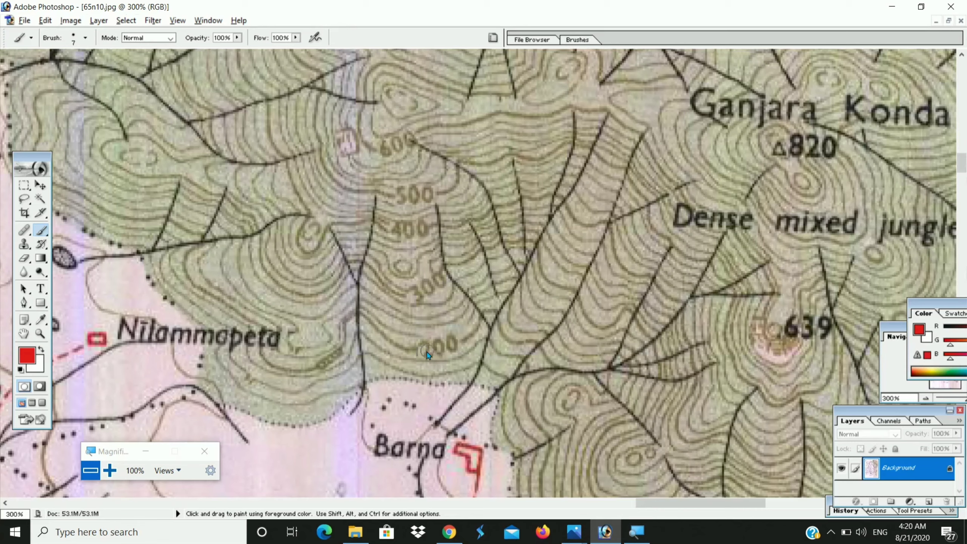
pyautogui.moveTo(406, 339)
pyautogui.mouseDown()
pyautogui.moveTo(453, 314)
pyautogui.moveTo(403, 300)
pyautogui.mouseUp()
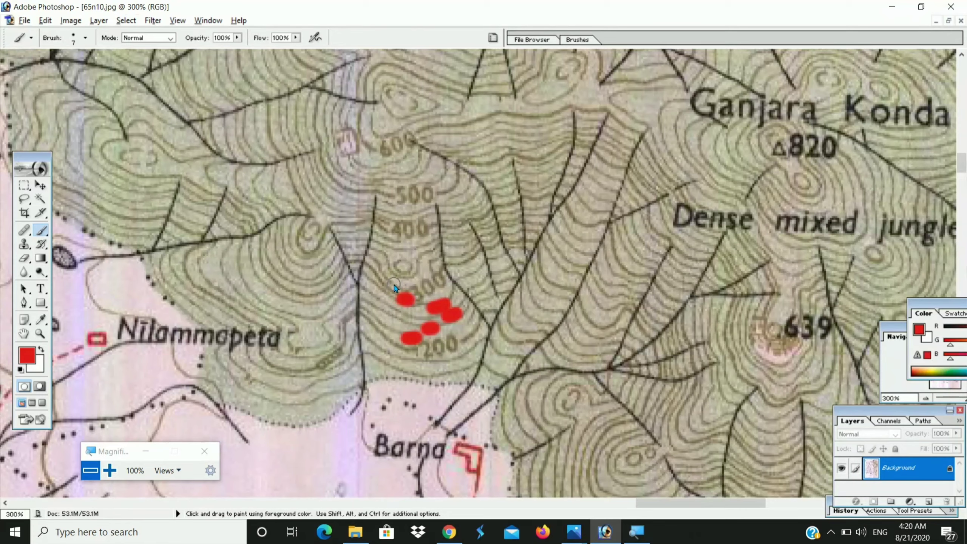
pyautogui.click(395, 295)
pyautogui.moveTo(396, 295)
pyautogui.mouseDown()
pyautogui.moveTo(415, 282)
pyautogui.moveTo(390, 241)
pyautogui.mouseUp()
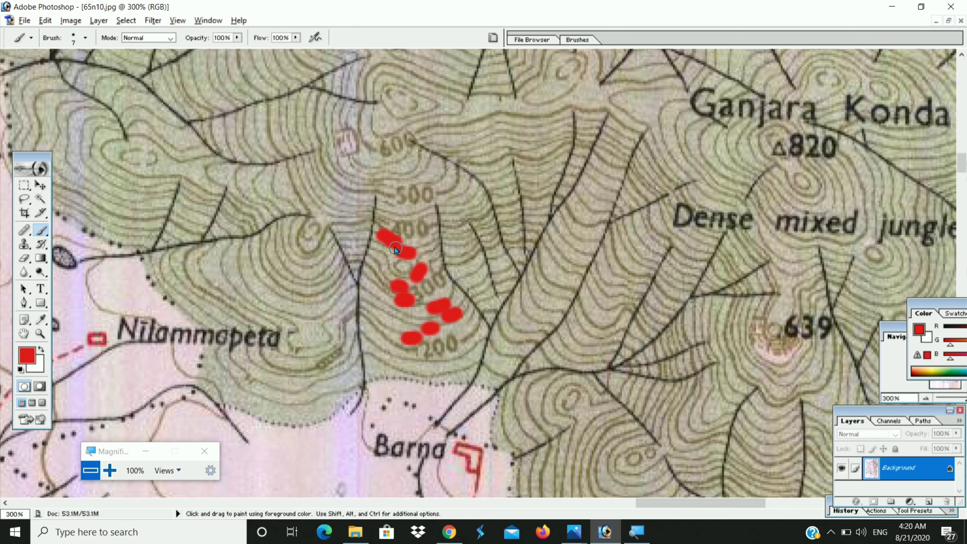
pyautogui.hotkey('ctrl', '-')
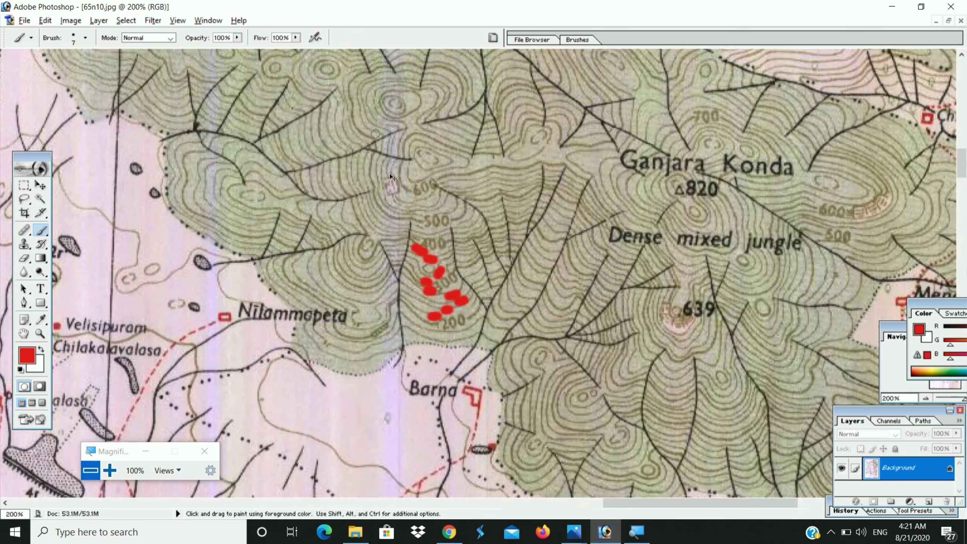
pyautogui.hotkey('ctrl', '-')
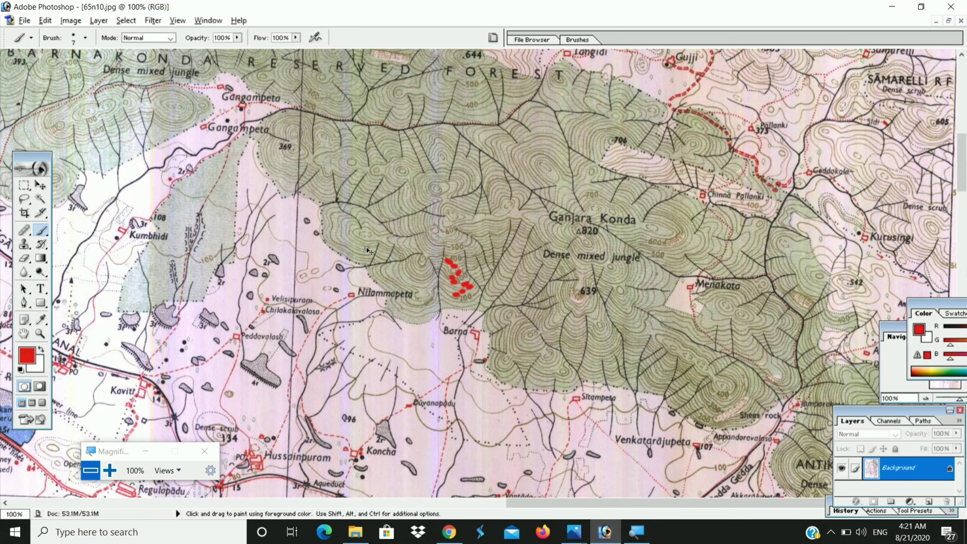
# Add a short red stroke and check the topo.jpg reference image.
pyautogui.moveTo(448, 260); pyautogui.dragTo(455, 265)
pyautogui.hotkey('alt', 'Tab')
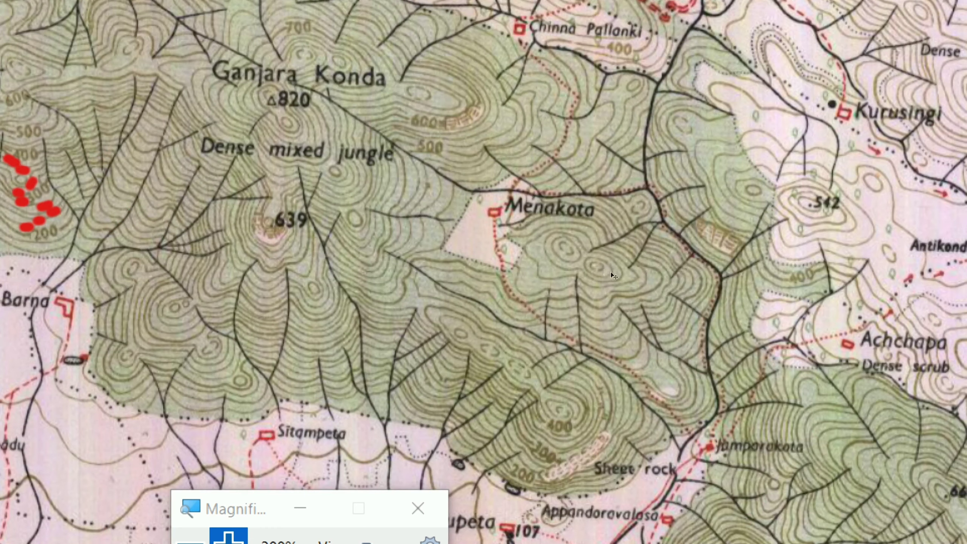
pyautogui.press('super+minus')
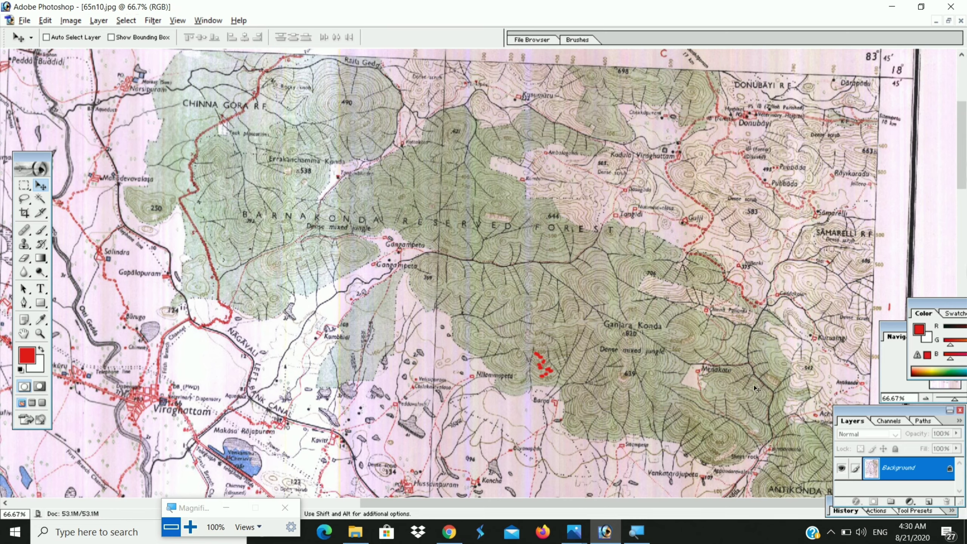
# At 200% near Ganjara Konda, draw a red brush line down from the ridge track.
pyautogui.hotkey('ctrl', '+')
pyautogui.moveTo(644, 503); pyautogui.dragTo(686, 509)
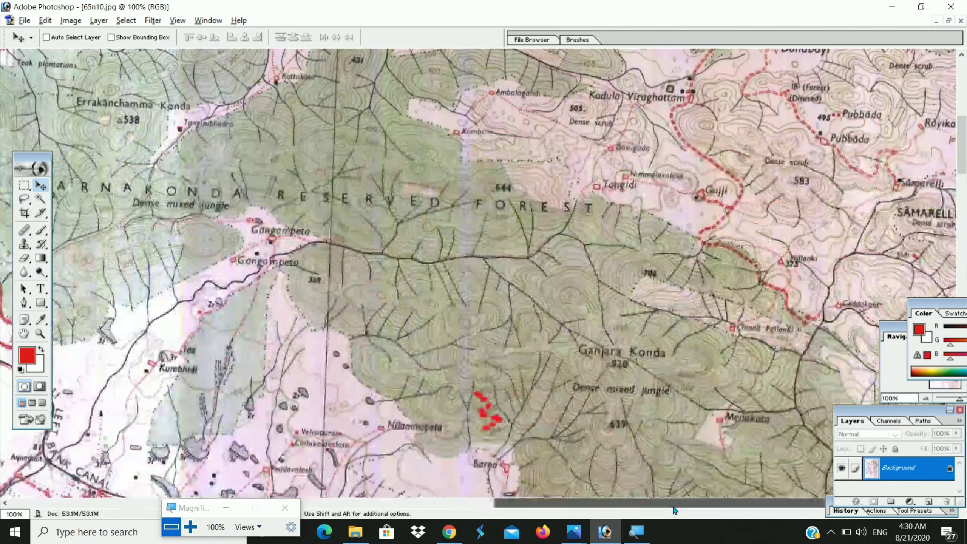
pyautogui.hotkey('ctrl', '+')
pyautogui.scroll(-3, 482, 330)
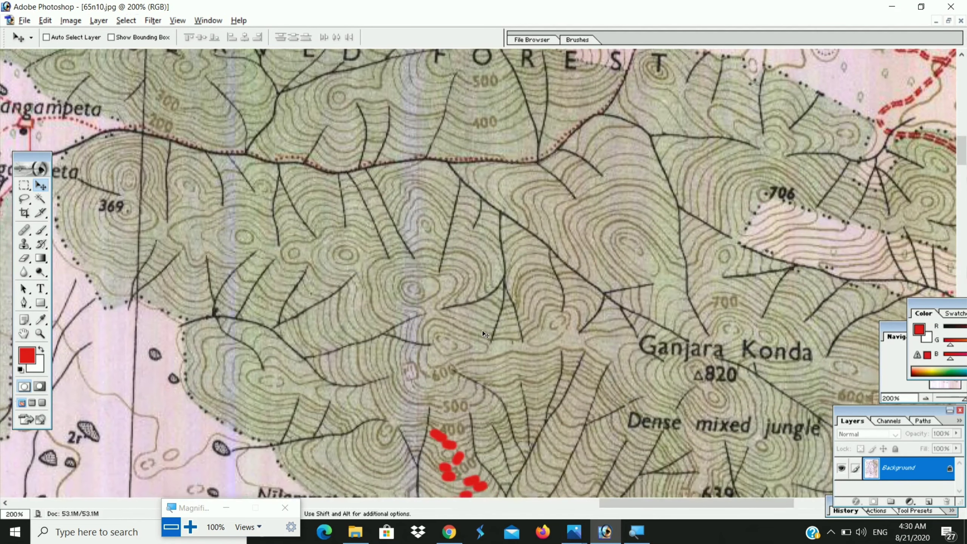
pyautogui.scroll(-2, 497, 344)
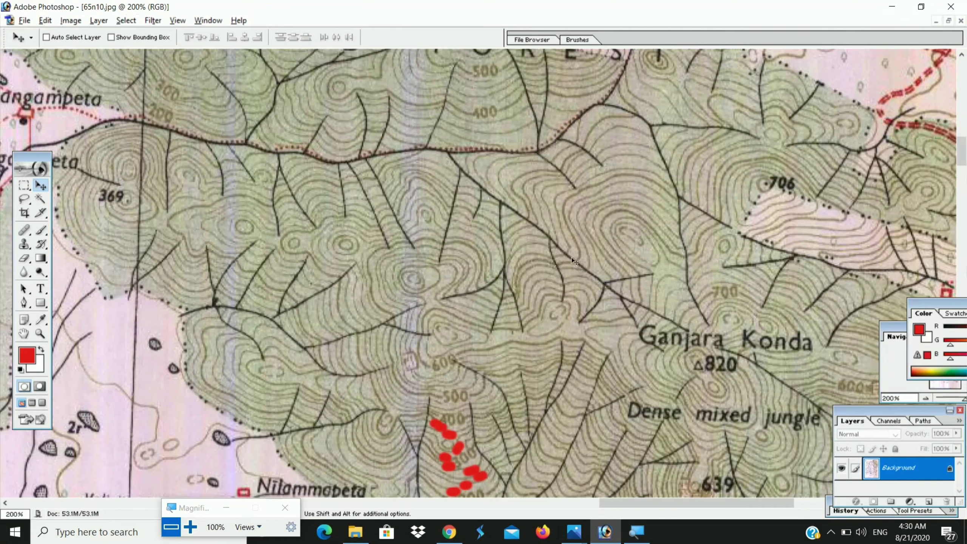
pyautogui.press('b')
pyautogui.moveTo(446, 154)
pyautogui.mouseDown()
pyautogui.moveTo(598, 287)
pyautogui.moveTo(707, 337)
pyautogui.mouseUp()
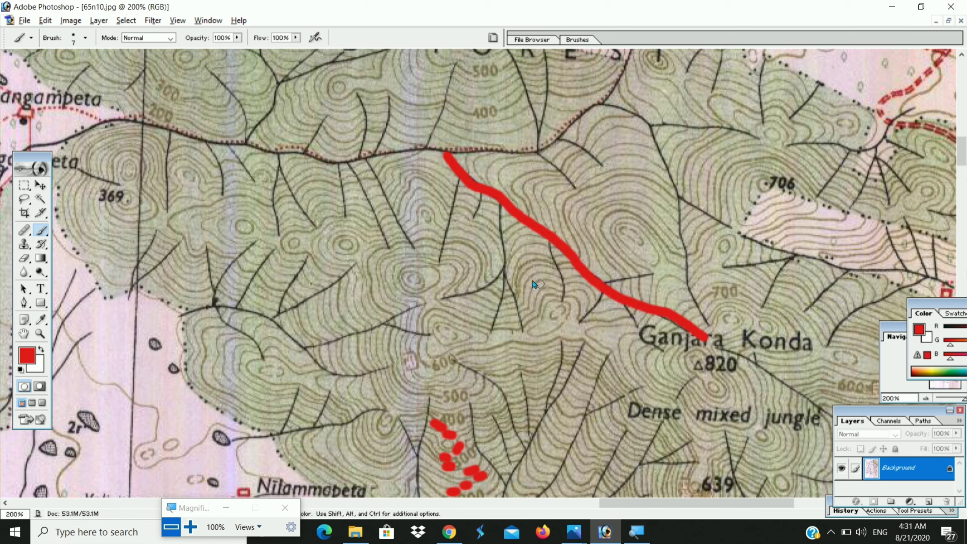
# Paint red chevron barbs and an arrowhead along the valley line north-west of Ganjara Konda.
pyautogui.moveTo(541, 266)
pyautogui.mouseDown()
pyautogui.moveTo(575, 265)
pyautogui.moveTo(573, 230)
pyautogui.moveTo(564, 246)
pyautogui.moveTo(552, 215)
pyautogui.mouseUp()
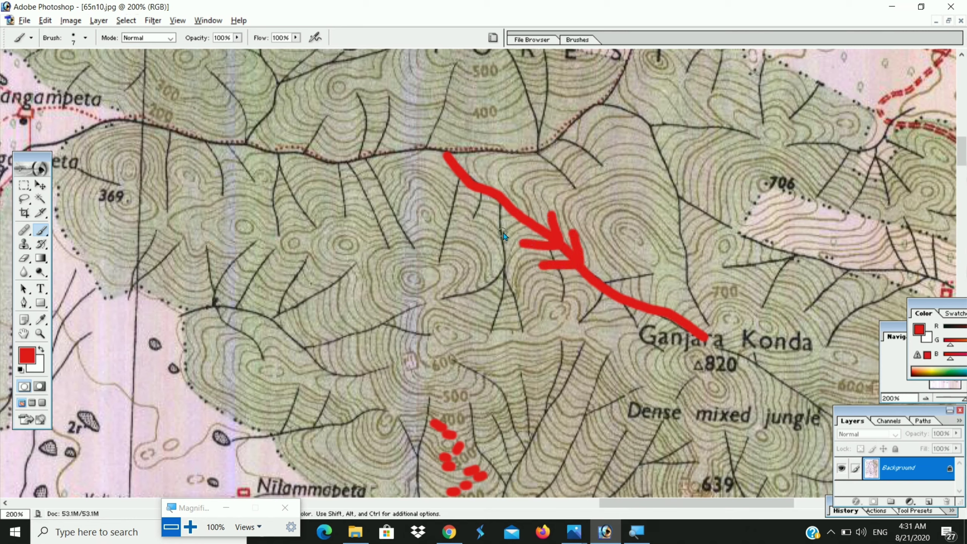
pyautogui.moveTo(503, 235)
pyautogui.mouseDown()
pyautogui.moveTo(527, 231)
pyautogui.moveTo(531, 188)
pyautogui.mouseUp()
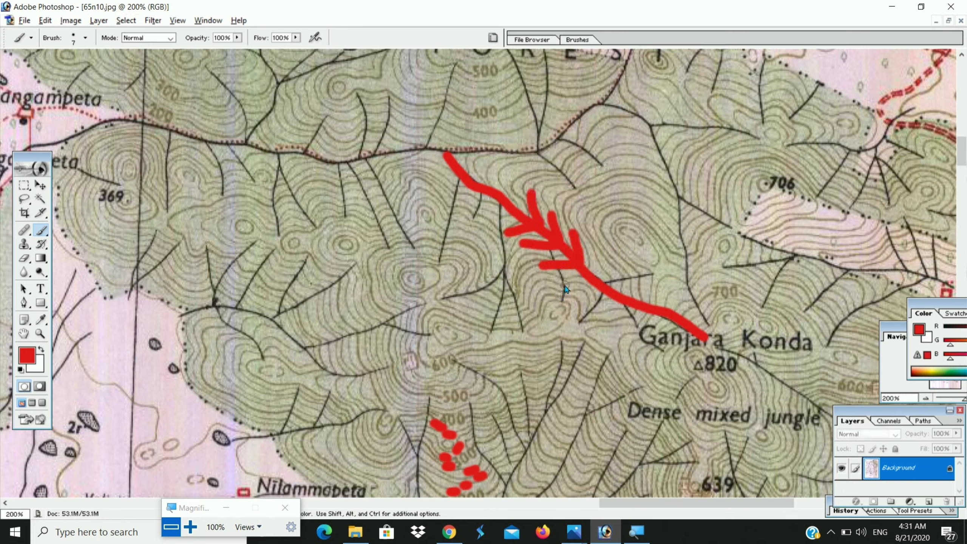
pyautogui.moveTo(585, 276); pyautogui.dragTo(591, 248)
pyautogui.click(578, 280)
pyautogui.moveTo(575, 281); pyautogui.dragTo(561, 283)
pyautogui.moveTo(472, 207); pyautogui.dragTo(514, 210)
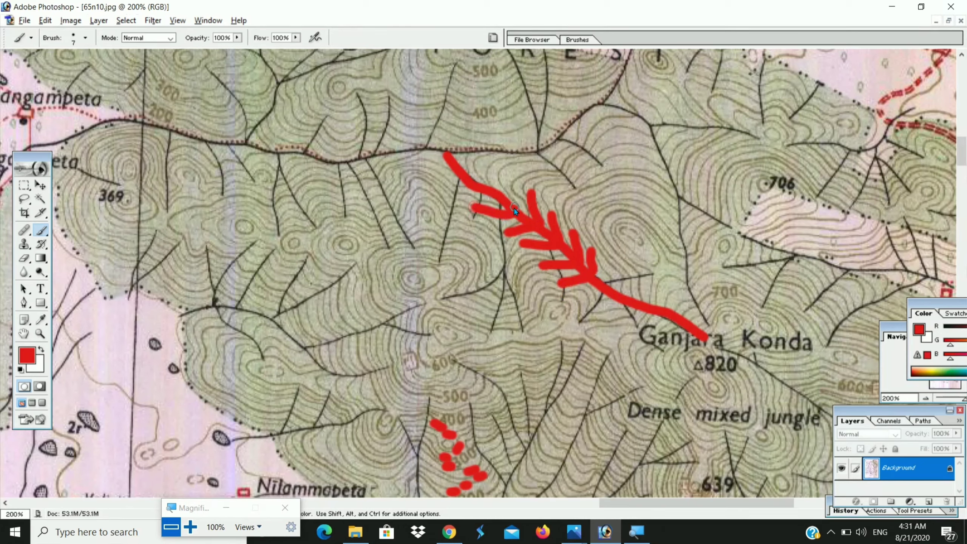
pyautogui.moveTo(504, 175); pyautogui.dragTo(505, 170)
pyautogui.moveTo(445, 189)
pyautogui.mouseDown()
pyautogui.moveTo(483, 196)
pyautogui.moveTo(482, 162)
pyautogui.mouseUp()
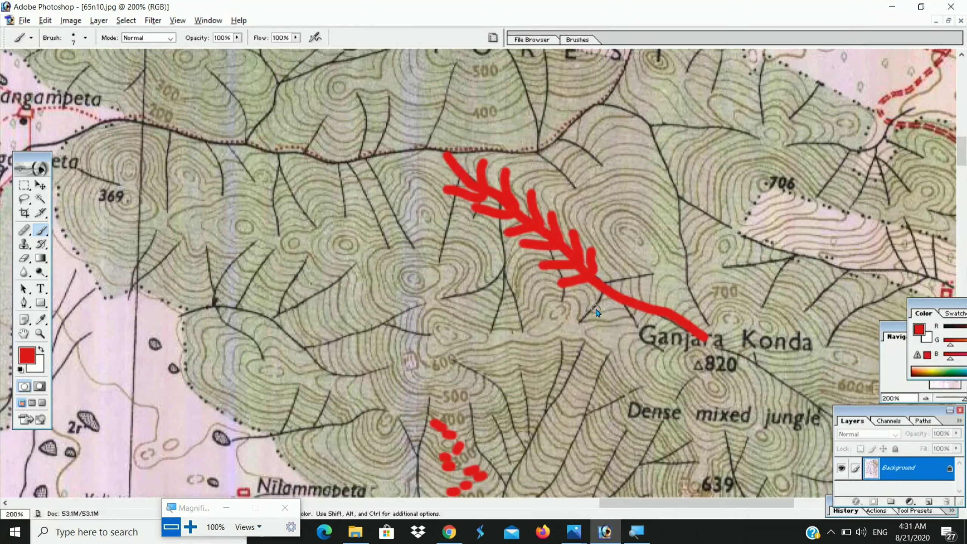
# Add red arrows converging from the east and south, plus a diagonal upslope arrow.
pyautogui.moveTo(594, 311)
pyautogui.mouseDown()
pyautogui.moveTo(611, 308)
pyautogui.moveTo(628, 282)
pyautogui.moveTo(620, 255)
pyautogui.mouseUp()
pyautogui.moveTo(600, 323)
pyautogui.mouseDown()
pyautogui.moveTo(630, 319)
pyautogui.moveTo(644, 269)
pyautogui.mouseUp()
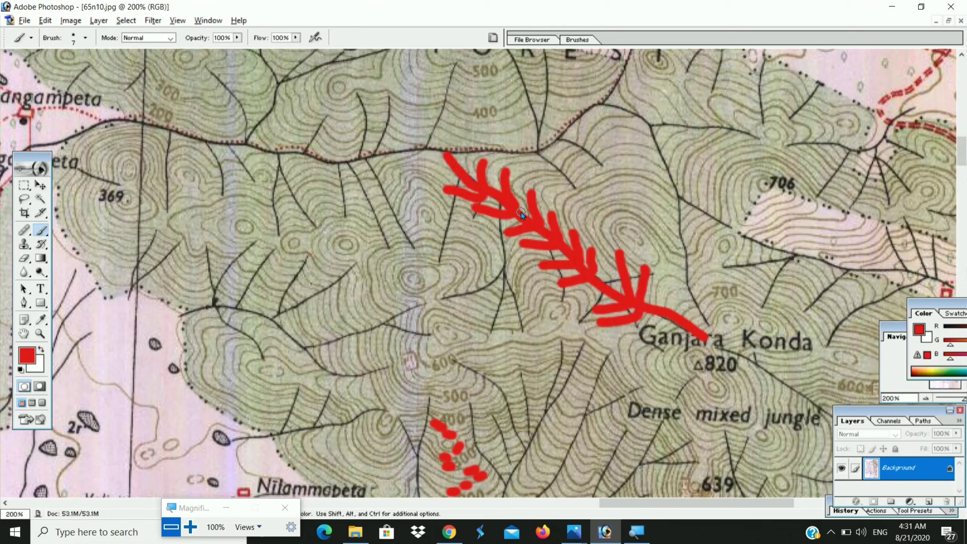
pyautogui.moveTo(664, 296); pyautogui.dragTo(731, 291)
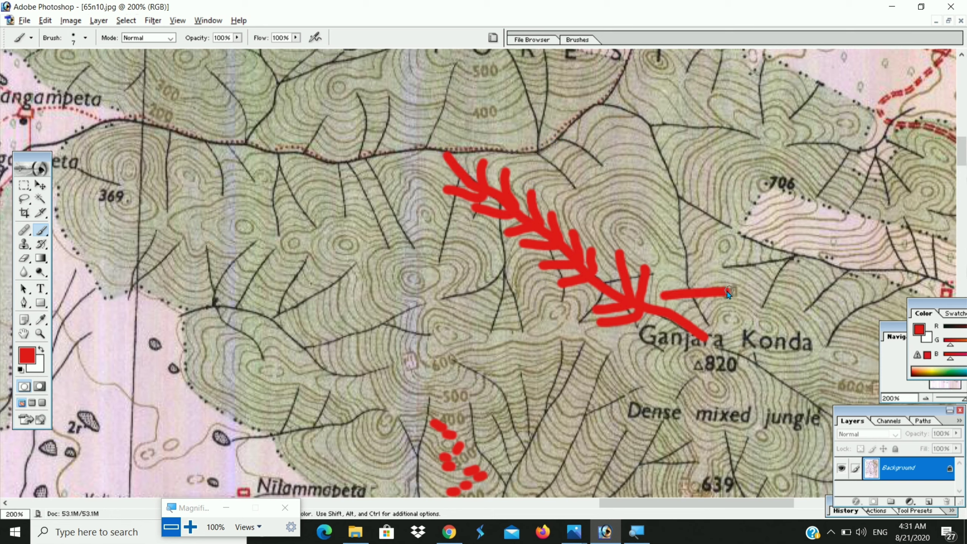
pyautogui.moveTo(675, 278)
pyautogui.mouseDown()
pyautogui.moveTo(663, 297)
pyautogui.moveTo(695, 310)
pyautogui.mouseUp()
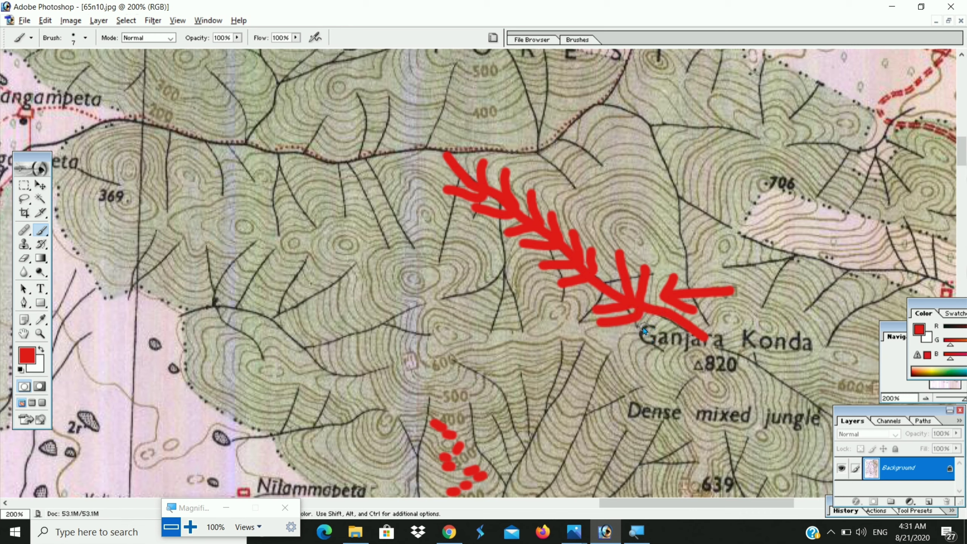
pyautogui.moveTo(668, 370)
pyautogui.mouseDown()
pyautogui.moveTo(640, 335)
pyautogui.moveTo(672, 337)
pyautogui.mouseUp()
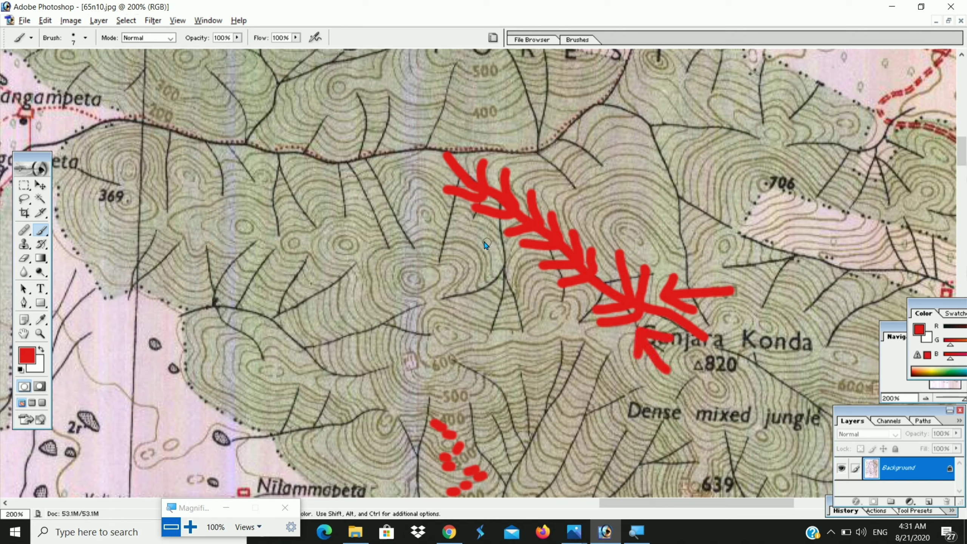
pyautogui.moveTo(472, 236); pyautogui.dragTo(581, 341)
pyautogui.moveTo(470, 265)
pyautogui.mouseDown()
pyautogui.moveTo(473, 238)
pyautogui.moveTo(499, 238)
pyautogui.mouseUp()
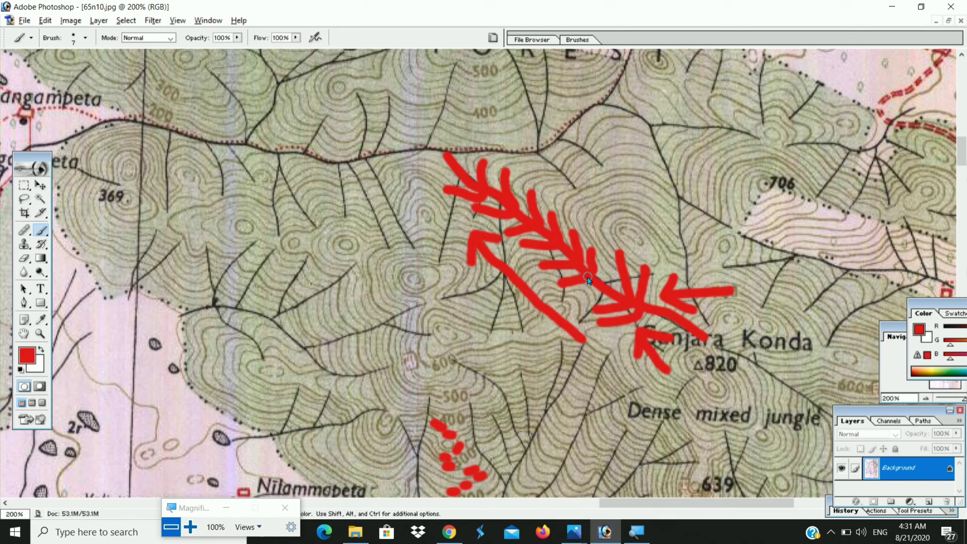
pyautogui.moveTo(592, 244)
pyautogui.mouseDown()
pyautogui.moveTo(590, 274)
pyautogui.moveTo(613, 269)
pyautogui.moveTo(606, 259)
pyautogui.moveTo(608, 282)
pyautogui.moveTo(588, 250)
pyautogui.mouseUp()
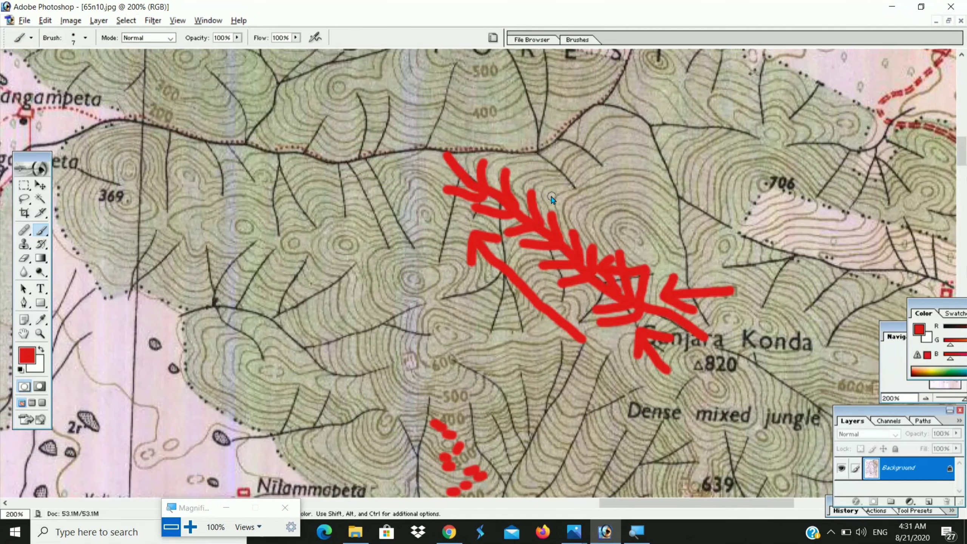
# Paint stacked red chevrons and a diagonal stroke near spot height 644 and FOREST, above the dotted track.
pyautogui.scroll(2, 446, 338)
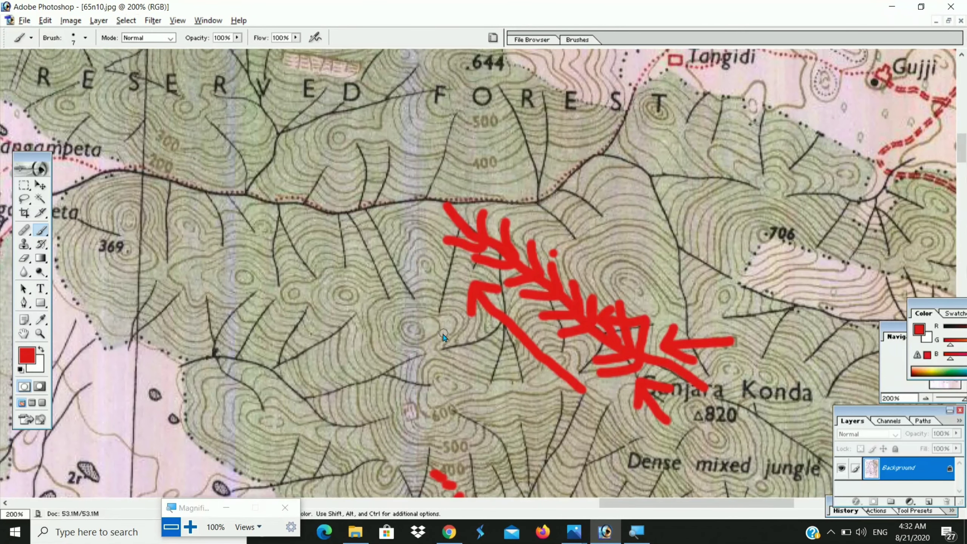
pyautogui.scroll(2, 446, 338)
pyautogui.scroll(1, 447, 341)
pyautogui.scroll(1, 301, 324)
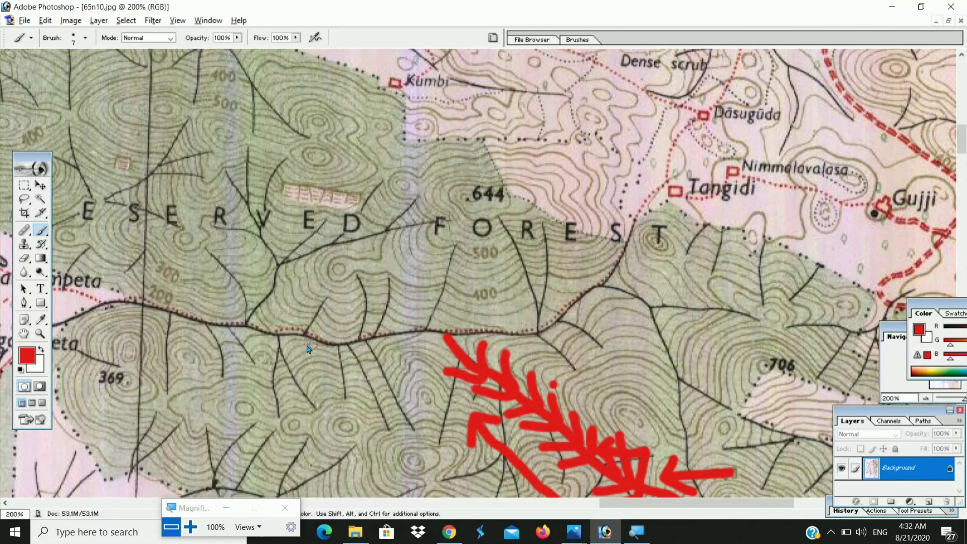
pyautogui.scroll(1, 457, 328)
pyautogui.scroll(1, 491, 321)
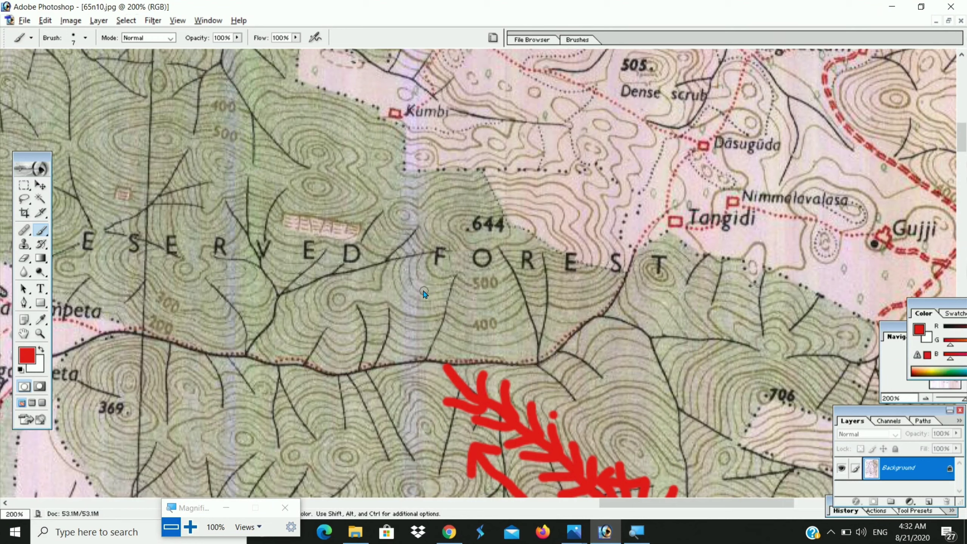
pyautogui.moveTo(422, 291); pyautogui.dragTo(491, 293)
pyautogui.moveTo(422, 308)
pyautogui.mouseDown()
pyautogui.moveTo(453, 302)
pyautogui.moveTo(482, 315)
pyautogui.mouseUp()
pyautogui.moveTo(417, 336)
pyautogui.mouseDown()
pyautogui.moveTo(450, 328)
pyautogui.moveTo(487, 356)
pyautogui.mouseUp()
pyautogui.moveTo(478, 240)
pyautogui.mouseDown()
pyautogui.moveTo(466, 275)
pyautogui.moveTo(461, 255)
pyautogui.moveTo(466, 273)
pyautogui.moveTo(493, 274)
pyautogui.moveTo(493, 345)
pyautogui.moveTo(515, 335)
pyautogui.mouseUp()
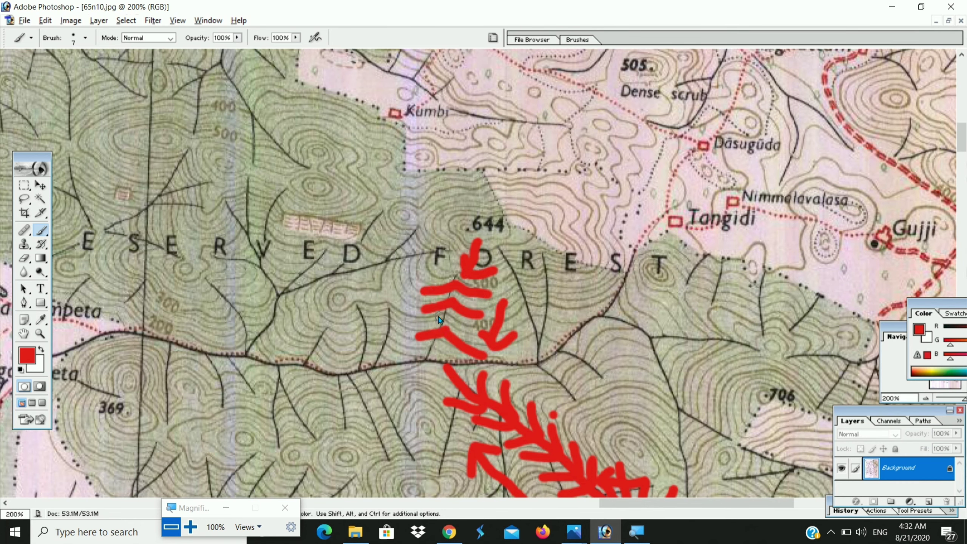
pyautogui.scroll(2, 430, 305)
pyautogui.scroll(4, 404, 236)
pyautogui.scroll(2, 382, 169)
# Paint four red chevrons below Kysumuru running toward Ambalagandi.
pyautogui.scroll(3, 382, 170)
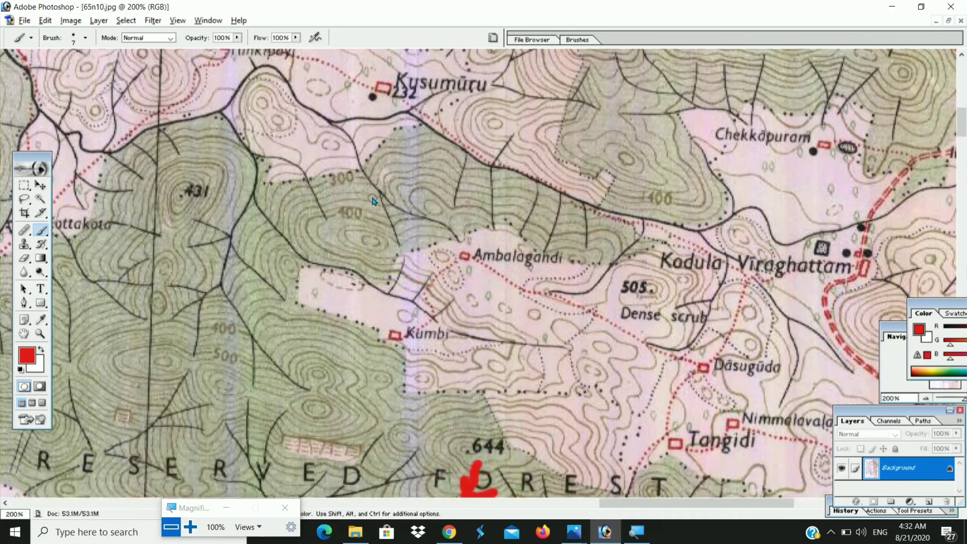
pyautogui.moveTo(326, 181)
pyautogui.mouseDown()
pyautogui.moveTo(352, 182)
pyautogui.moveTo(370, 155)
pyautogui.mouseUp()
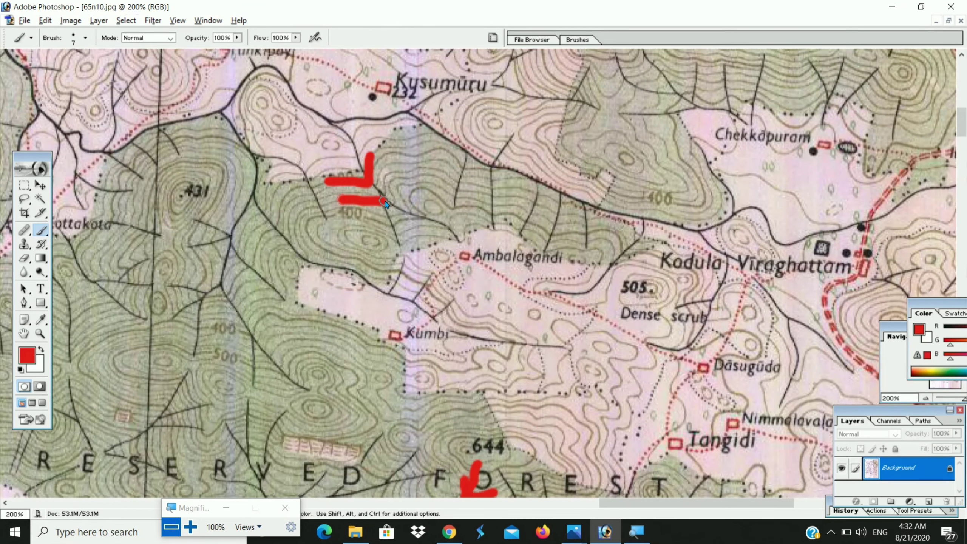
pyautogui.moveTo(384, 203); pyautogui.dragTo(385, 171)
pyautogui.moveTo(384, 224); pyautogui.dragTo(416, 189)
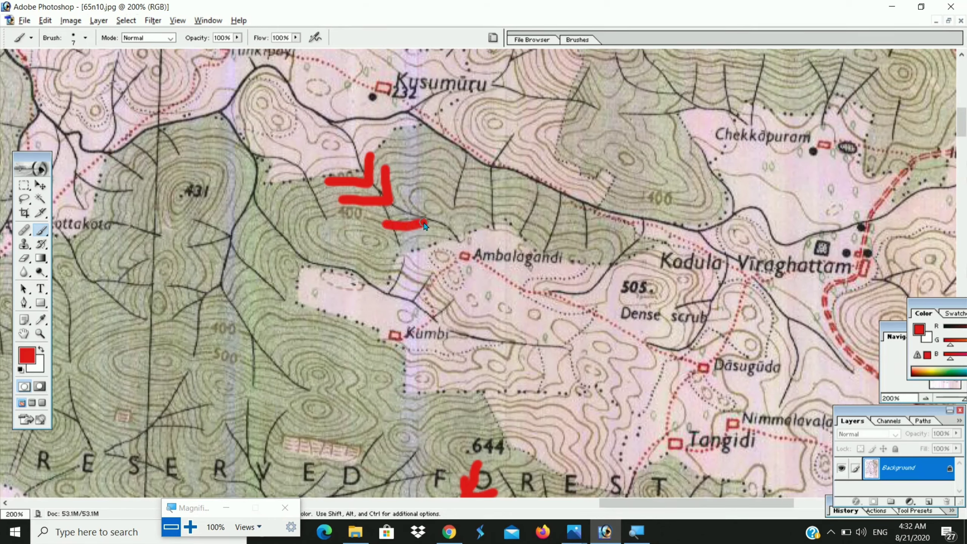
pyautogui.moveTo(420, 242); pyautogui.dragTo(463, 218)
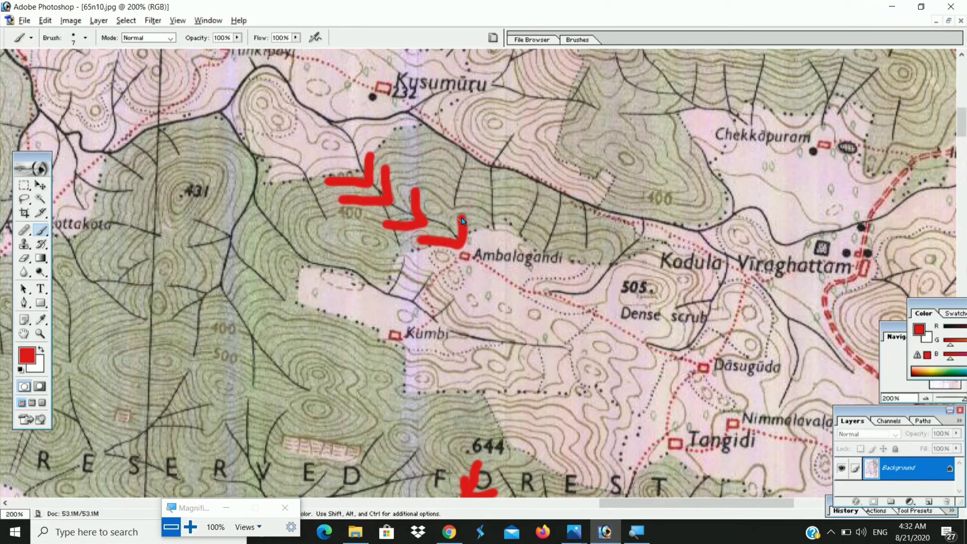
# Add upward red arrows and short down-right strokes near the 644 summit.
pyautogui.moveTo(480, 304)
pyautogui.mouseDown()
pyautogui.moveTo(460, 255)
pyautogui.moveTo(454, 282)
pyautogui.moveTo(493, 272)
pyautogui.mouseUp()
pyautogui.moveTo(431, 284)
pyautogui.mouseDown()
pyautogui.moveTo(415, 240)
pyautogui.moveTo(409, 262)
pyautogui.moveTo(441, 249)
pyautogui.mouseUp()
pyautogui.moveTo(379, 257)
pyautogui.mouseDown()
pyautogui.moveTo(389, 217)
pyautogui.moveTo(367, 230)
pyautogui.moveTo(409, 228)
pyautogui.mouseUp()
pyautogui.moveTo(415, 299)
pyautogui.mouseDown()
pyautogui.moveTo(345, 220)
pyautogui.moveTo(345, 250)
pyautogui.mouseUp()
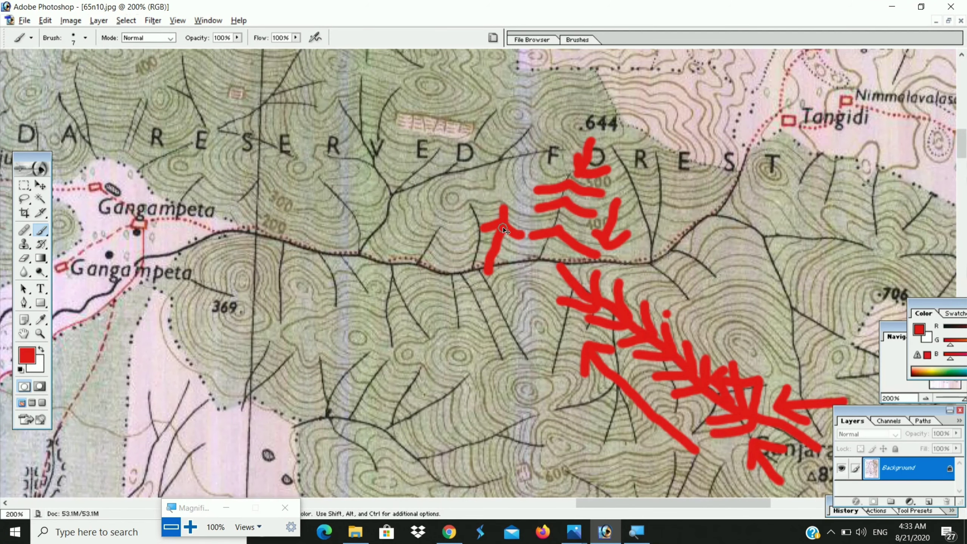
pyautogui.moveTo(478, 188); pyautogui.dragTo(493, 212)
pyautogui.moveTo(493, 244); pyautogui.dragTo(515, 254)
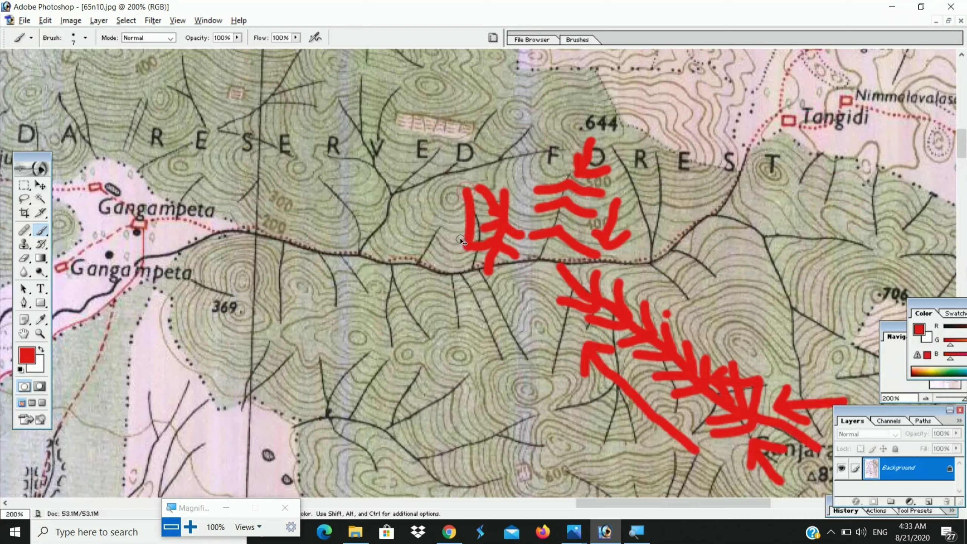
pyautogui.moveTo(476, 249); pyautogui.dragTo(454, 235)
pyautogui.moveTo(414, 262); pyautogui.dragTo(415, 264)
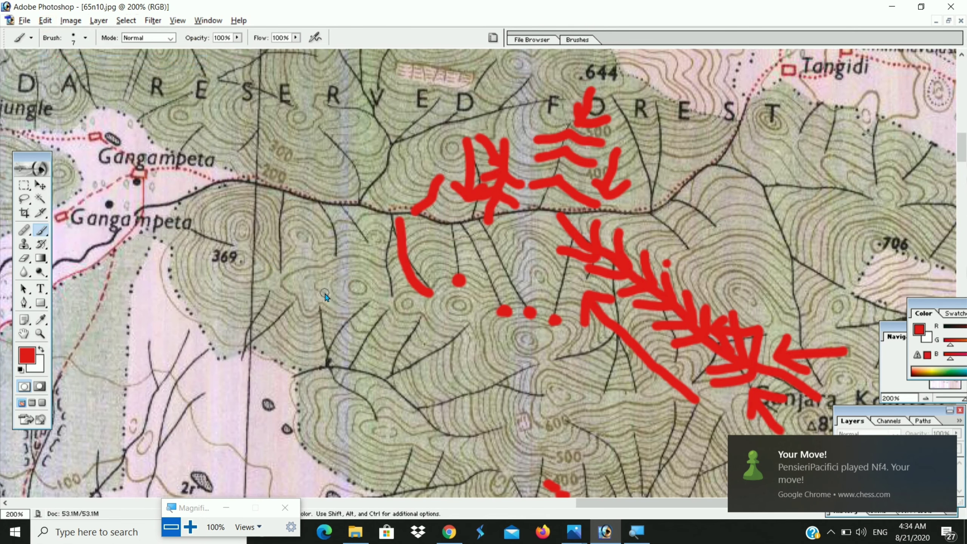
# Paint red tick marks and a long red line running east from hill 369.
pyautogui.click(338, 276)
pyautogui.moveTo(339, 276); pyautogui.dragTo(372, 262)
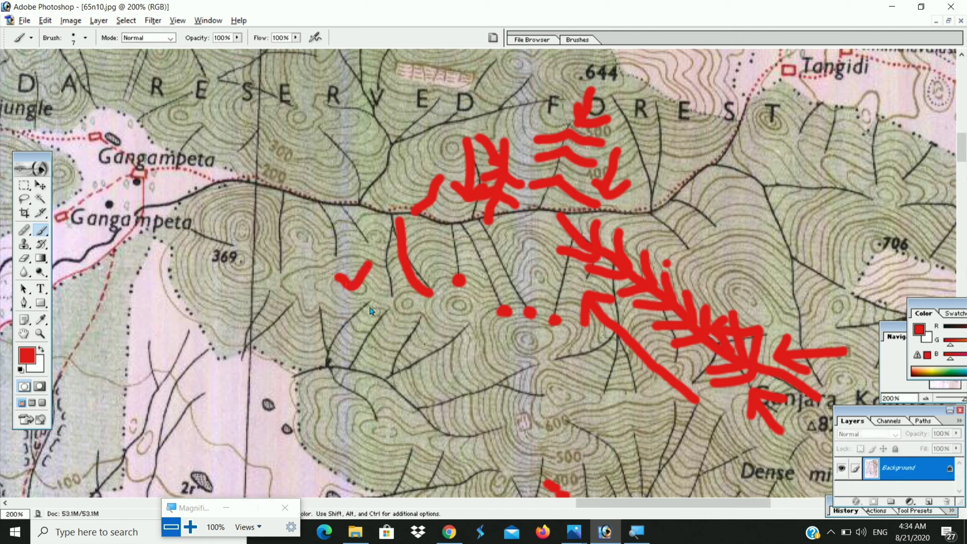
pyautogui.moveTo(391, 300)
pyautogui.mouseDown()
pyautogui.moveTo(405, 310)
pyautogui.moveTo(491, 301)
pyautogui.mouseUp()
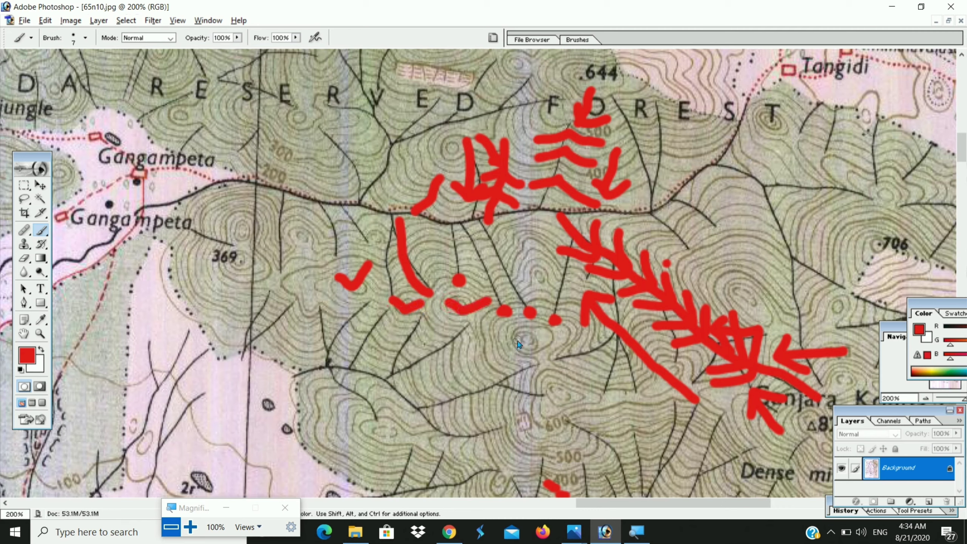
pyautogui.moveTo(515, 336)
pyautogui.mouseDown()
pyautogui.moveTo(525, 347)
pyautogui.moveTo(549, 336)
pyautogui.mouseUp()
pyautogui.moveTo(551, 392); pyautogui.dragTo(583, 391)
pyautogui.moveTo(244, 268)
pyautogui.mouseDown()
pyautogui.moveTo(482, 320)
pyautogui.moveTo(522, 339)
pyautogui.moveTo(560, 338)
pyautogui.moveTo(557, 394)
pyautogui.mouseUp()
pyautogui.press('v')
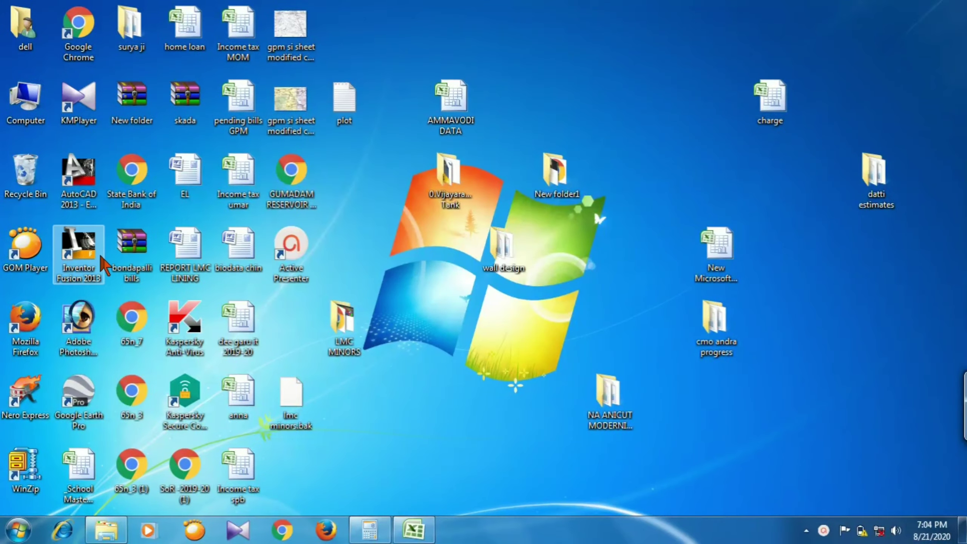
# Launch AutoCAD 2013 from its desktop shortcut to get a blank Drawing1.dwg.
pyautogui.doubleClick(79, 187)
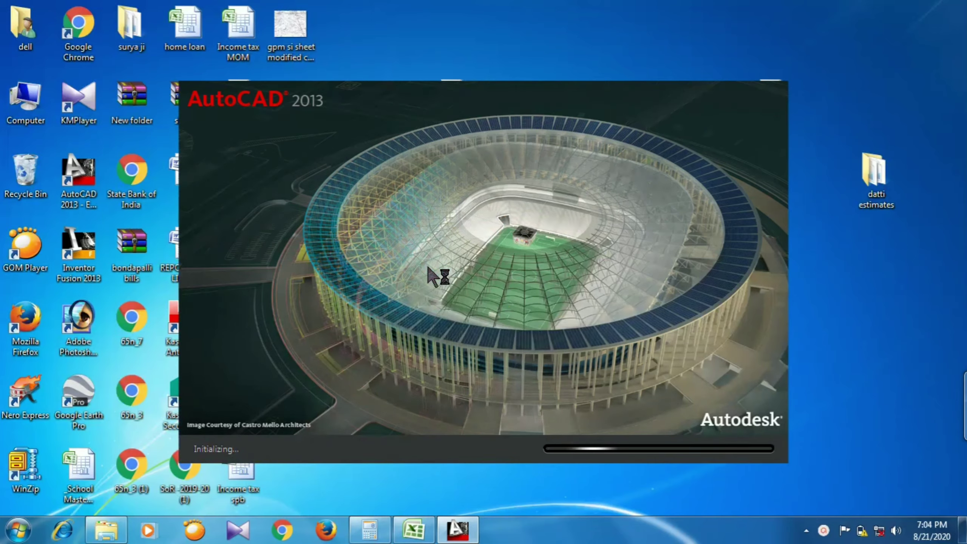
# Set the drawing's insertion-scale units to Centimeters via the UNI command.
pyautogui.write('units')
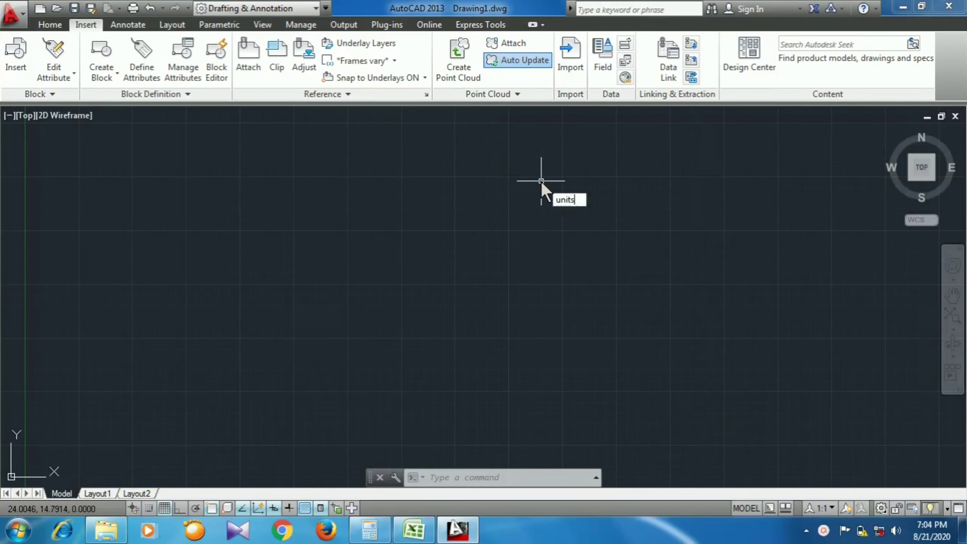
pyautogui.press('Return')
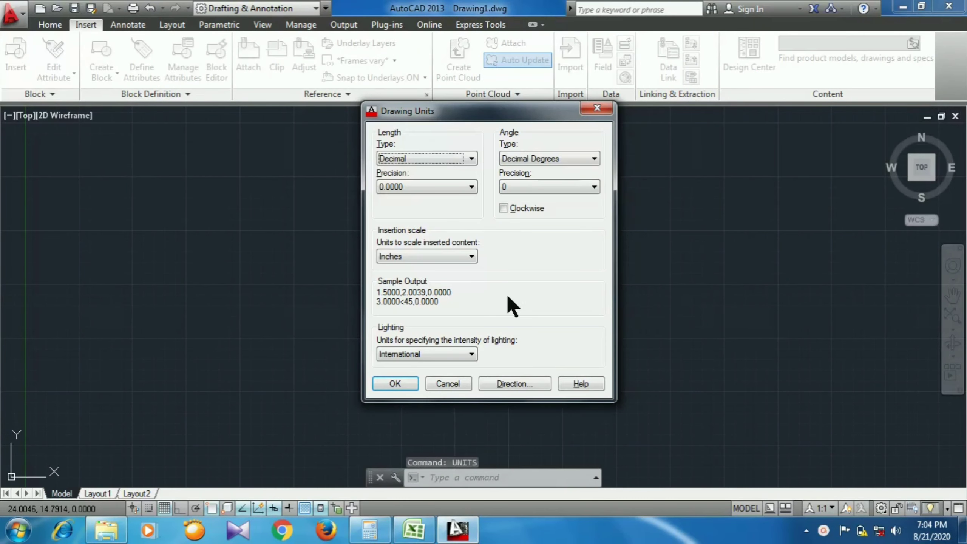
pyautogui.click(389, 258)
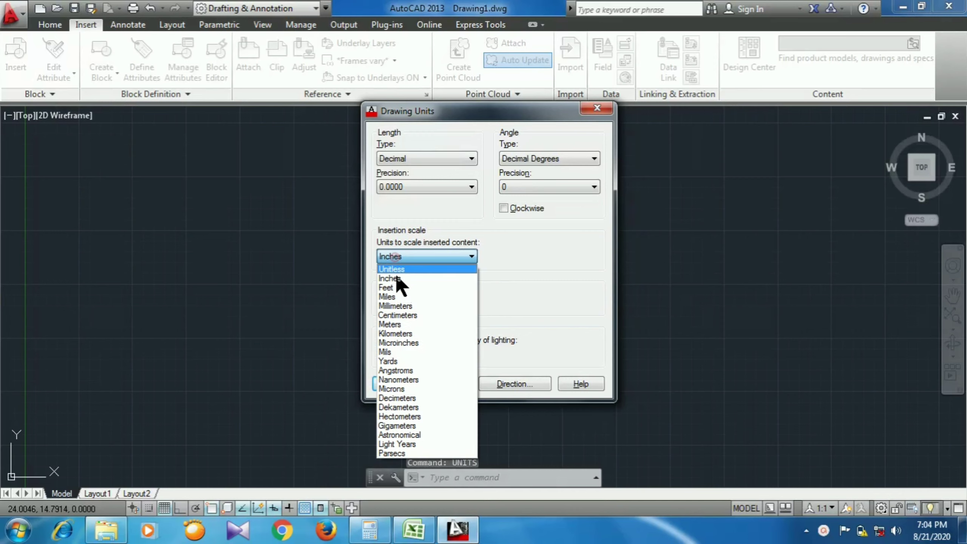
pyautogui.click(400, 316)
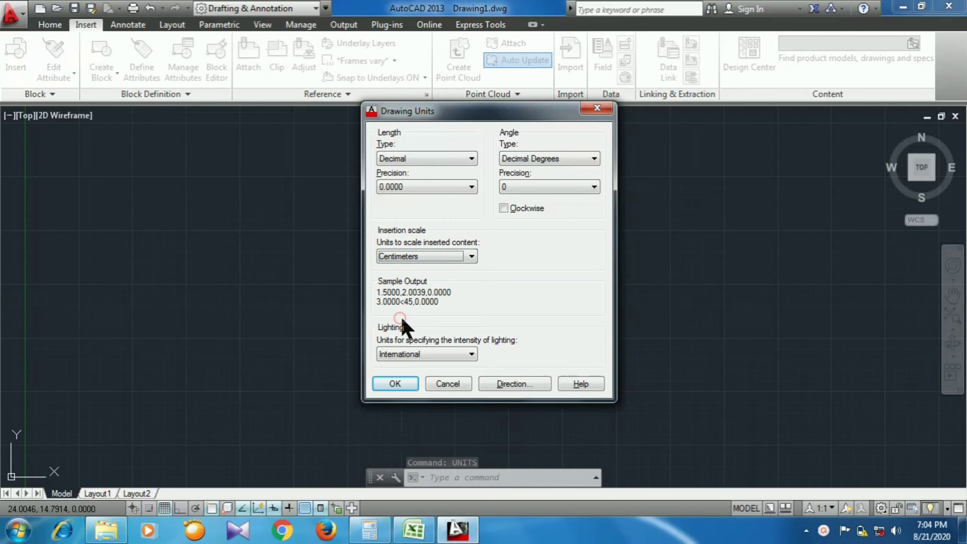
pyautogui.click(388, 383)
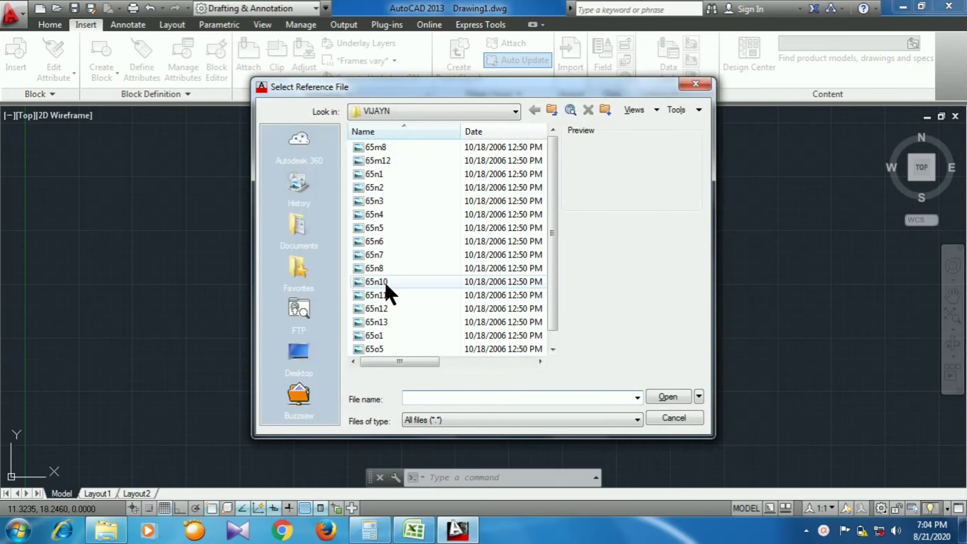
# Attach the 65n10 map image at a picked insertion point with scale 1.
pyautogui.click(384, 281)
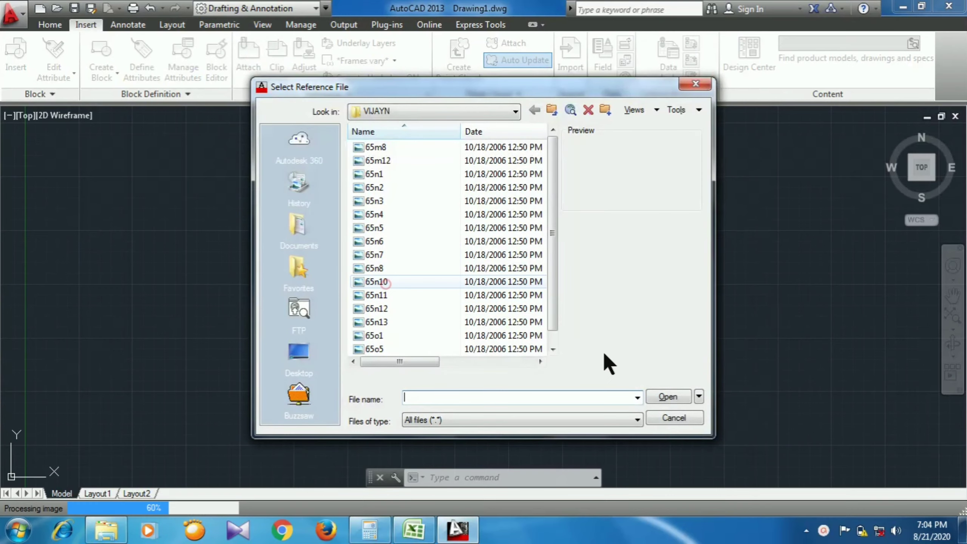
pyautogui.click(666, 396)
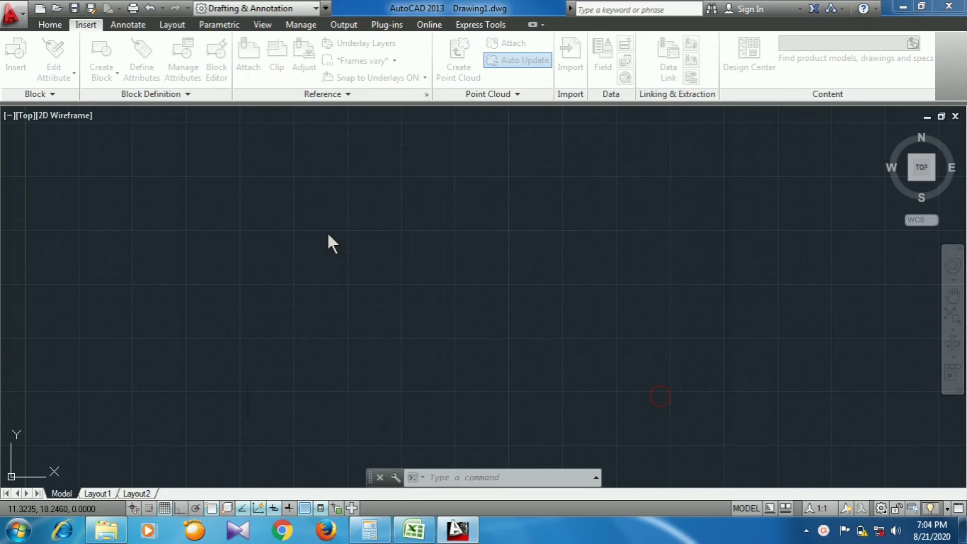
pyautogui.click(487, 371)
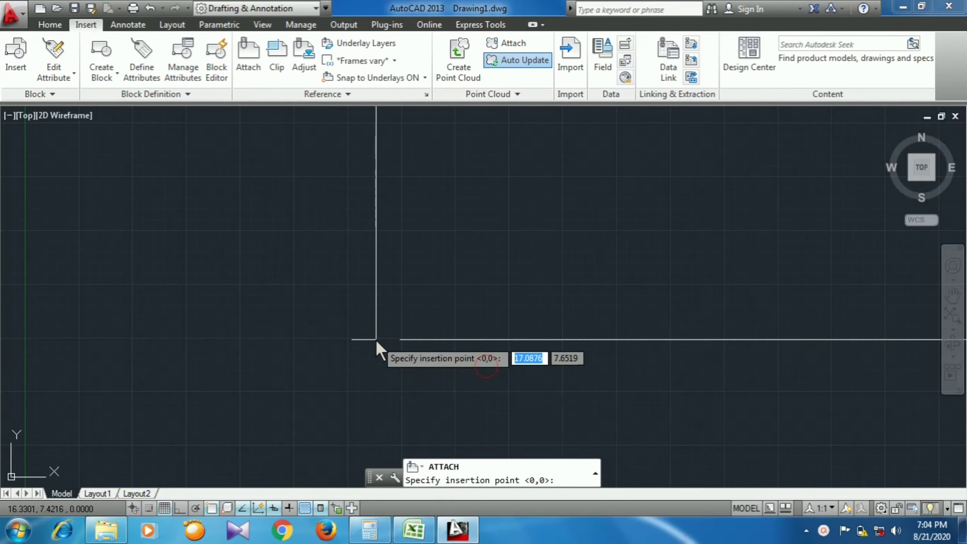
pyautogui.click(316, 354)
pyautogui.press('Return')
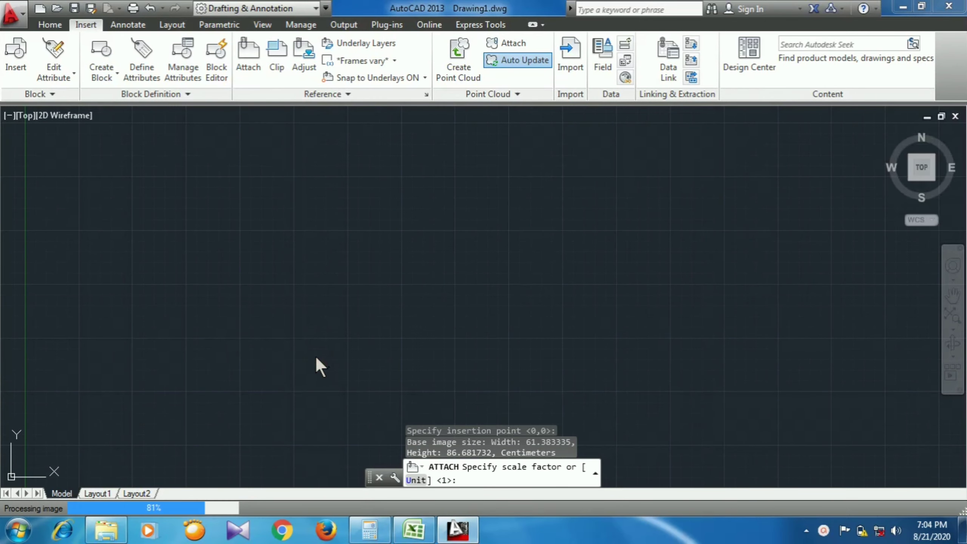
pyautogui.scroll(-5, 327, 281)
pyautogui.scroll(6, 453, 323)
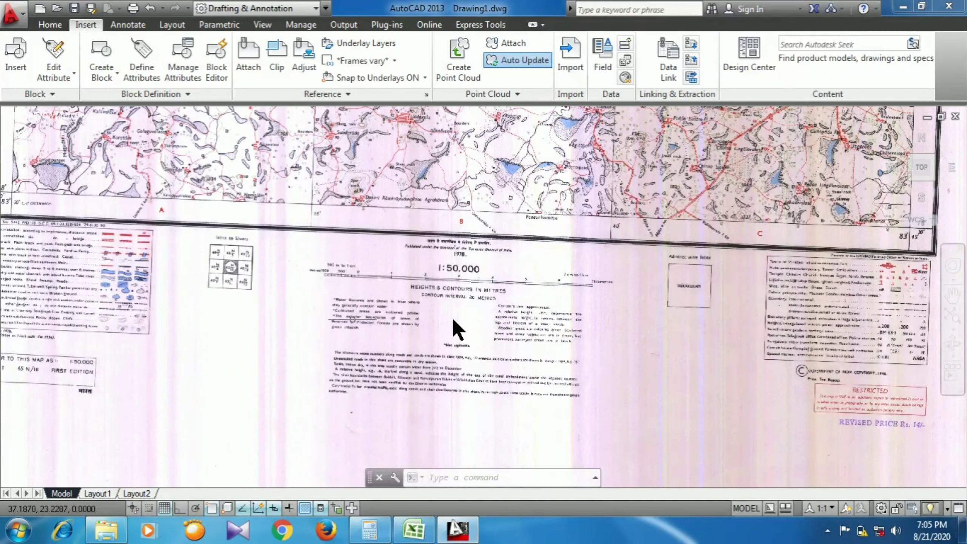
pyautogui.scroll(2, 598, 292)
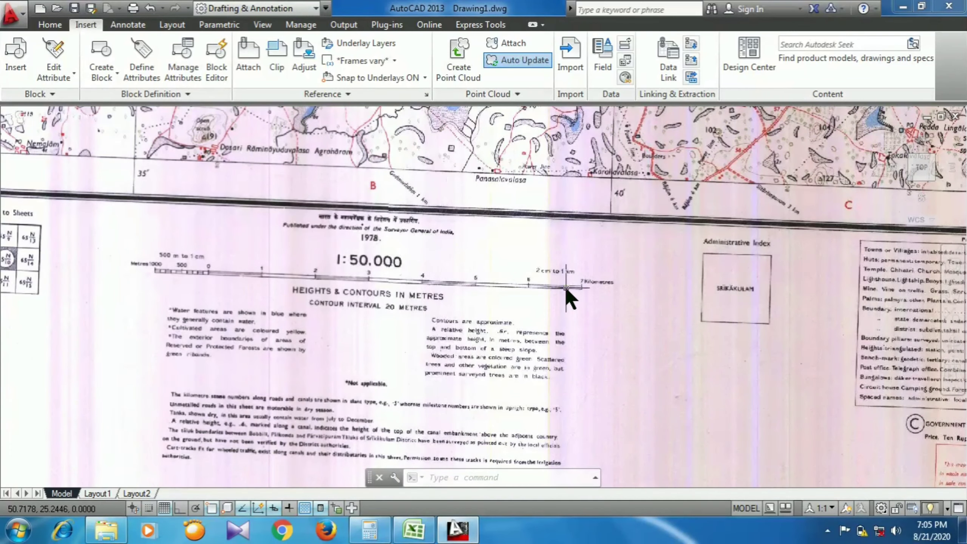
pyautogui.scroll(2, 571, 289)
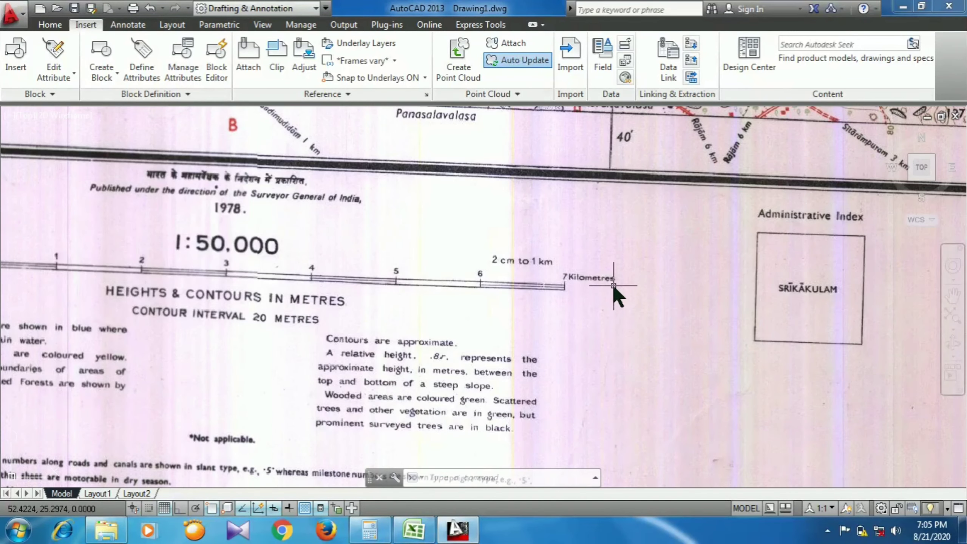
pyautogui.scroll(2, 576, 262)
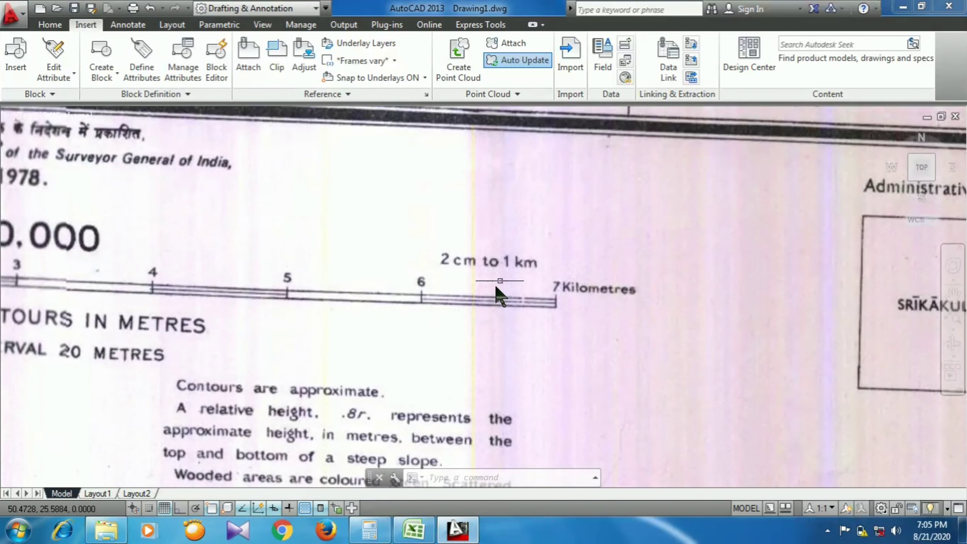
pyautogui.scroll(-6, 428, 325)
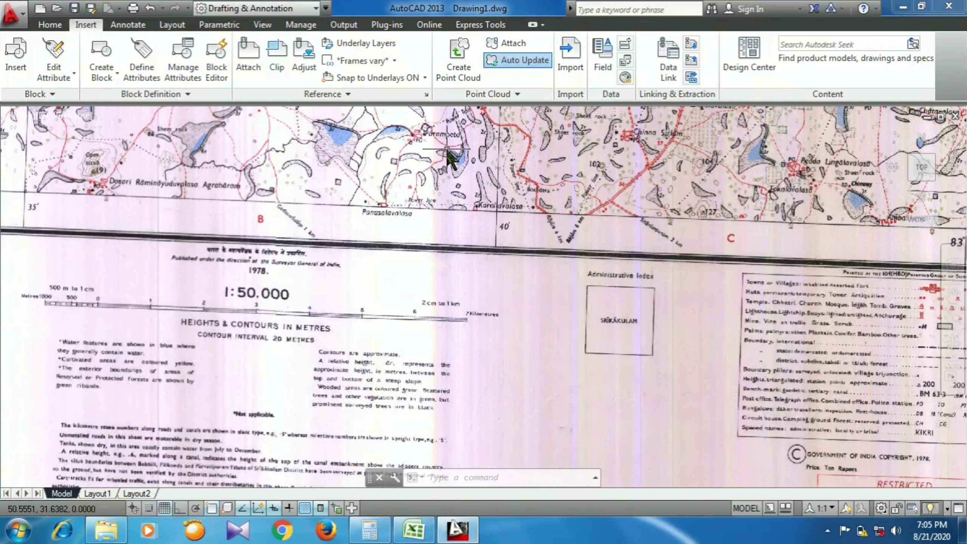
pyautogui.scroll(2, 511, 389)
pyautogui.scroll(-2, 494, 274)
pyautogui.scroll(4, 493, 276)
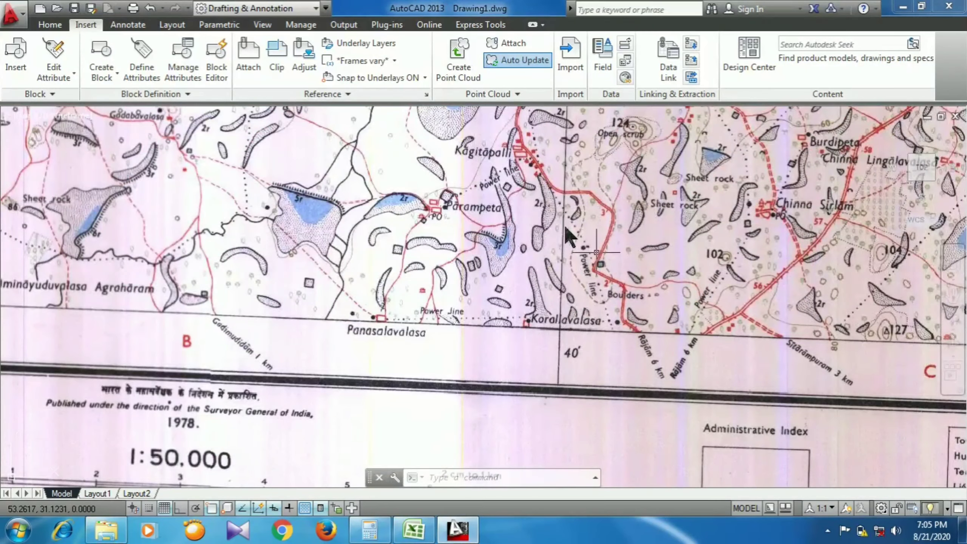
pyautogui.scroll(-2, 527, 206)
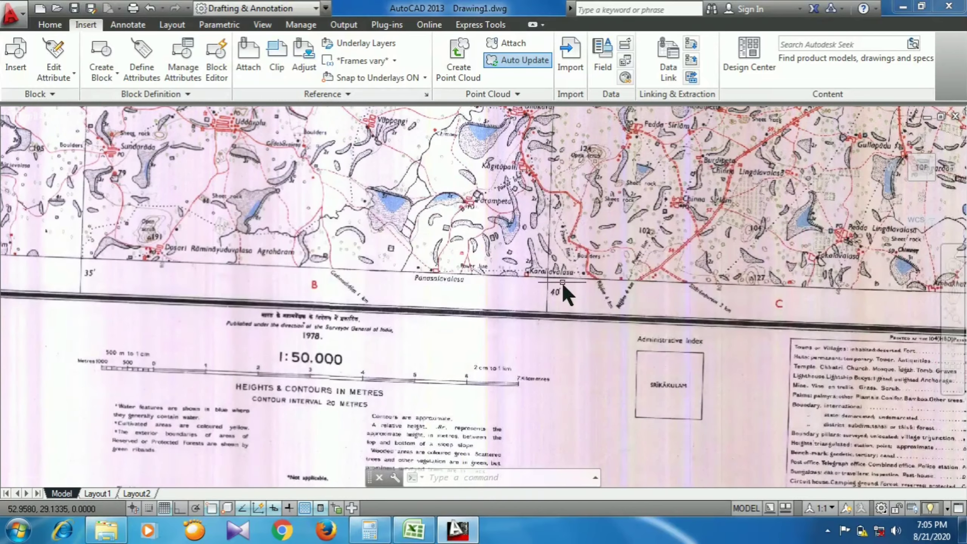
pyautogui.scroll(2, 547, 223)
pyautogui.scroll(-2, 452, 284)
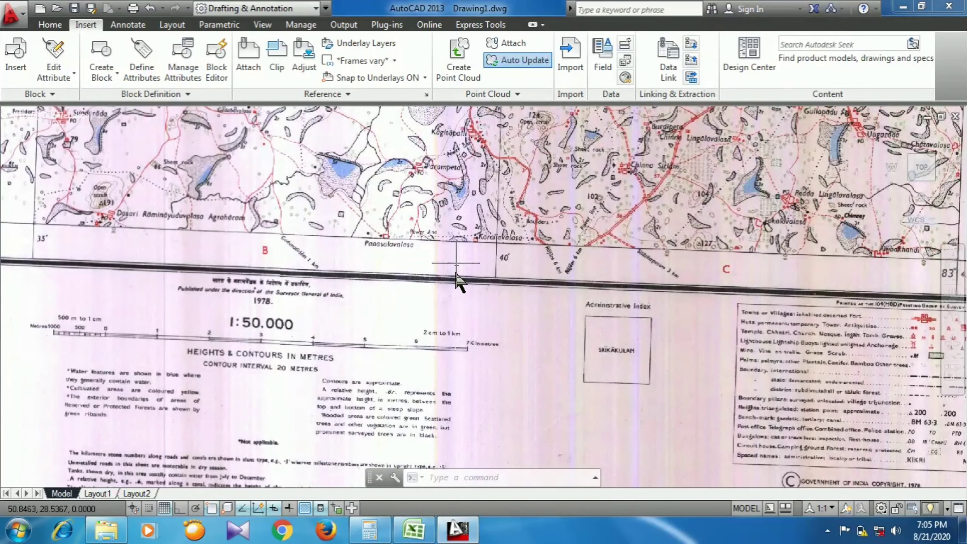
pyautogui.scroll(-3, 385, 216)
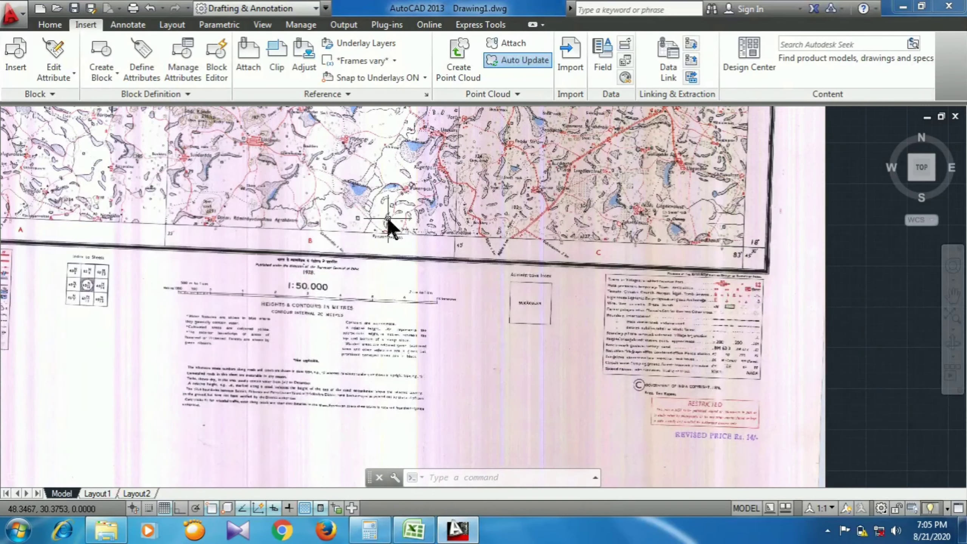
pyautogui.scroll(-4, 350, 201)
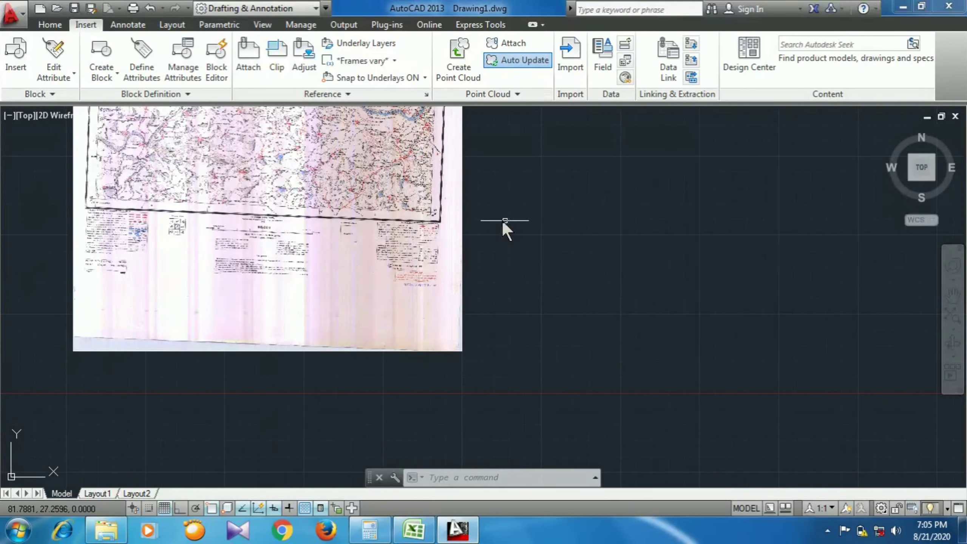
pyautogui.scroll(2, 533, 219)
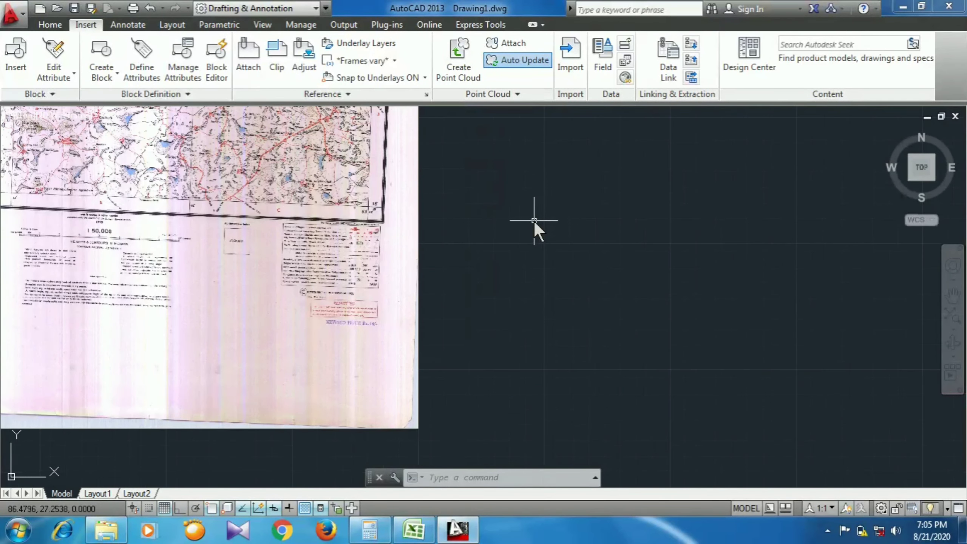
# With Ortho on, draw a 2-unit horizontal polyline right of the map, then pan the view.
pyautogui.write('pl')
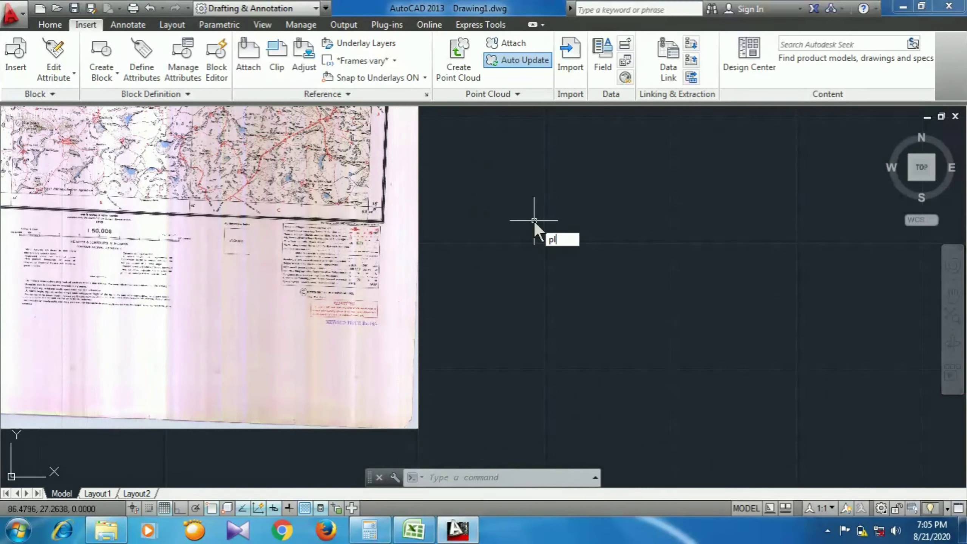
pyautogui.press('Return')
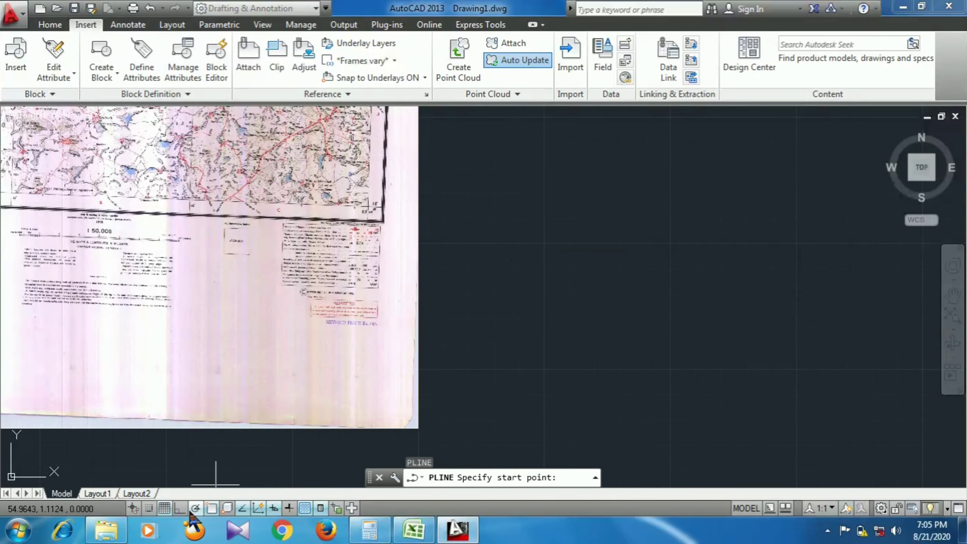
pyautogui.click(180, 508)
pyautogui.click(474, 242)
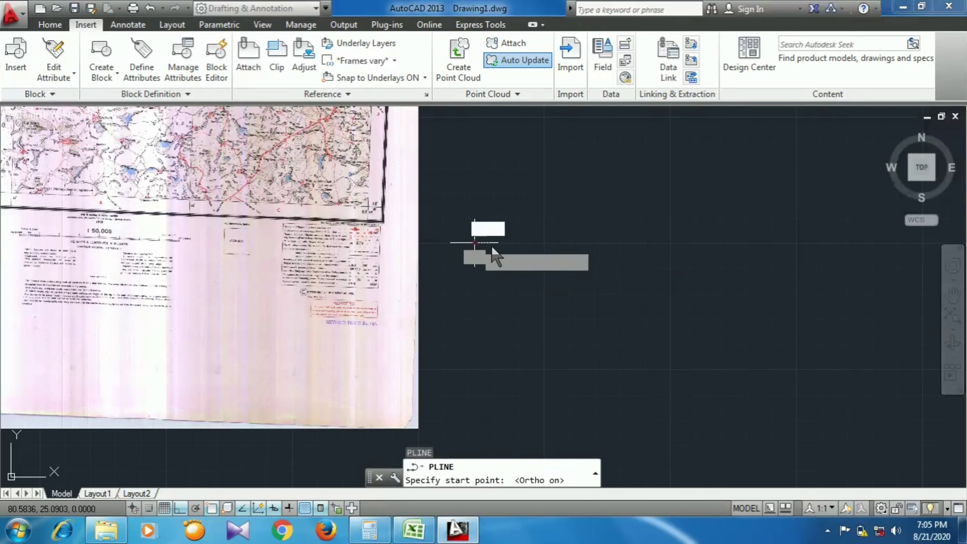
pyautogui.write('2')
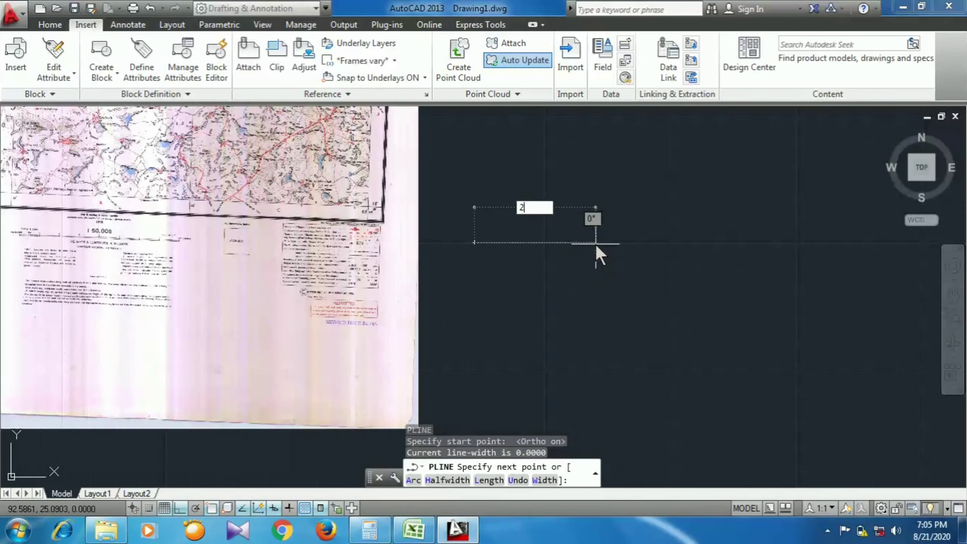
pyautogui.press('Return')
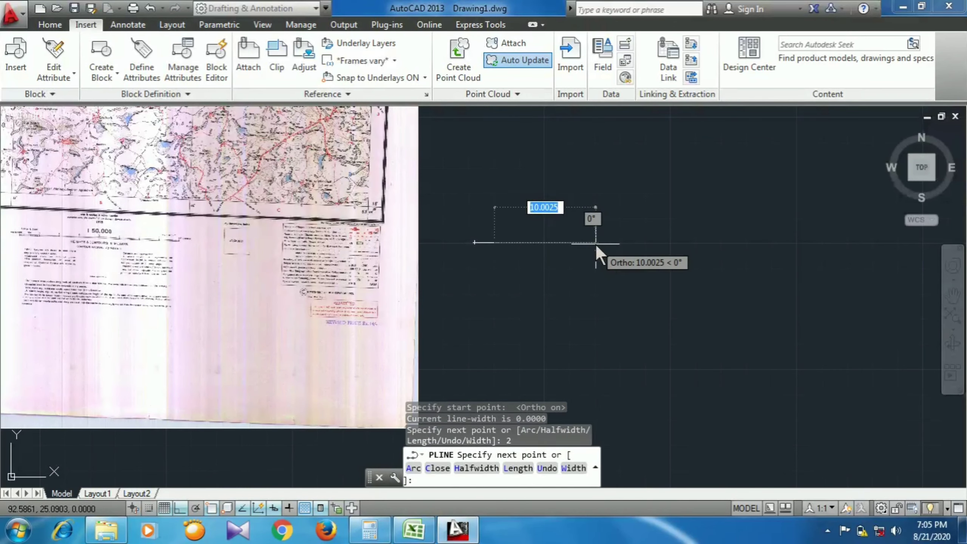
pyautogui.press('Return')
pyautogui.moveTo(376, 326); pyautogui.dragTo(475, 335, button='middle')
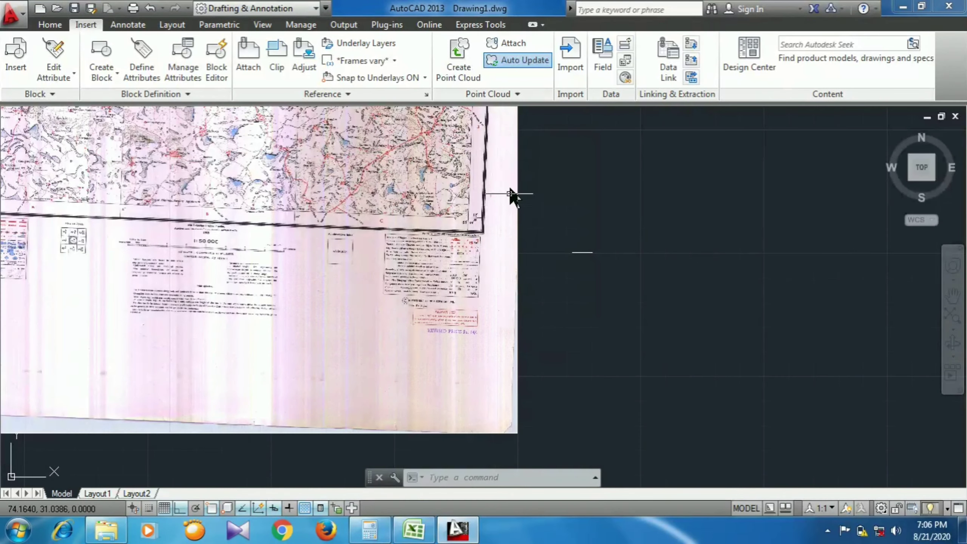
pyautogui.scroll(2, 575, 263)
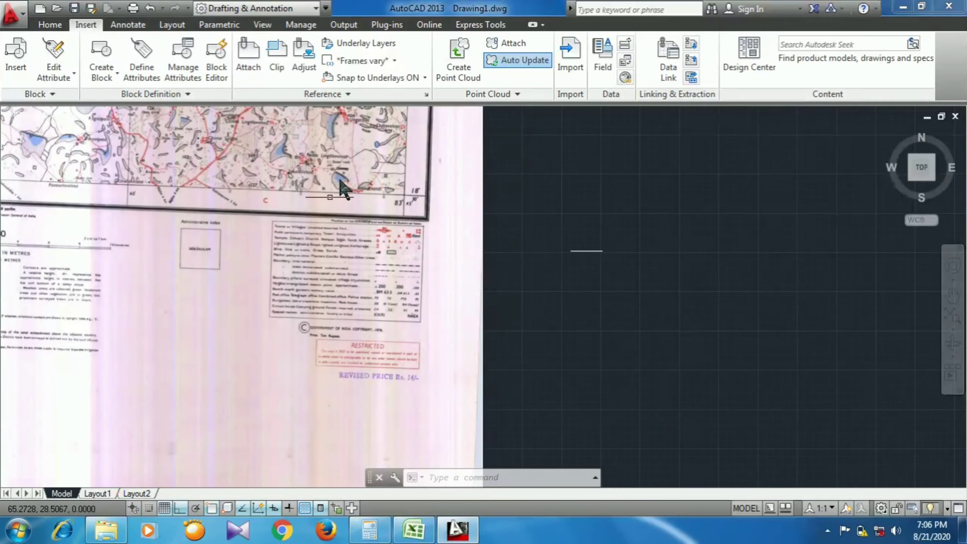
pyautogui.press('Escape')
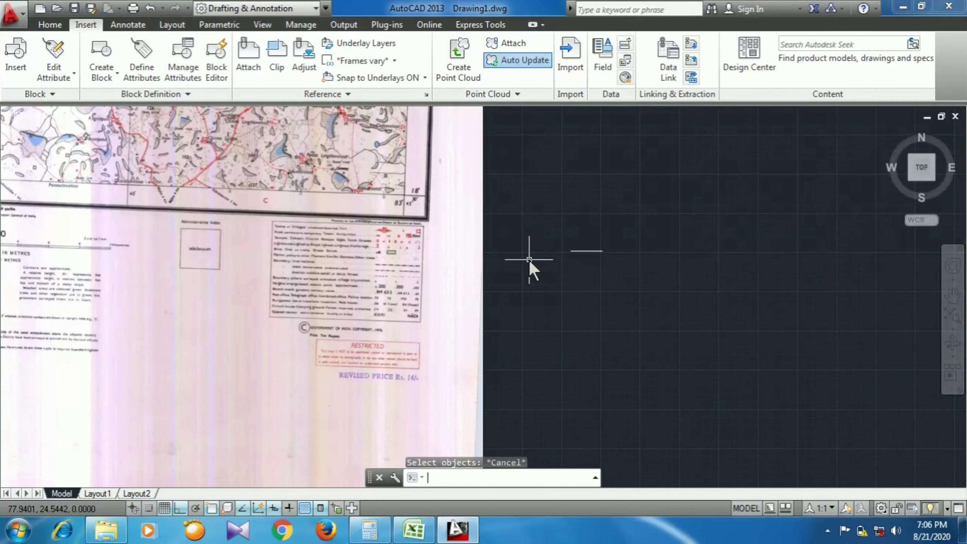
# Start aligning the map image, pairing the scale bar's 6 km tick with the reference line's start.
pyautogui.write('align')
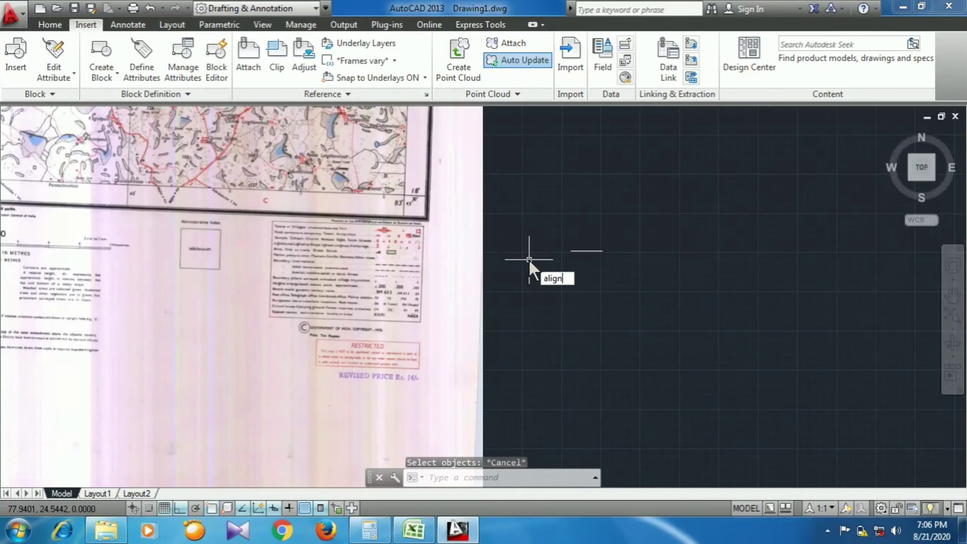
pyautogui.press('Return')
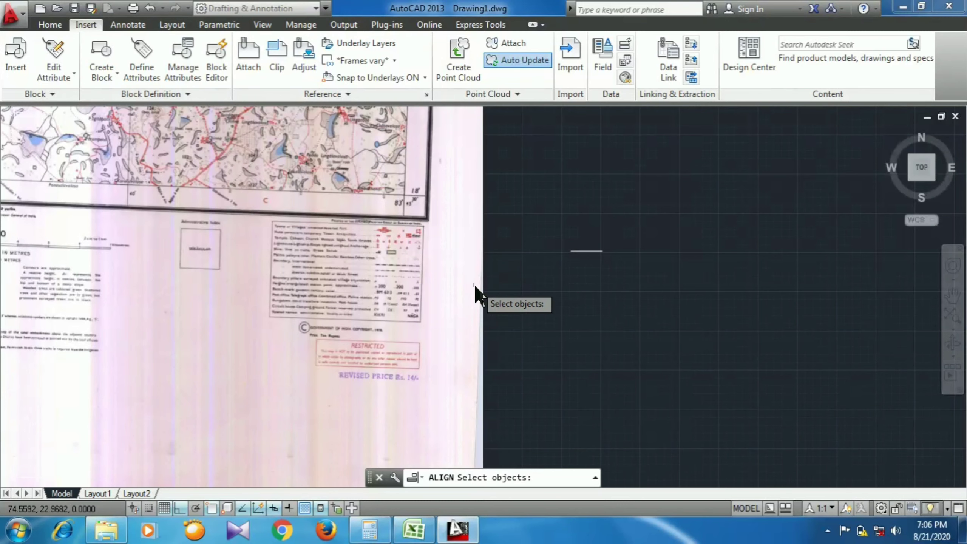
pyautogui.click(481, 279)
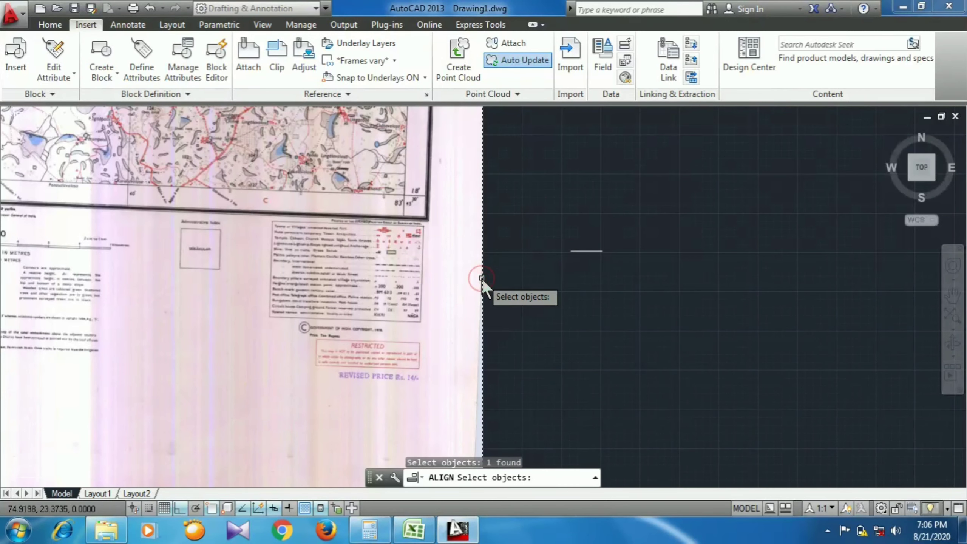
pyautogui.press('Return')
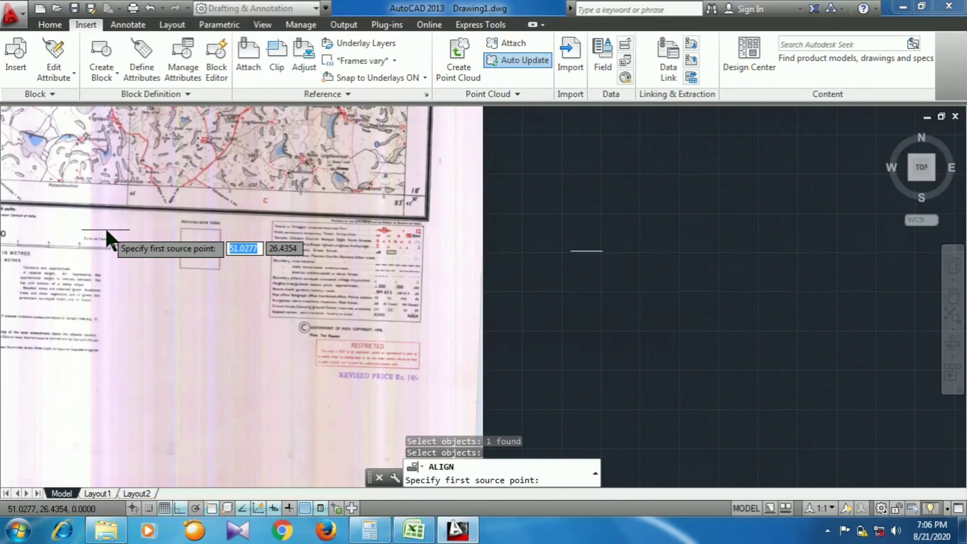
pyautogui.scroll(5, 48, 247)
pyautogui.scroll(2, 139, 236)
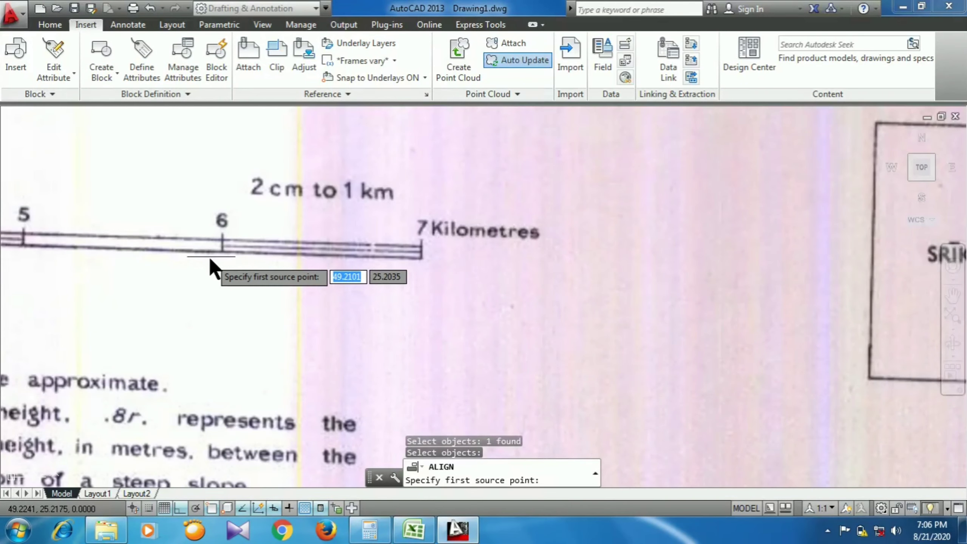
pyautogui.click(223, 245)
pyautogui.scroll(-3, 48, 162)
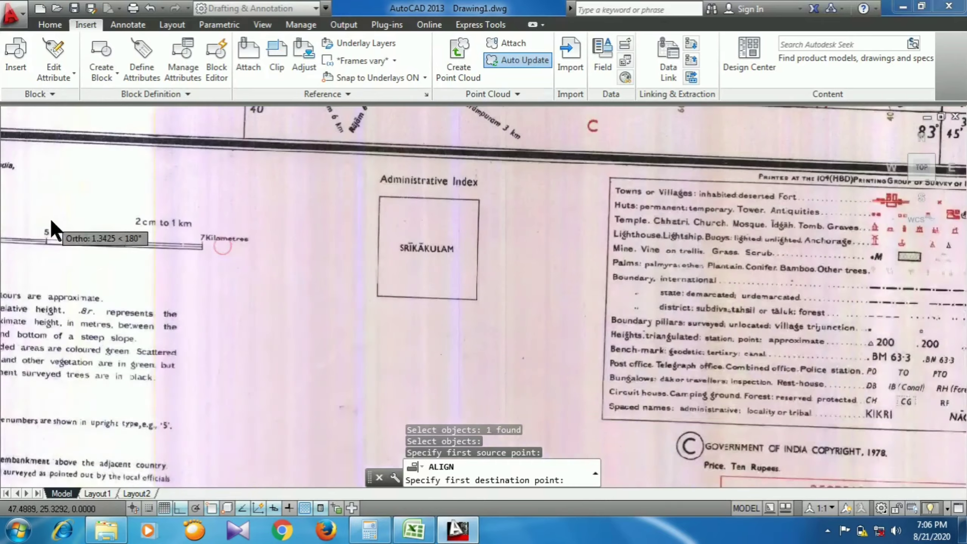
pyautogui.scroll(-2, 179, 339)
pyautogui.scroll(-3, 382, 300)
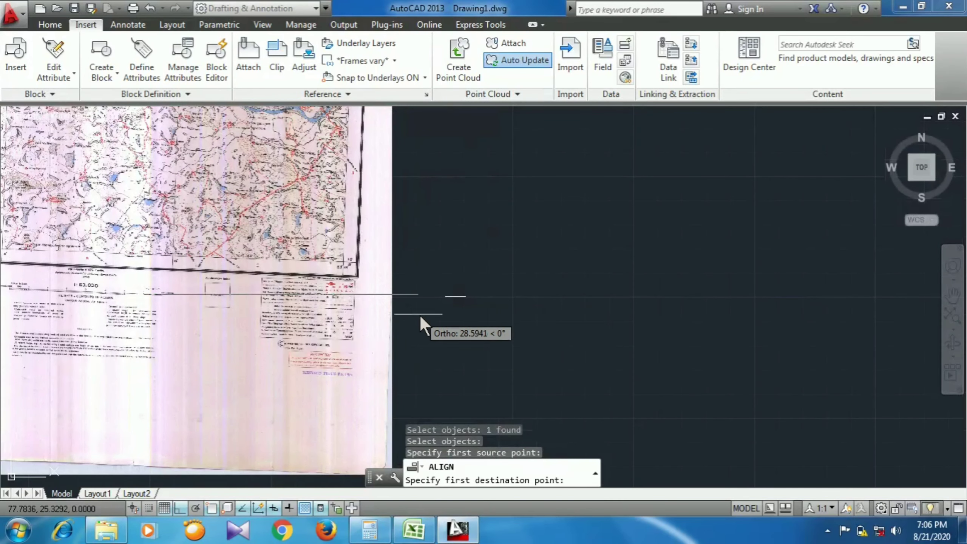
pyautogui.press('F8')
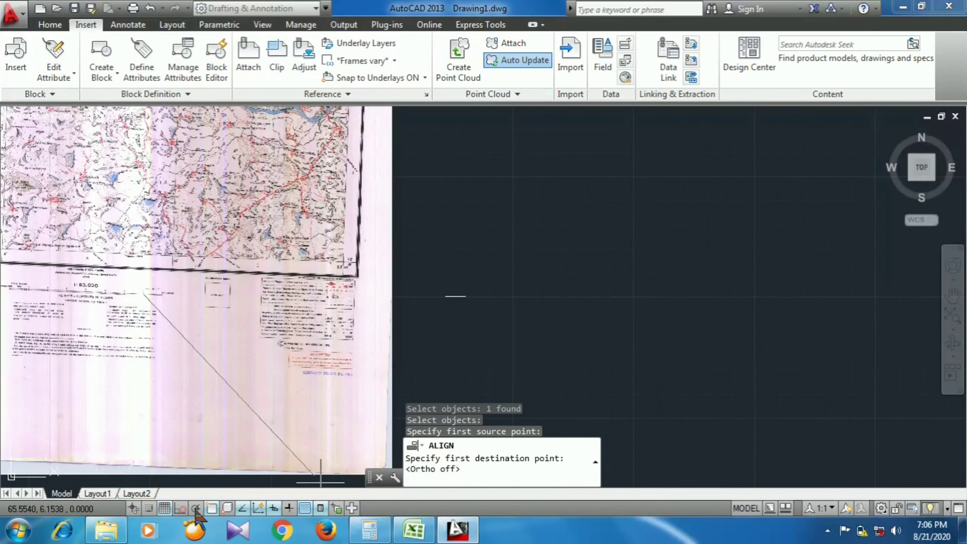
pyautogui.scroll(4, 445, 320)
pyautogui.scroll(4, 459, 266)
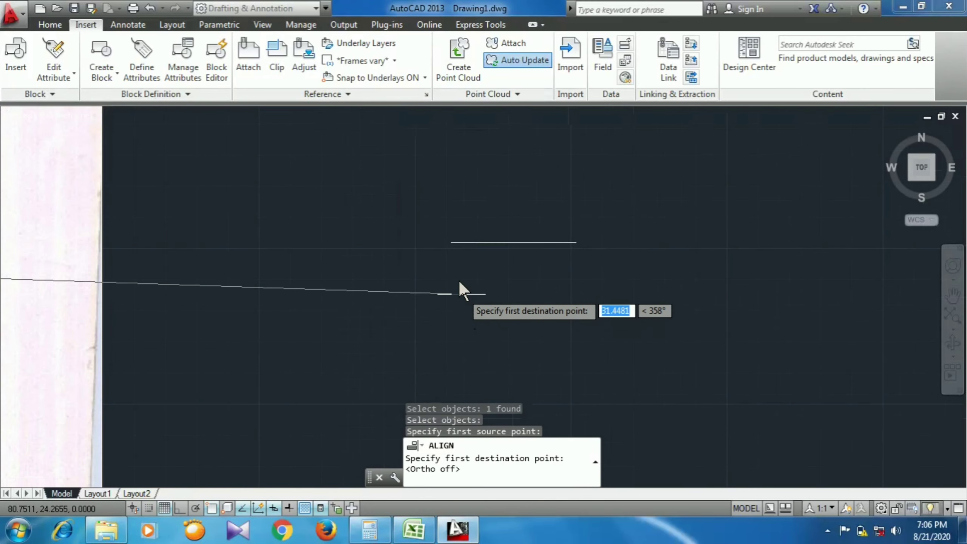
pyautogui.click(451, 242)
# Match the 7 km tick to the reference line's far end and scale the image to fit.
pyautogui.scroll(-3, 603, 270)
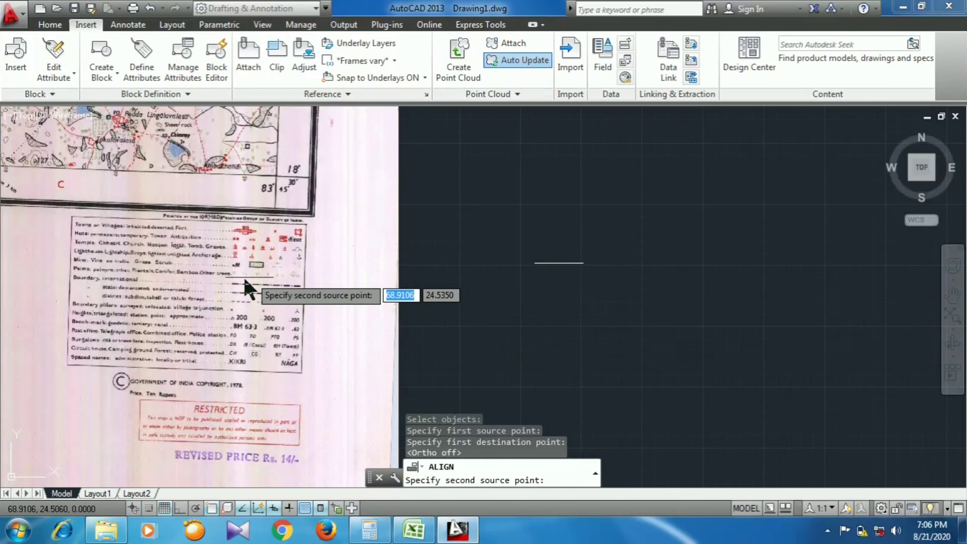
pyautogui.scroll(2, 415, 310)
pyautogui.scroll(2, 297, 261)
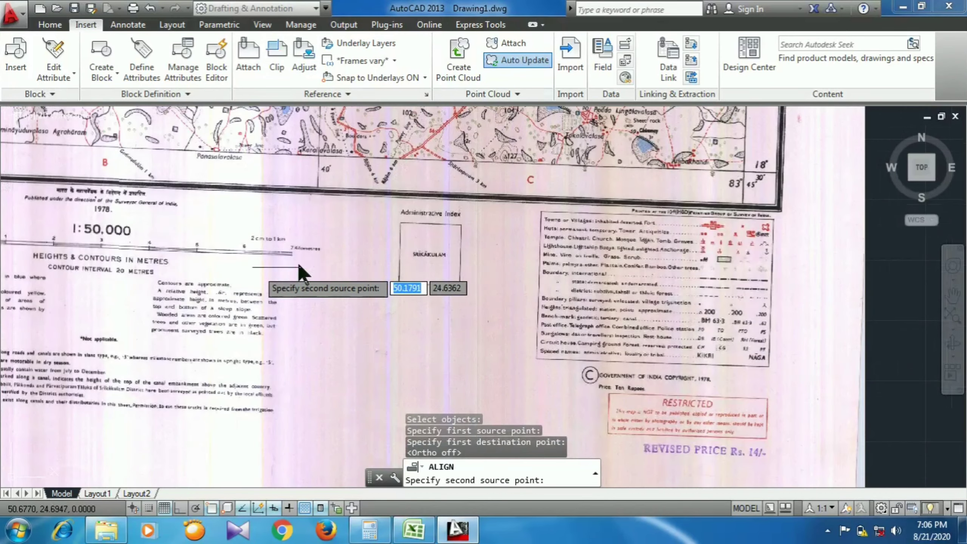
pyautogui.scroll(3, 269, 269)
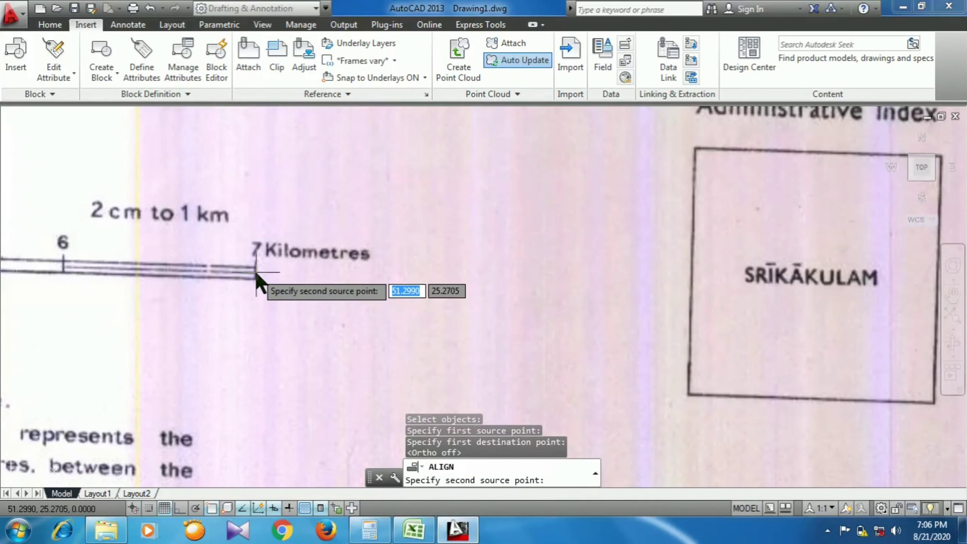
pyautogui.click(256, 273)
pyautogui.scroll(-2, 261, 274)
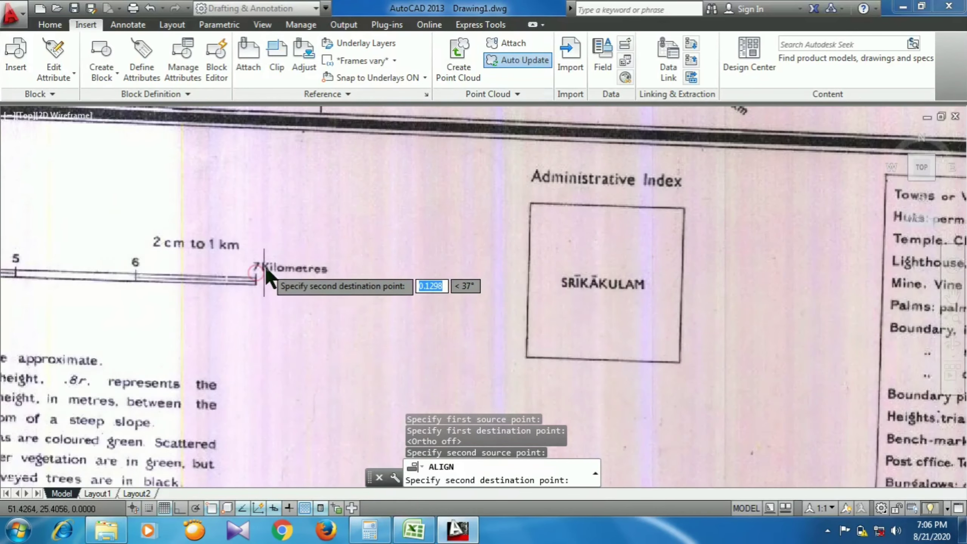
pyautogui.scroll(-3, 265, 275)
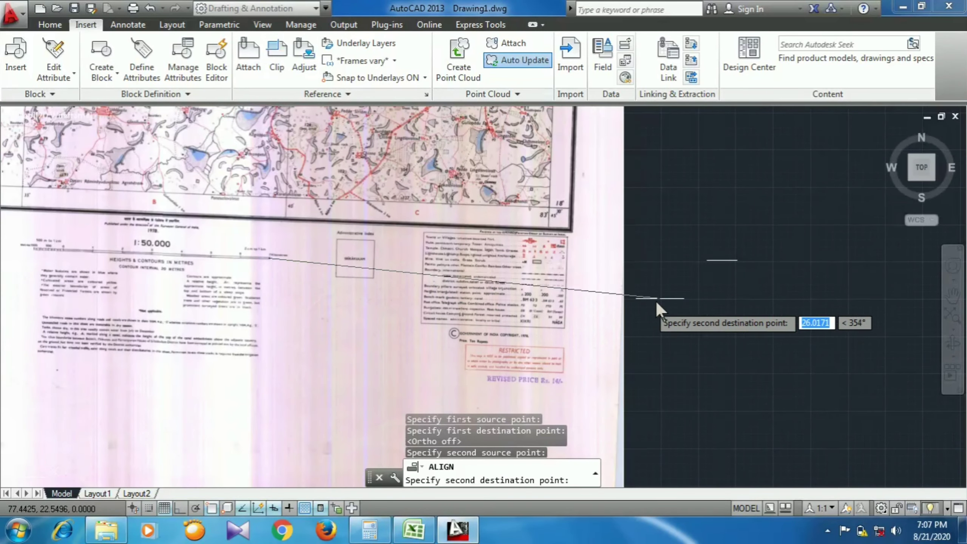
pyautogui.scroll(5, 773, 267)
pyautogui.scroll(3, 657, 278)
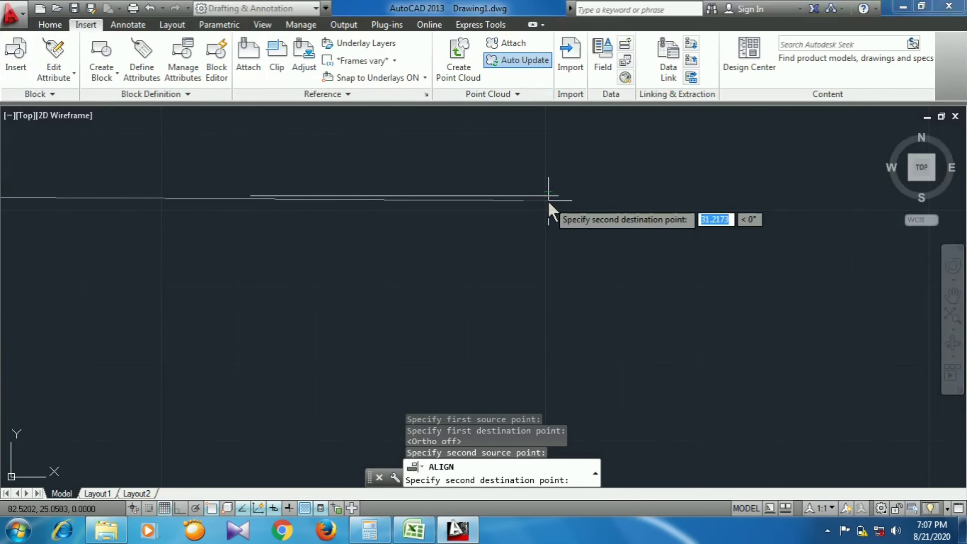
pyautogui.click(558, 196)
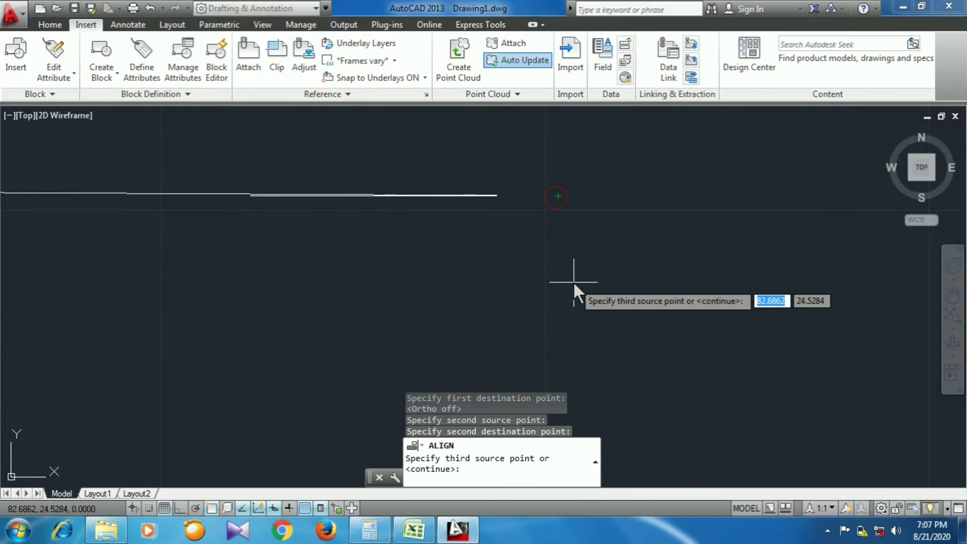
pyautogui.press('Return')
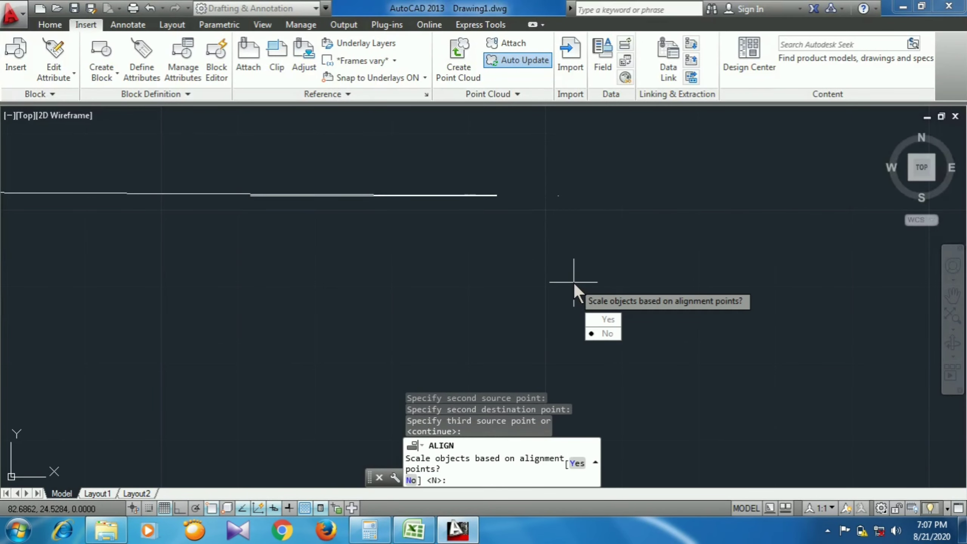
pyautogui.click(607, 319)
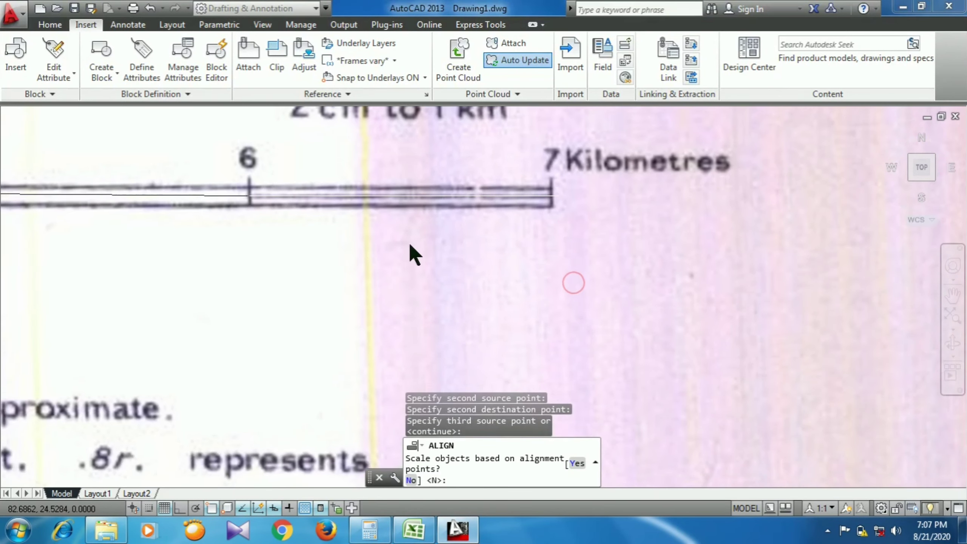
pyautogui.scroll(-2, 501, 275)
# Measure the 6-to-7 km scale-bar span with DI, confirming it reads 2.0000 units.
pyautogui.scroll(-3, 460, 272)
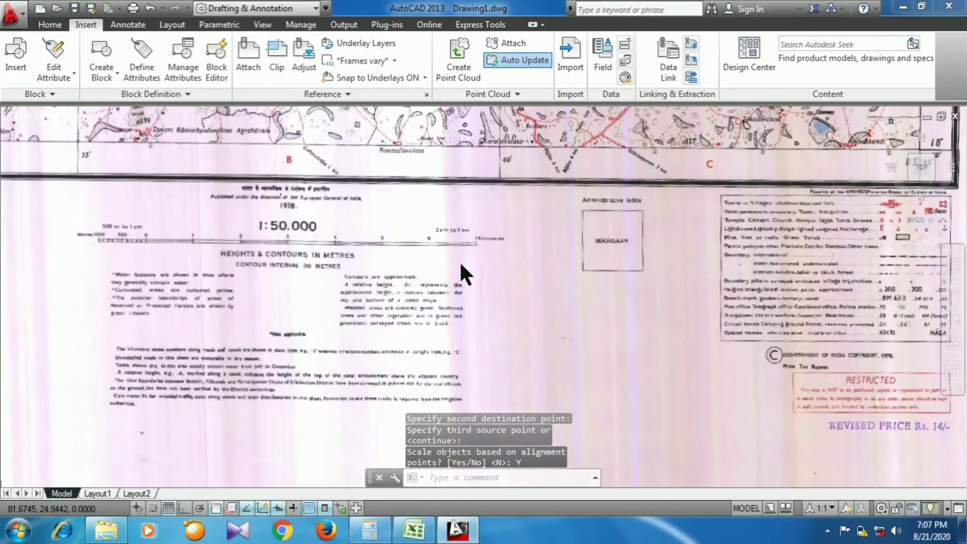
pyautogui.scroll(-2, 466, 273)
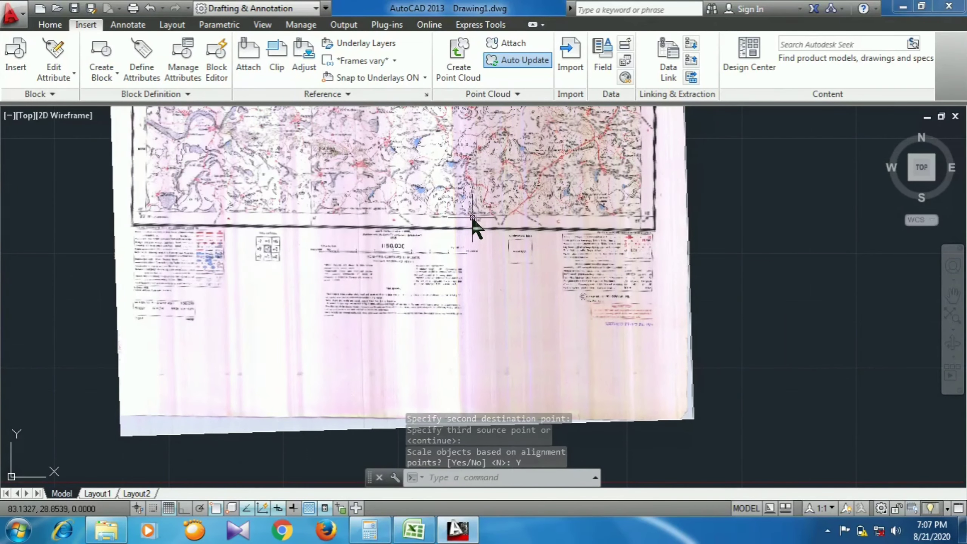
pyautogui.scroll(4, 471, 215)
pyautogui.scroll(-4, 436, 366)
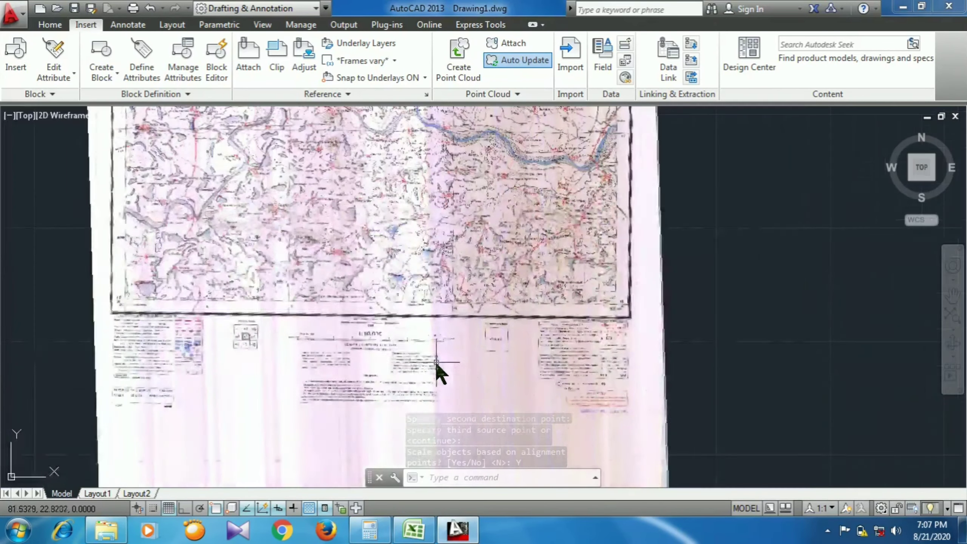
pyautogui.scroll(2, 432, 344)
pyautogui.scroll(4, 432, 344)
pyautogui.scroll(4, 433, 343)
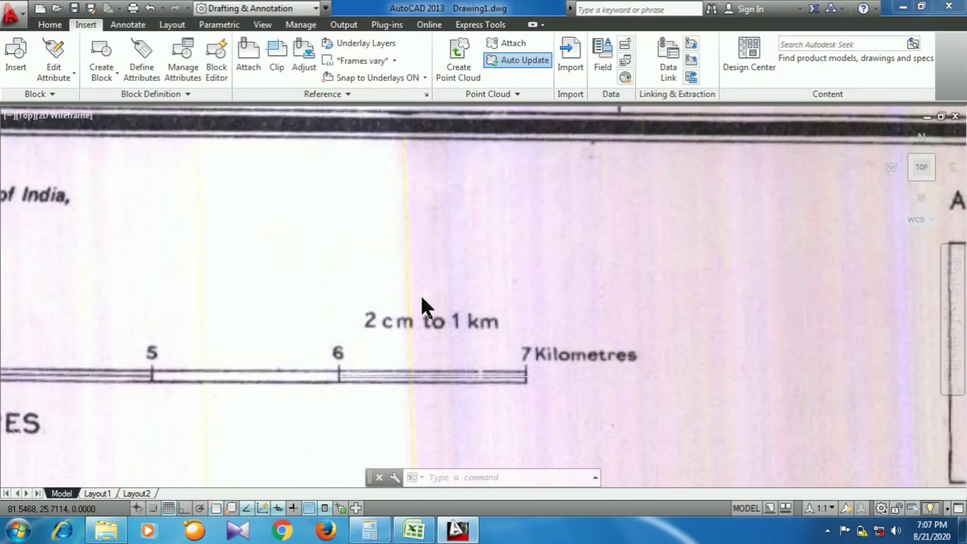
pyautogui.scroll(-3, 434, 352)
pyautogui.scroll(3, 442, 369)
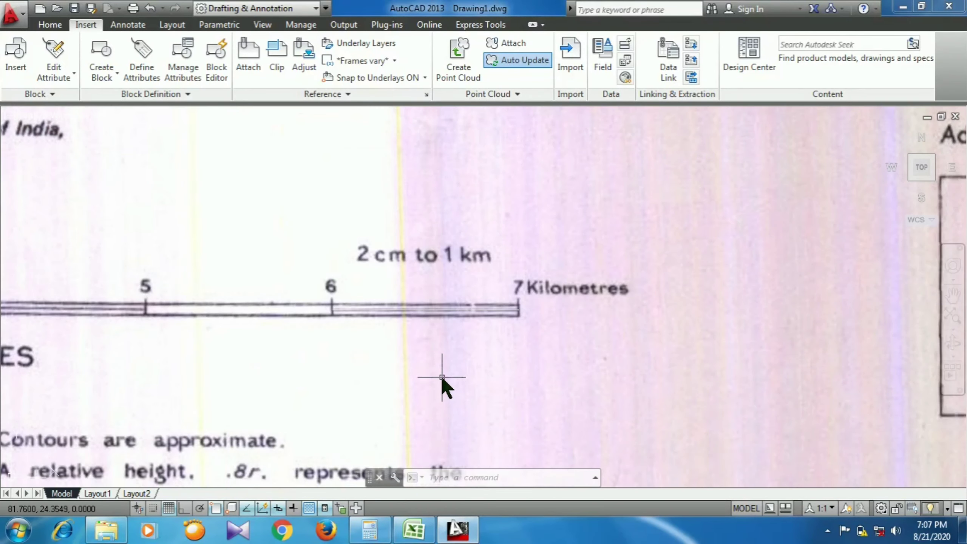
pyautogui.write('D')
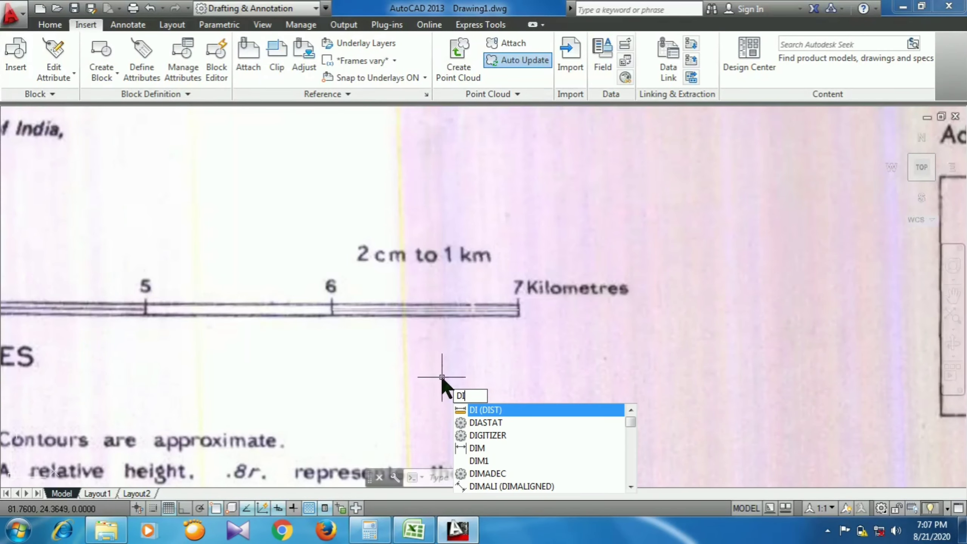
pyautogui.write('I')
pyautogui.press('Return')
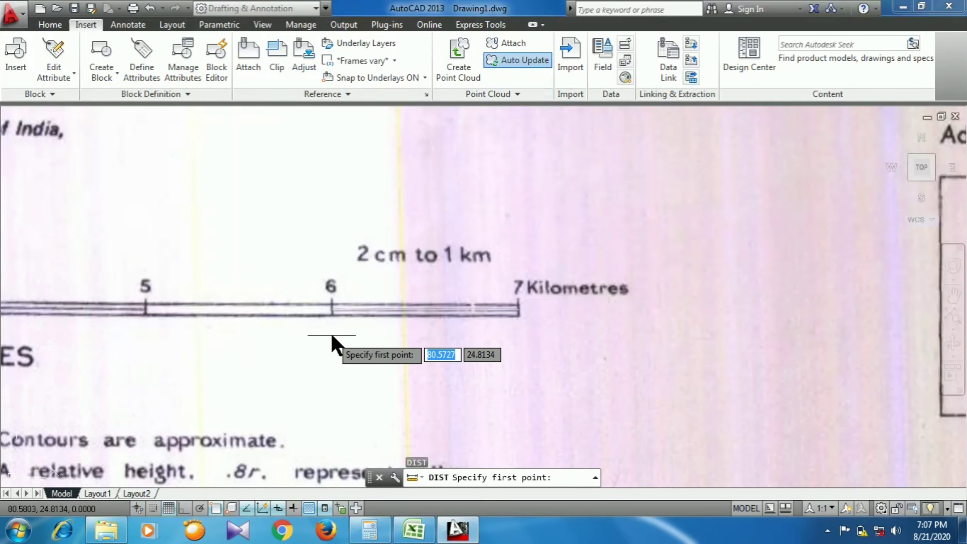
pyautogui.scroll(2, 333, 329)
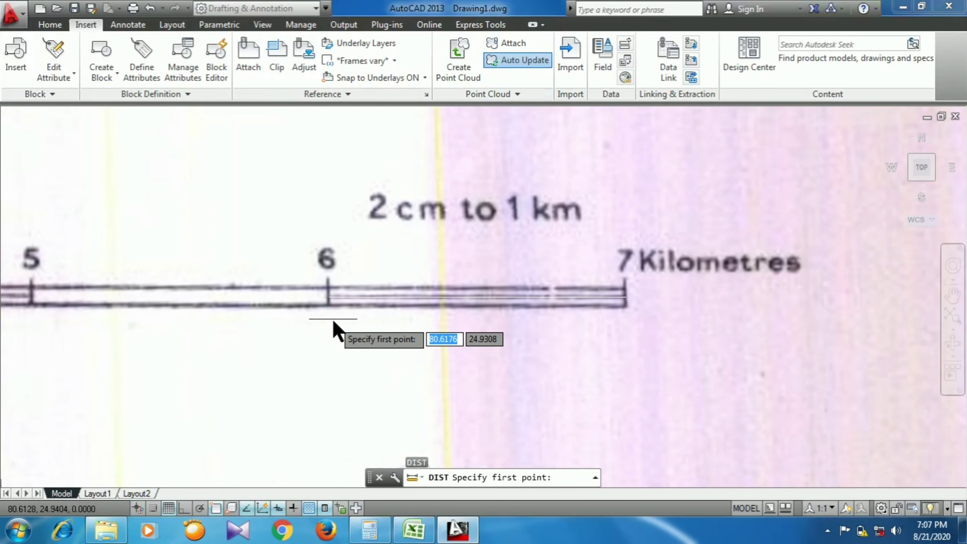
pyautogui.click(329, 297)
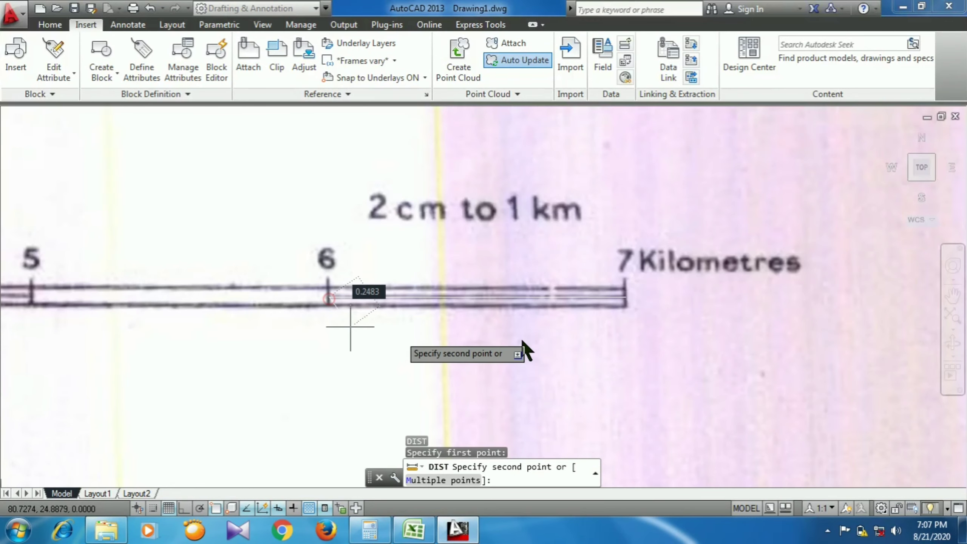
pyautogui.click(626, 298)
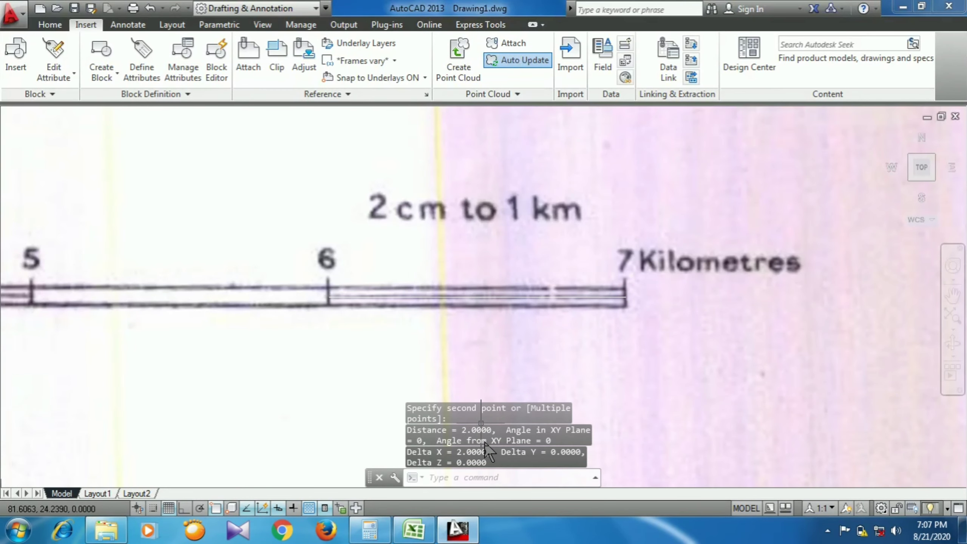
pyautogui.scroll(-8, 481, 341)
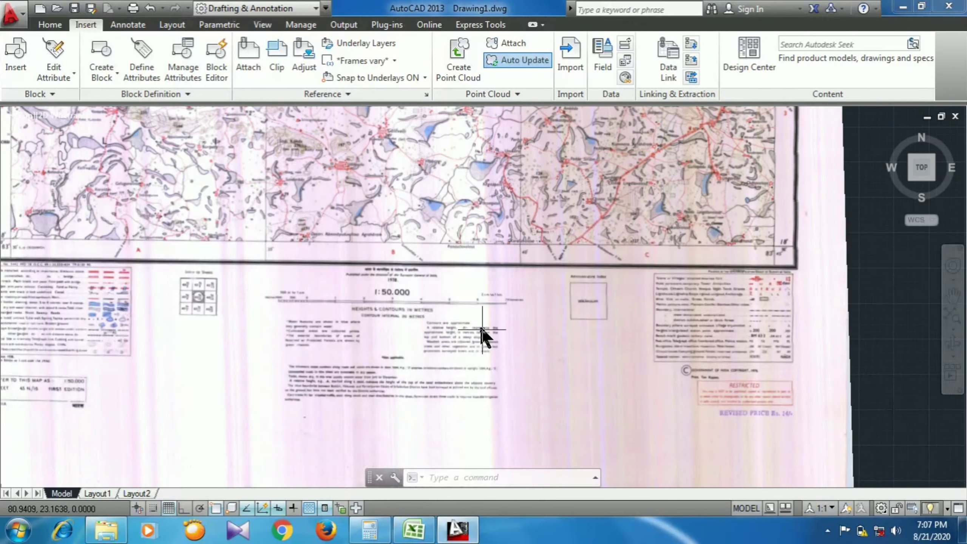
# Start a red polyline near Gangampeta with its first segment crossing the contours.
pyautogui.moveTo(479, 335); pyautogui.dragTo(480, 320, button='middle')
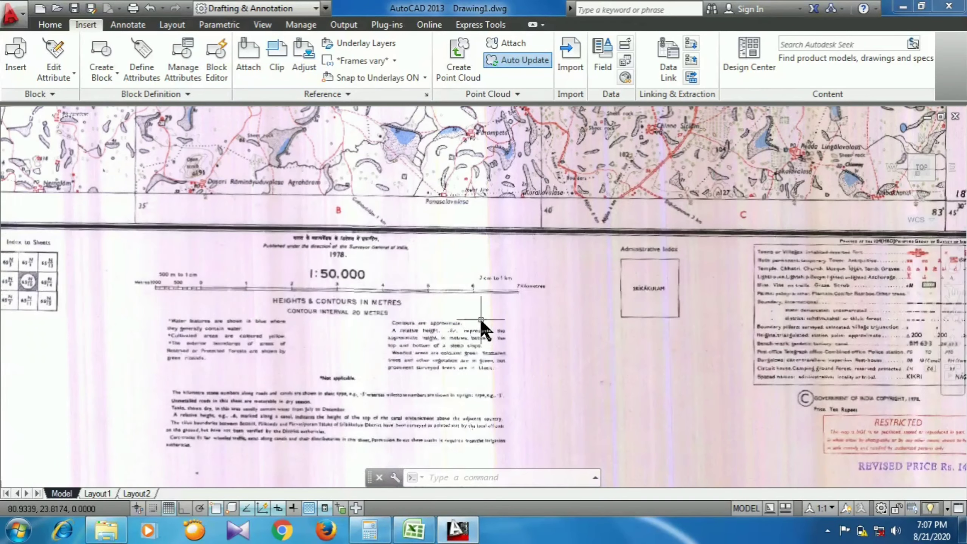
pyautogui.scroll(-3, 461, 345)
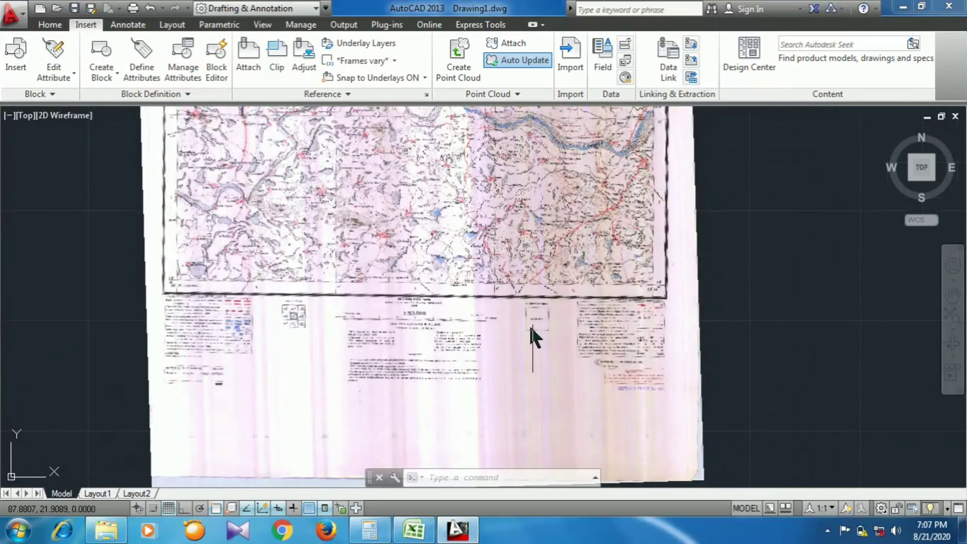
pyautogui.scroll(-3, 520, 395)
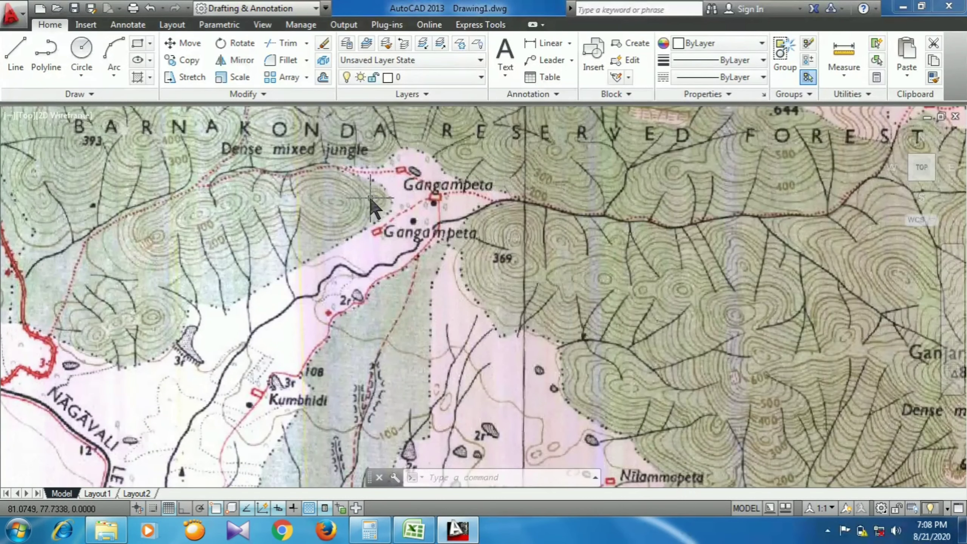
pyautogui.scroll(-2, 442, 255)
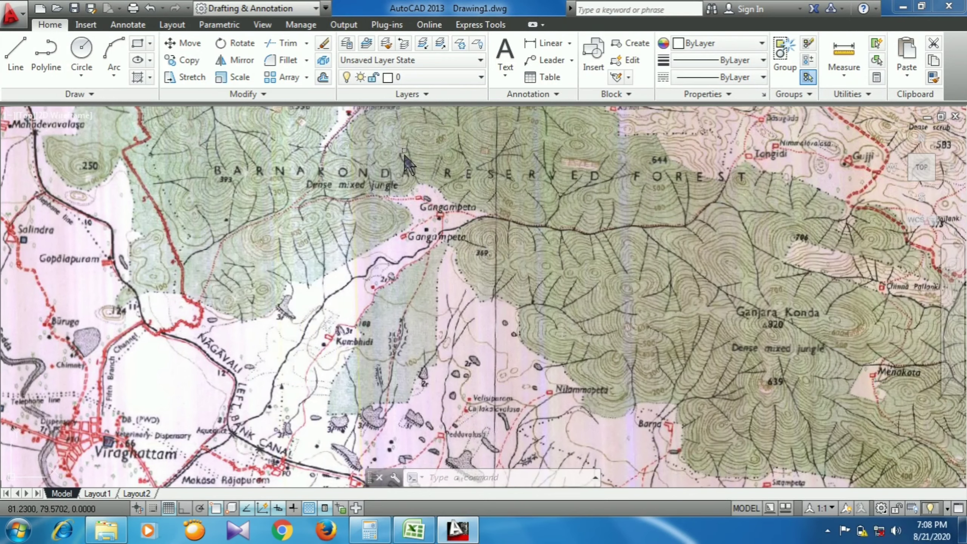
pyautogui.scroll(2, 384, 128)
pyautogui.scroll(-2, 423, 240)
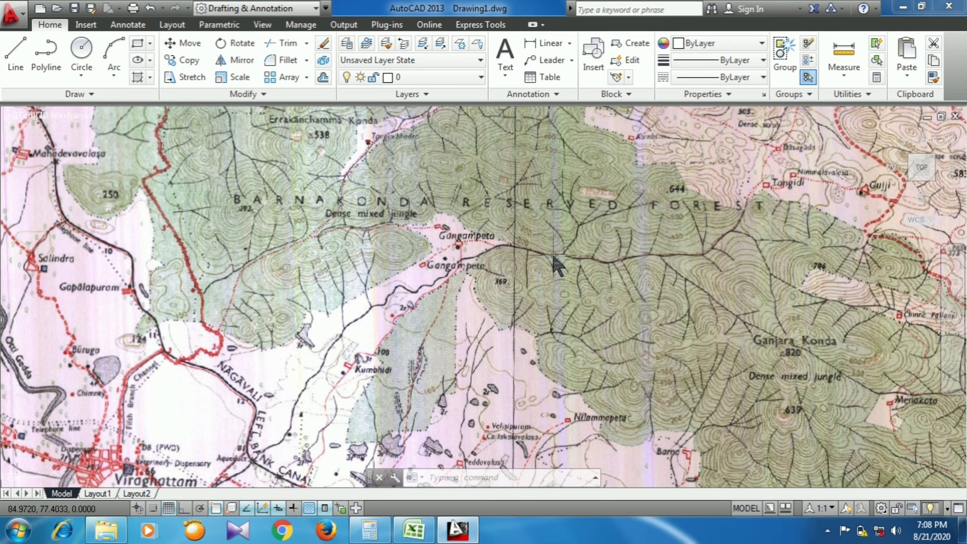
pyautogui.press('Escape')
pyautogui.press('Escape')
pyautogui.scroll(2, 413, 272)
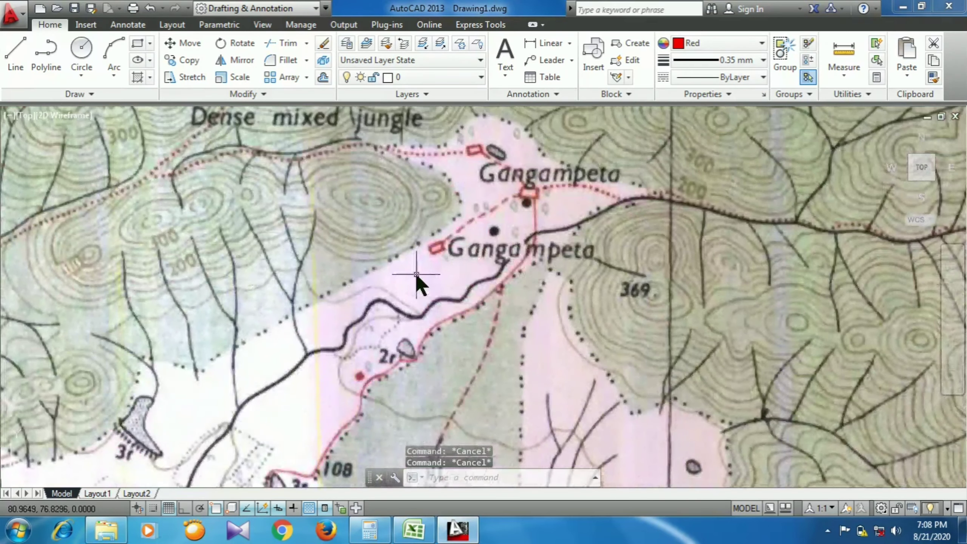
pyautogui.scroll(-2, 415, 271)
pyautogui.scroll(2, 418, 272)
pyautogui.write('pl')
pyautogui.press('Return')
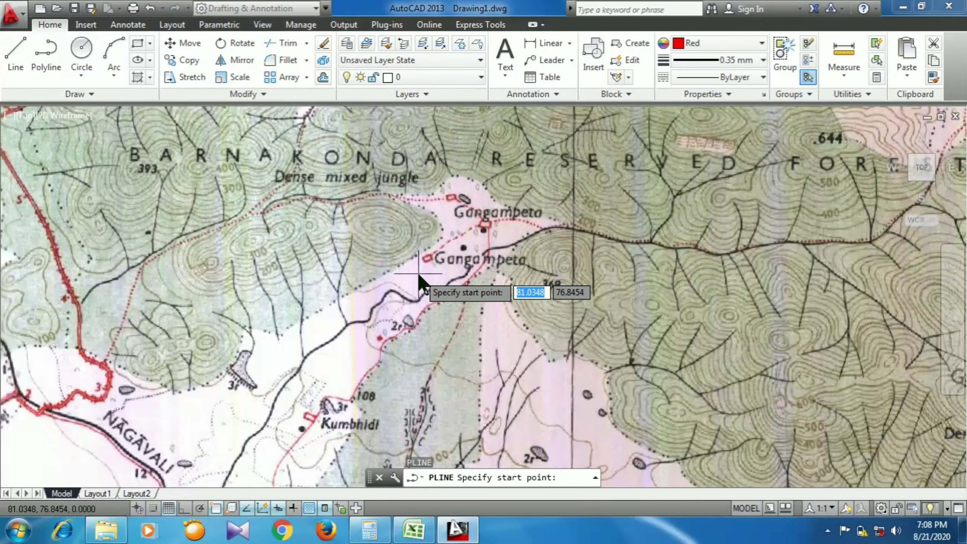
pyautogui.click(415, 245)
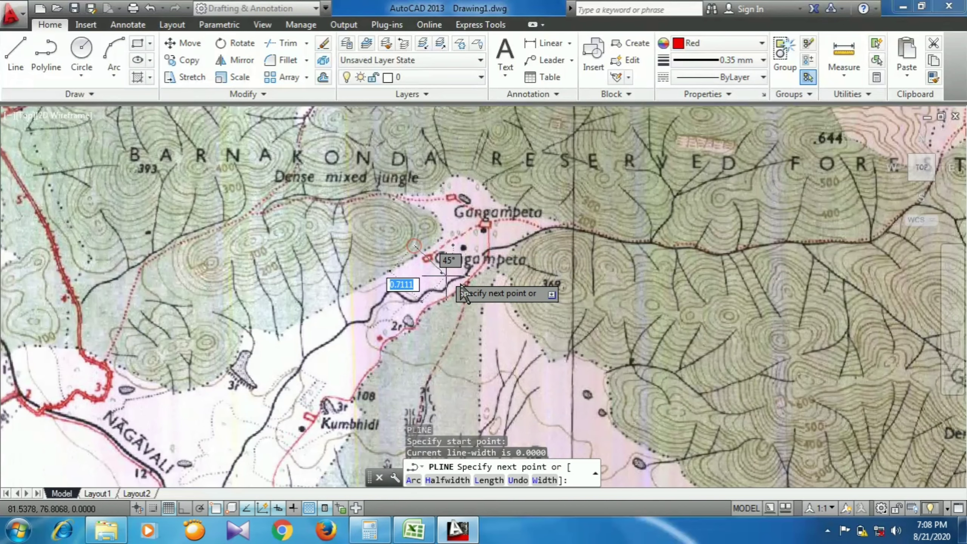
pyautogui.click(510, 281)
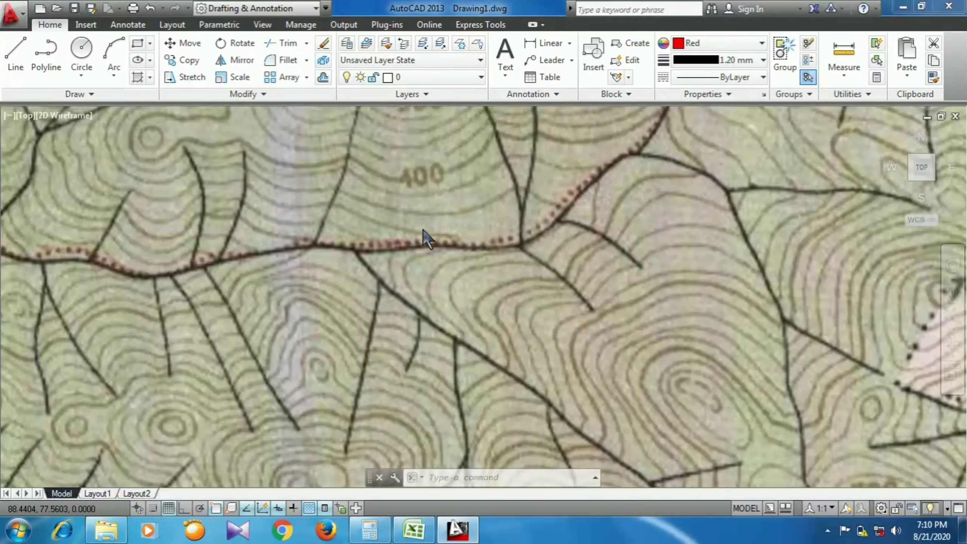
# End the red line at a point just past the Gangampeta label.
pyautogui.scroll(-3, 425, 239)
pyautogui.scroll(-2, 257, 243)
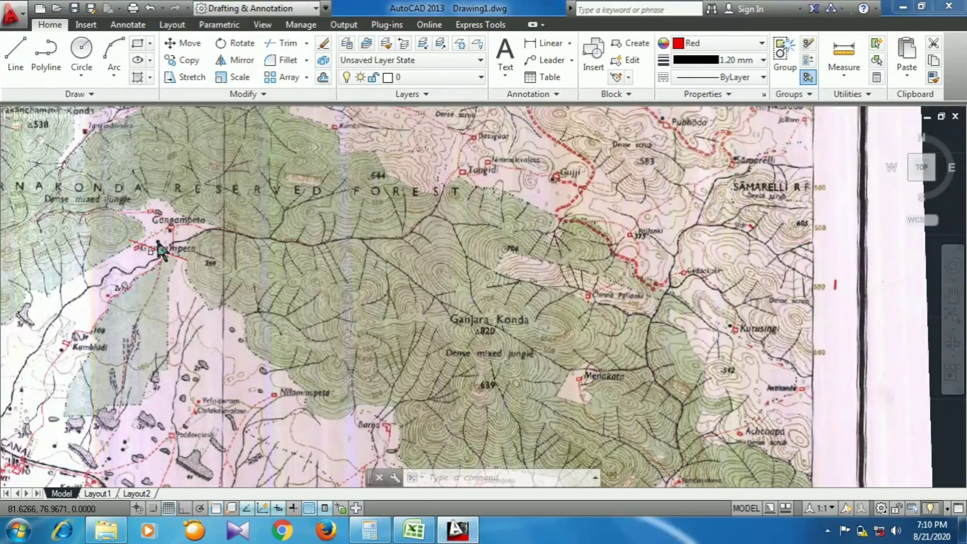
pyautogui.scroll(2, 206, 272)
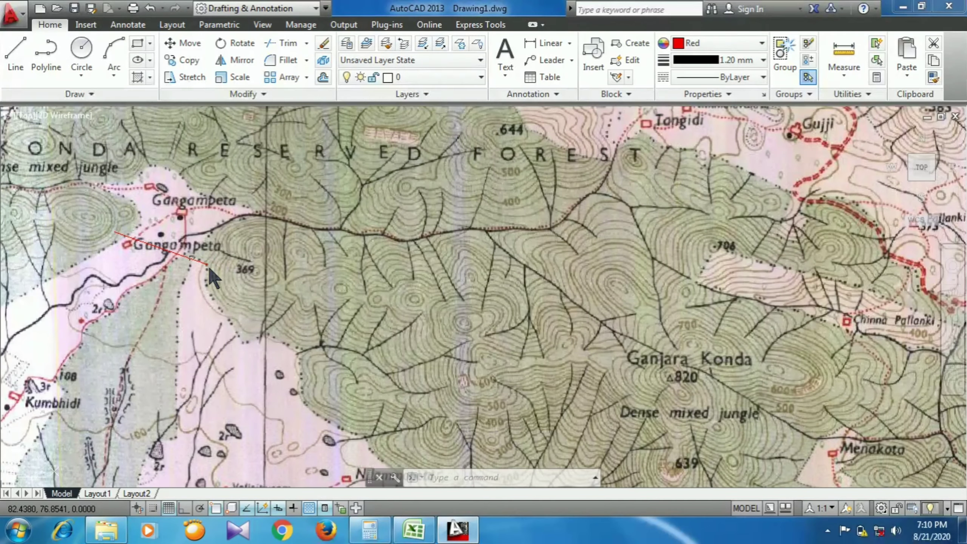
pyautogui.scroll(1, 82, 219)
pyautogui.scroll(-1, 213, 324)
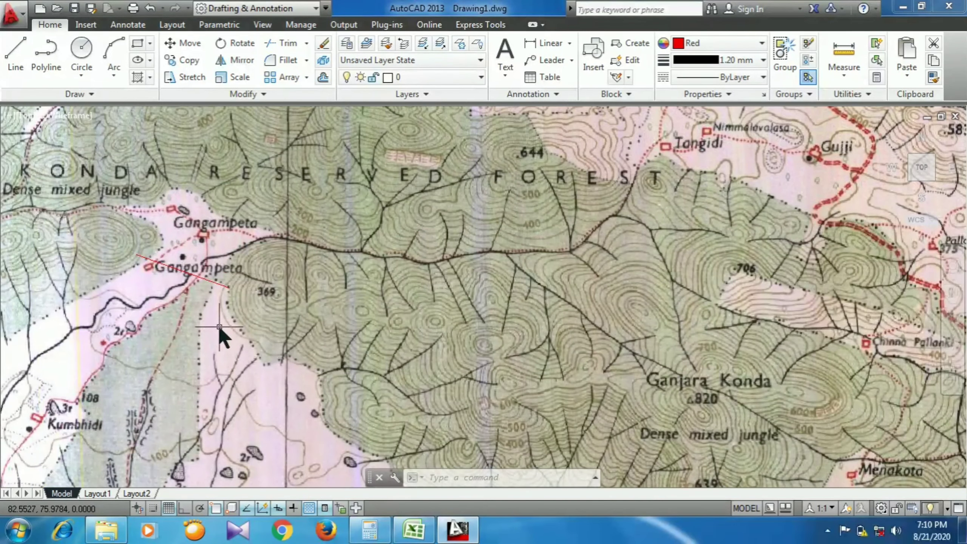
pyautogui.scroll(2, 509, 256)
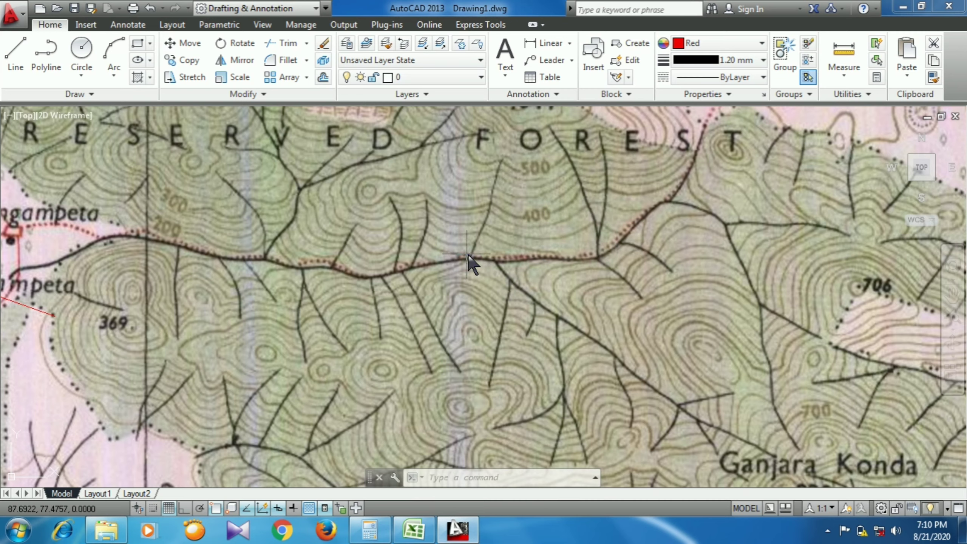
pyautogui.scroll(-4, 468, 263)
pyautogui.scroll(2, 343, 254)
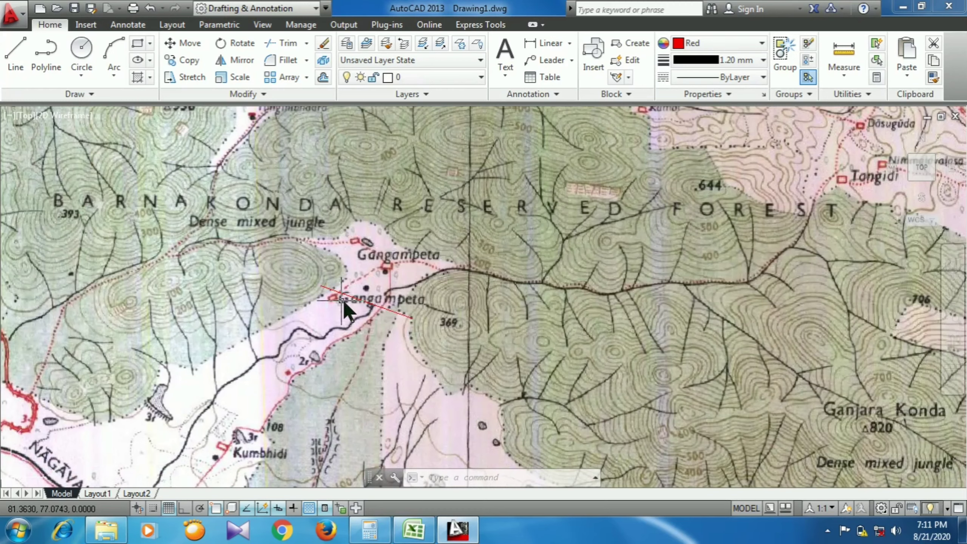
pyautogui.click(411, 319)
# Draw a straight red polyline from just west of hill 369 far east across the contours.
pyautogui.moveTo(658, 369); pyautogui.dragTo(529, 312, button='middle')
pyautogui.write('pl')
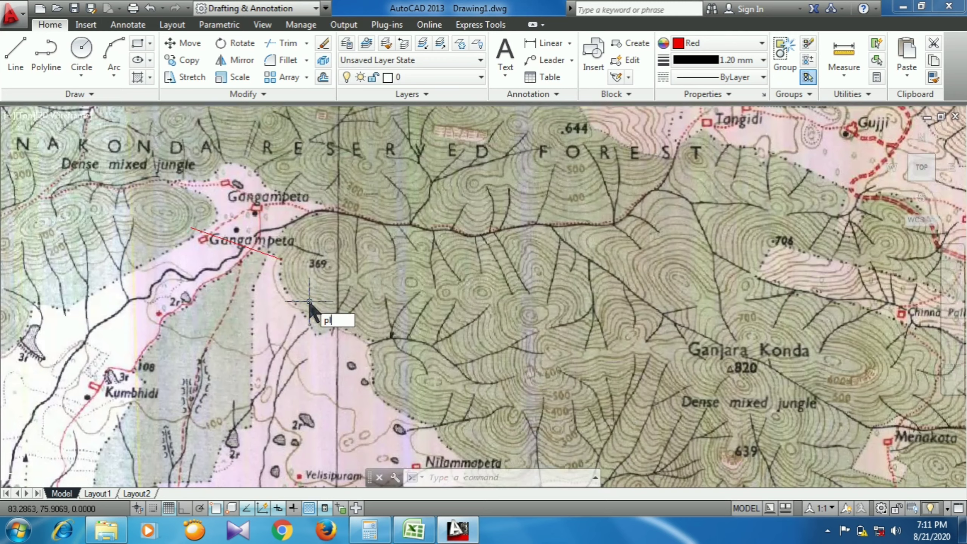
pyautogui.press('Return')
pyautogui.click(298, 267)
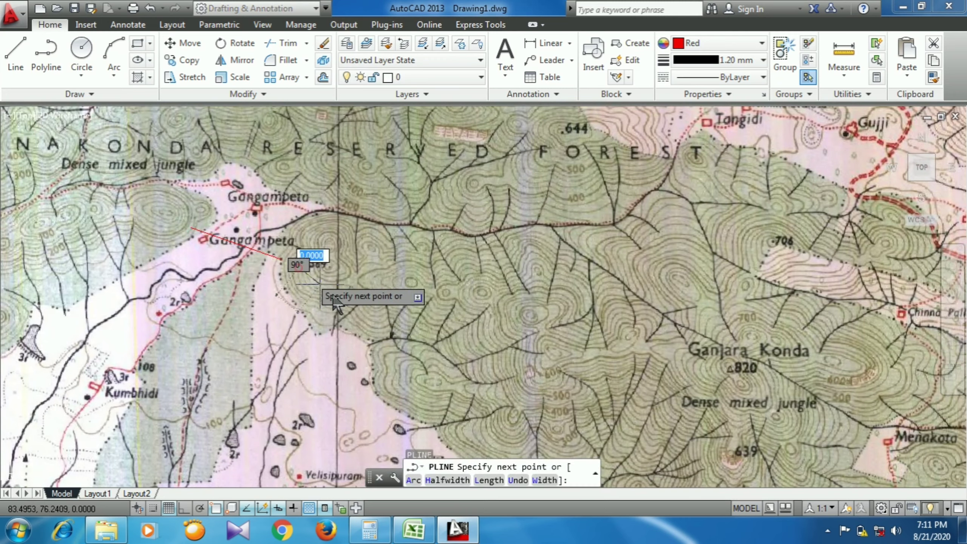
pyautogui.click(542, 308)
pyautogui.press('Return')
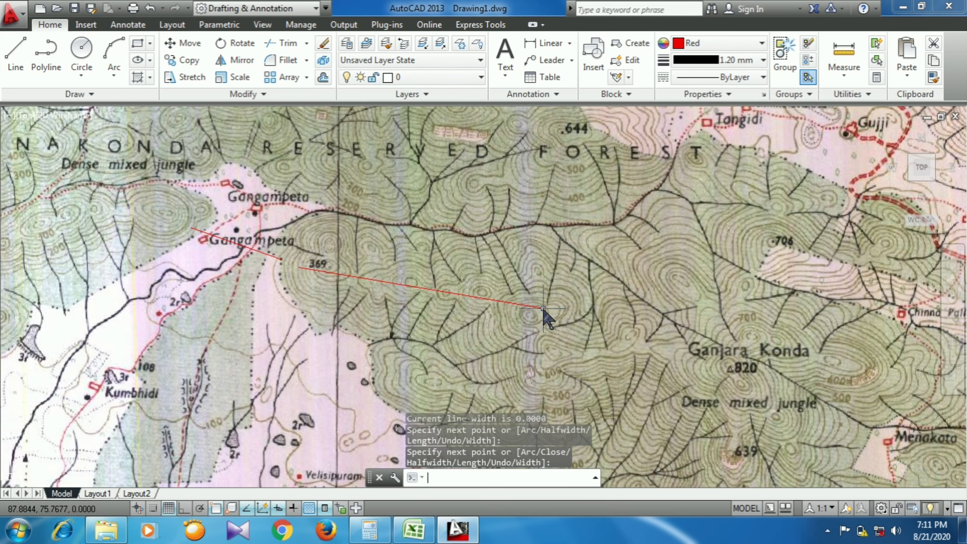
pyautogui.scroll(2, 385, 286)
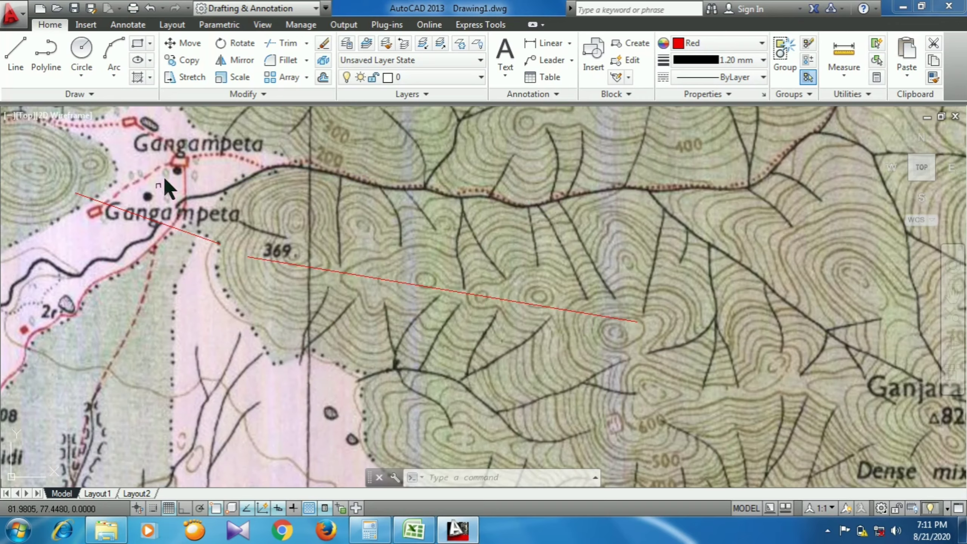
pyautogui.scroll(-1, 283, 202)
pyautogui.scroll(1, 342, 207)
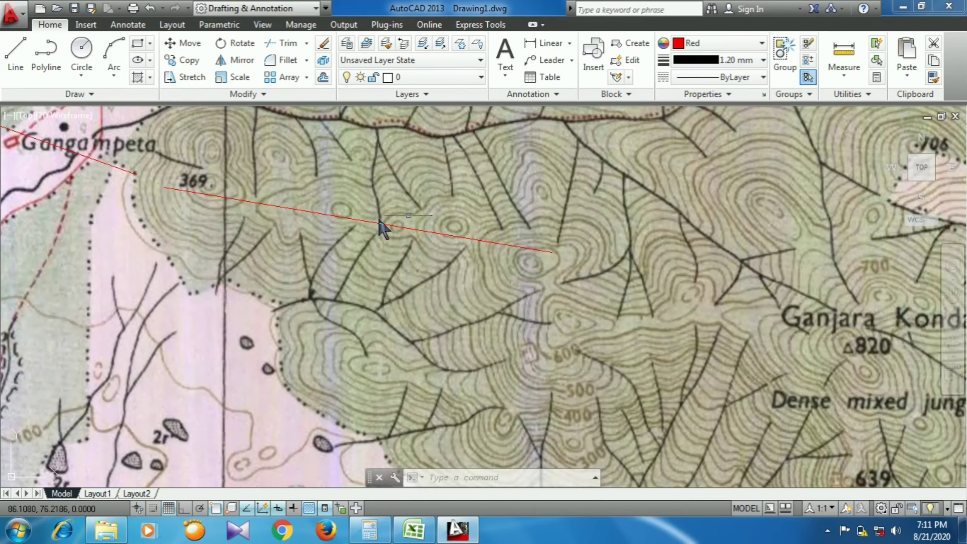
pyautogui.scroll(-1, 90, 171)
pyautogui.scroll(1, 309, 209)
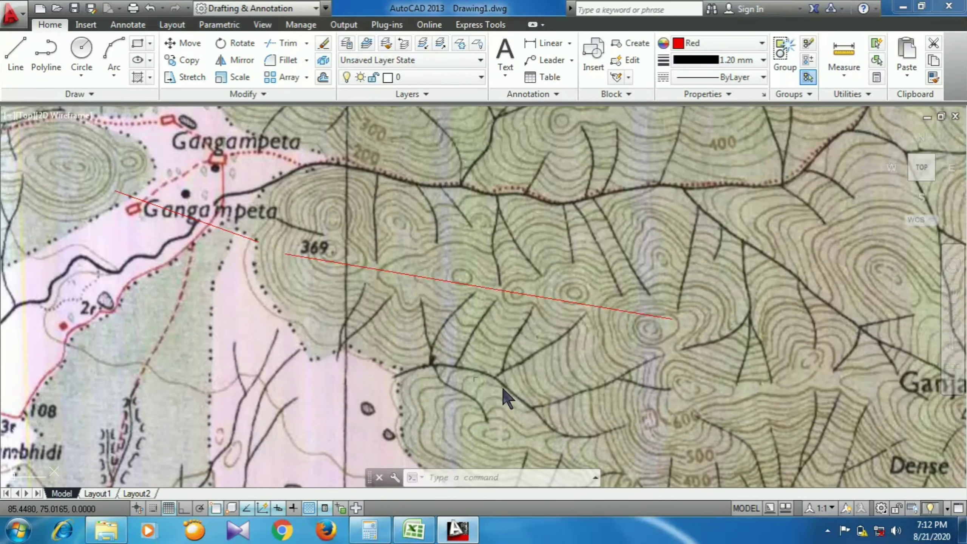
# Delete the long straight red line.
pyautogui.scroll(-3, 376, 388)
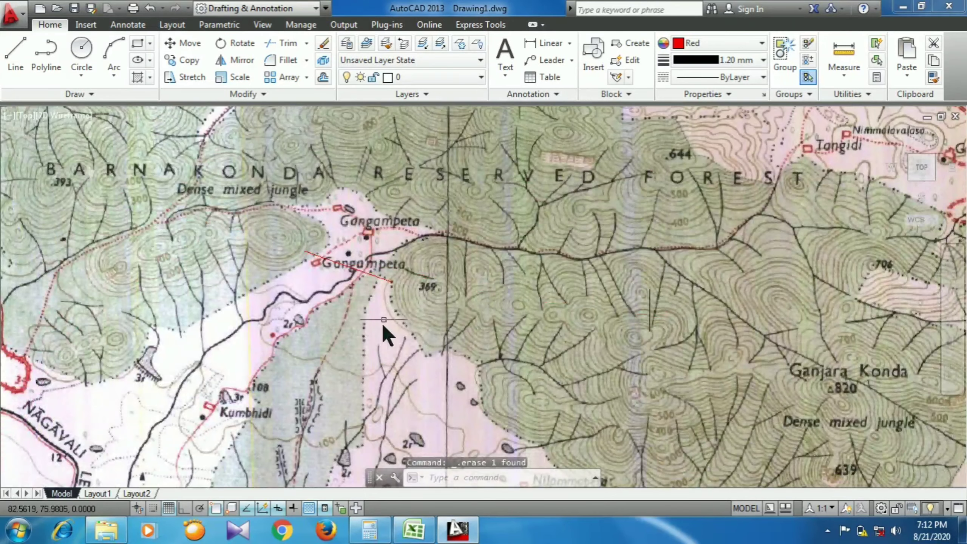
pyautogui.press('Delete')
pyautogui.scroll(2, 374, 280)
pyautogui.scroll(3, 401, 263)
pyautogui.scroll(-2, 392, 297)
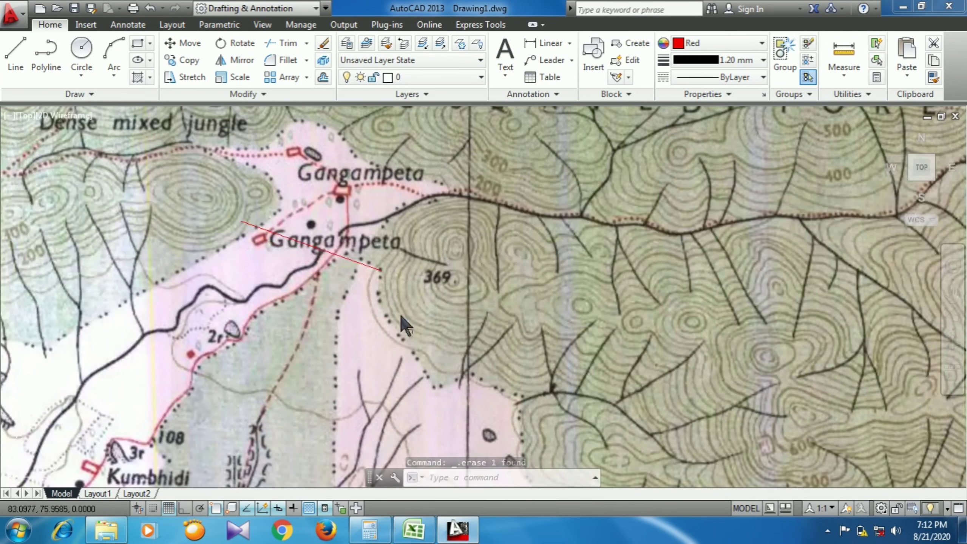
pyautogui.scroll(-1, 386, 343)
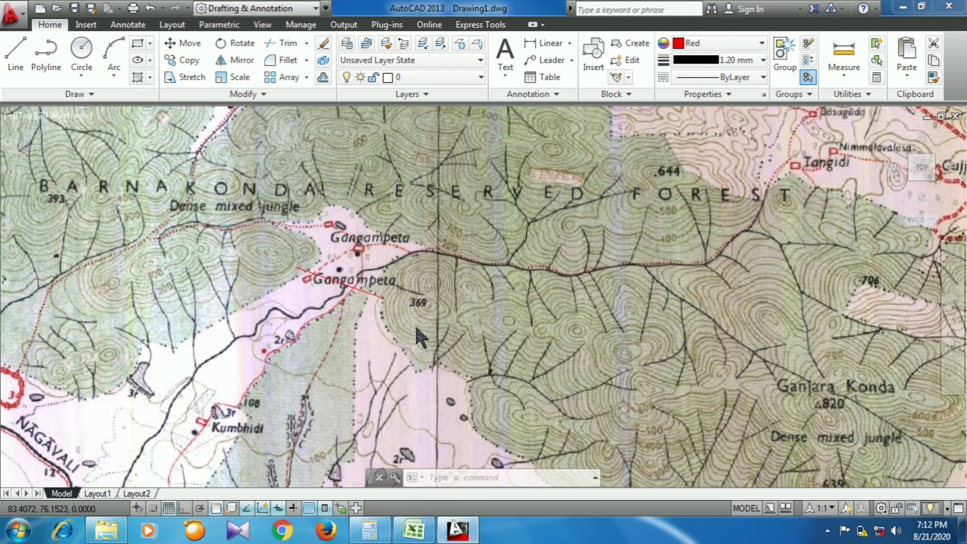
pyautogui.scroll(2, 416, 328)
# Draw a new red polyline from the Gangampeta line's end, bending past hill 369 eastward.
pyautogui.write('pl')
pyautogui.press('Return')
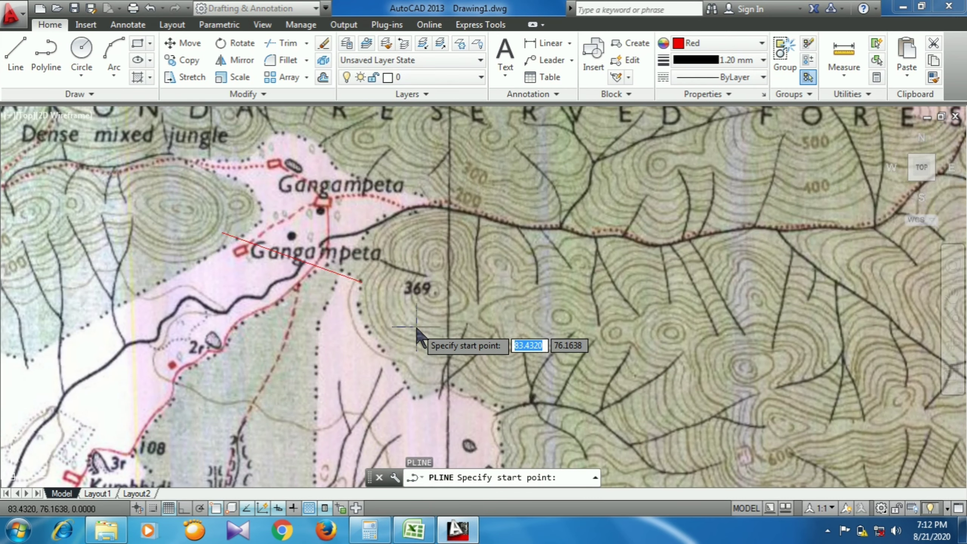
pyautogui.scroll(2, 388, 298)
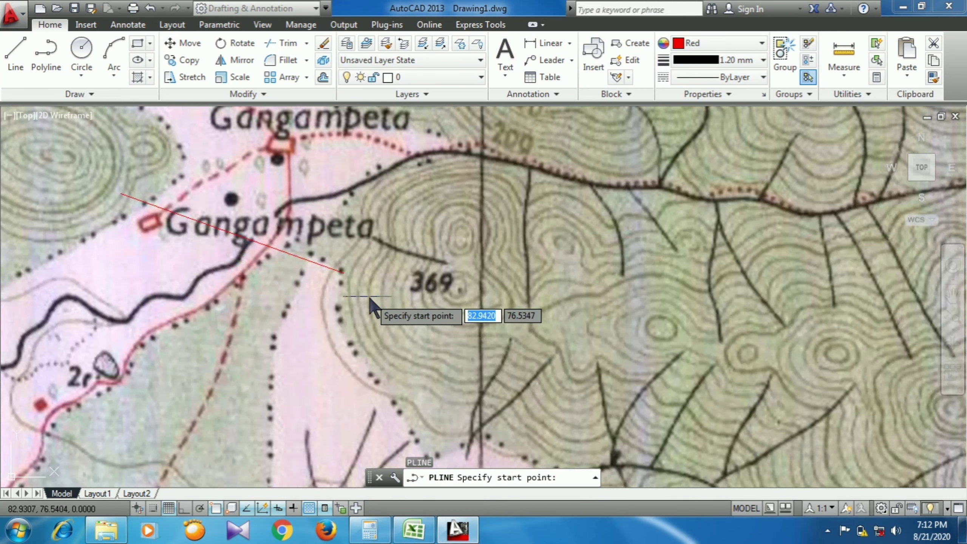
pyautogui.click(341, 272)
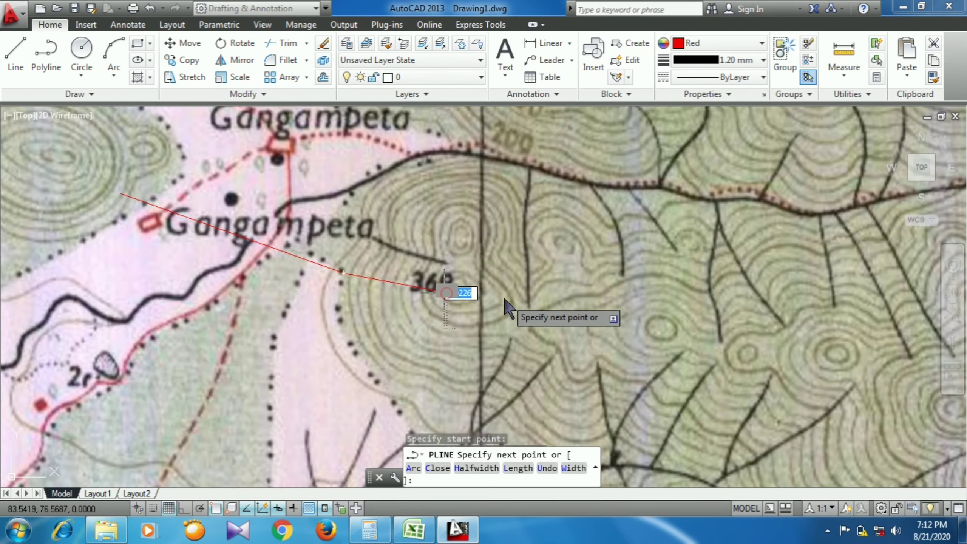
pyautogui.click(445, 292)
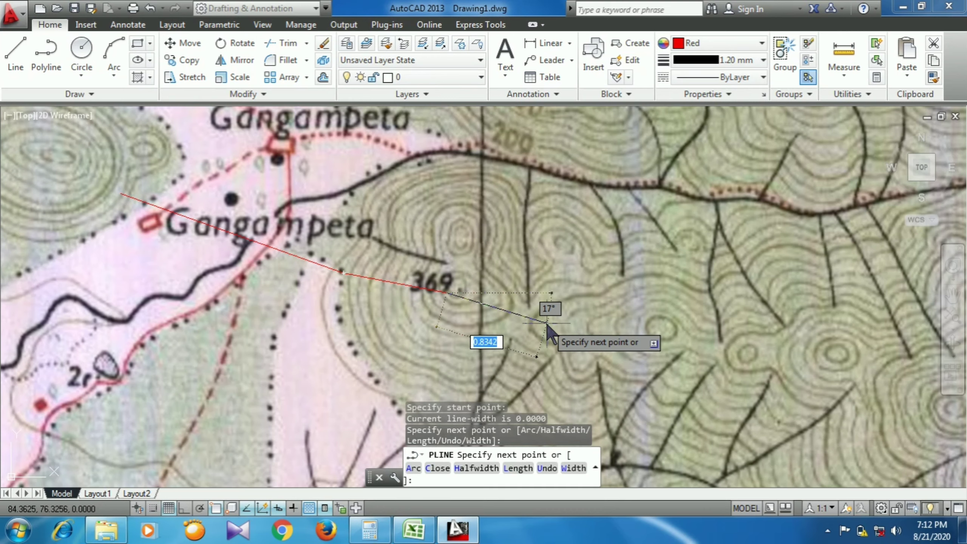
pyautogui.click(546, 323)
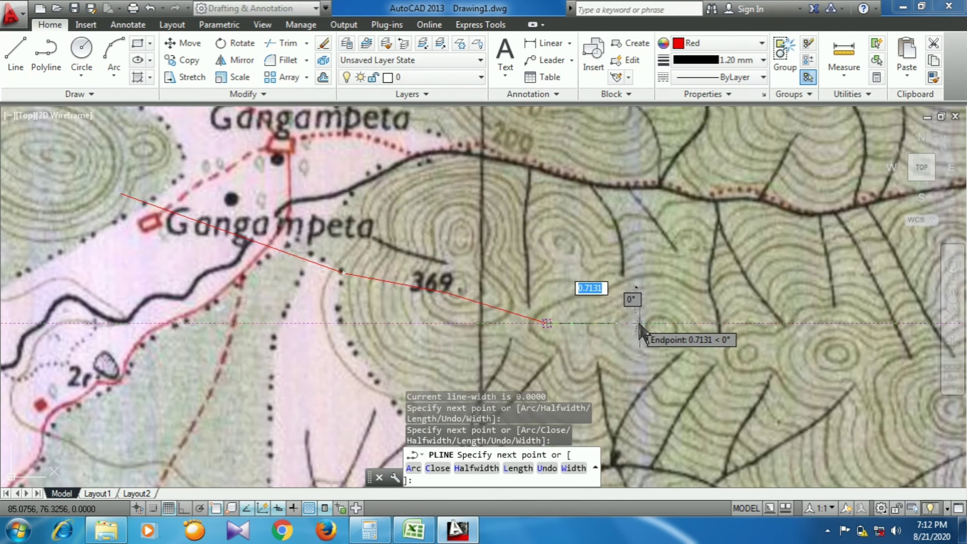
pyautogui.click(646, 331)
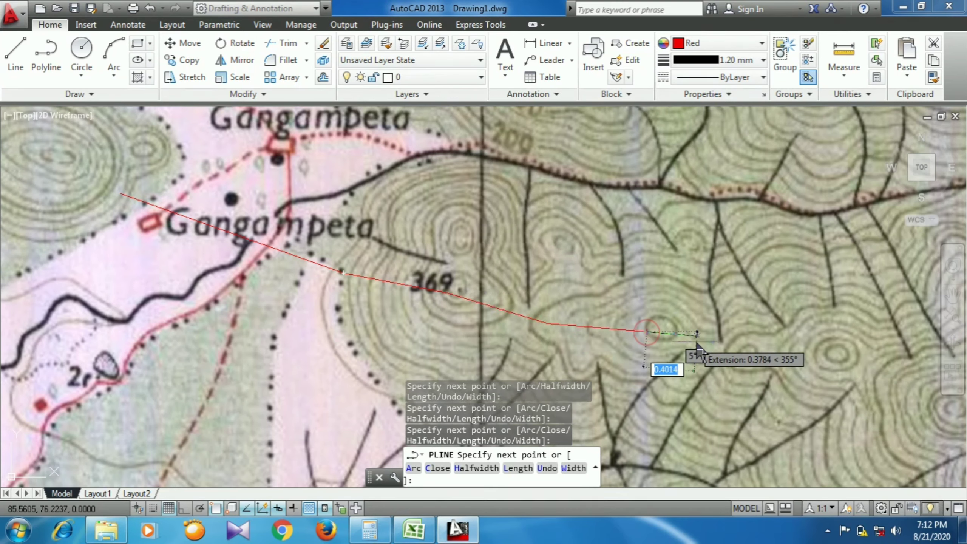
pyautogui.click(698, 335)
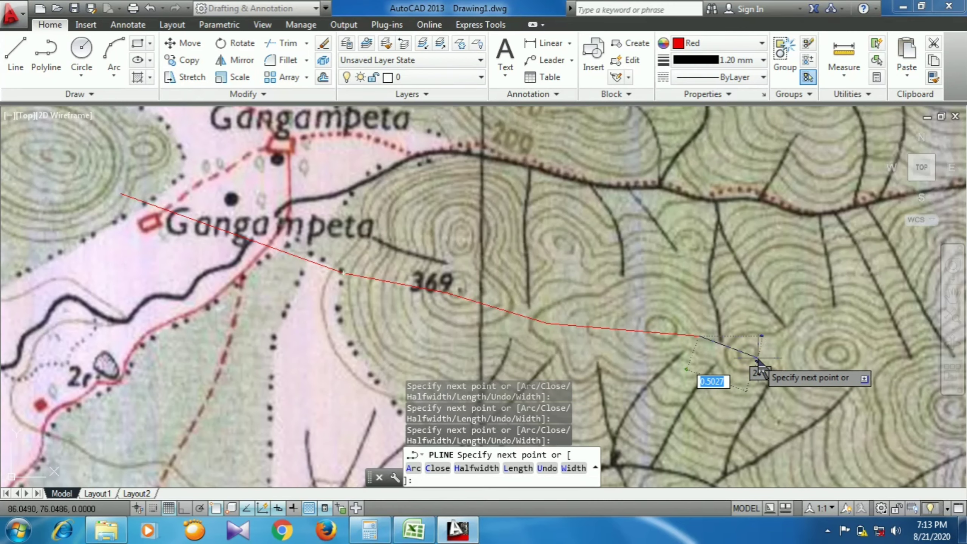
pyautogui.click(760, 356)
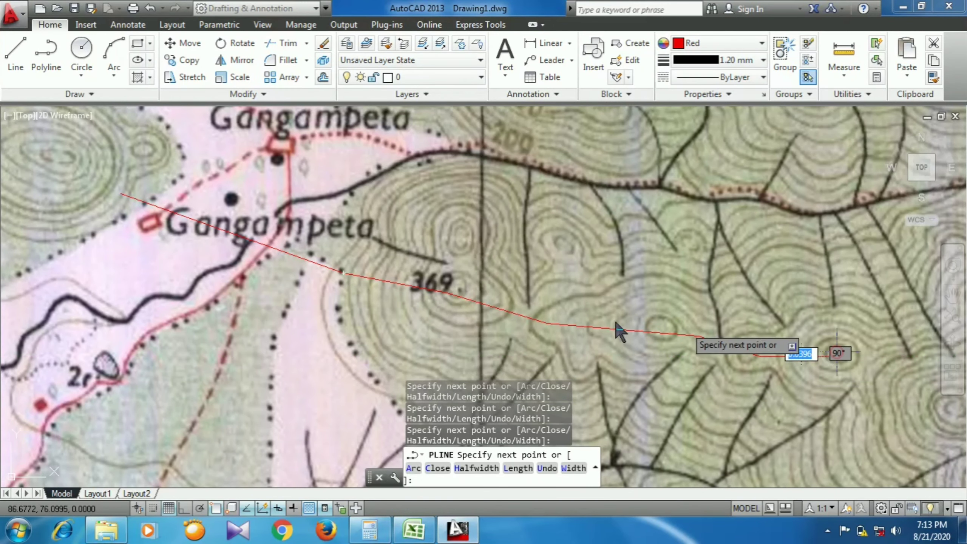
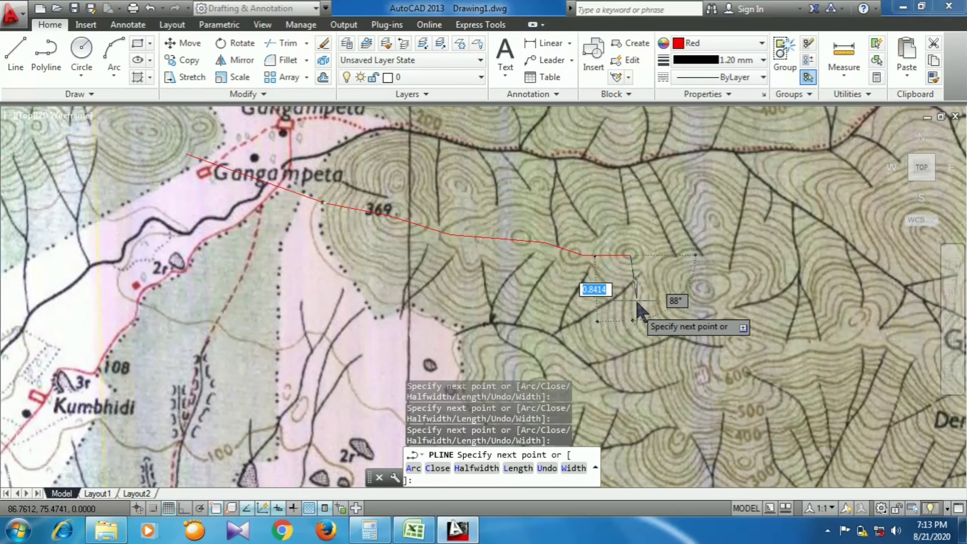
# Add boundary polyline vertices along the ridge east and southeast of the 369 hill.
pyautogui.click(705, 285)
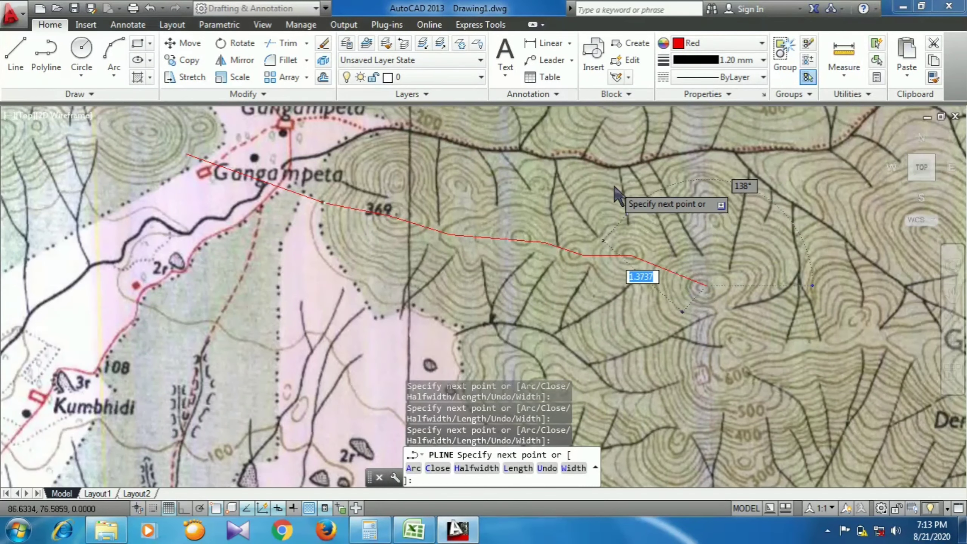
pyautogui.scroll(-3, 678, 190)
pyautogui.scroll(3, 767, 331)
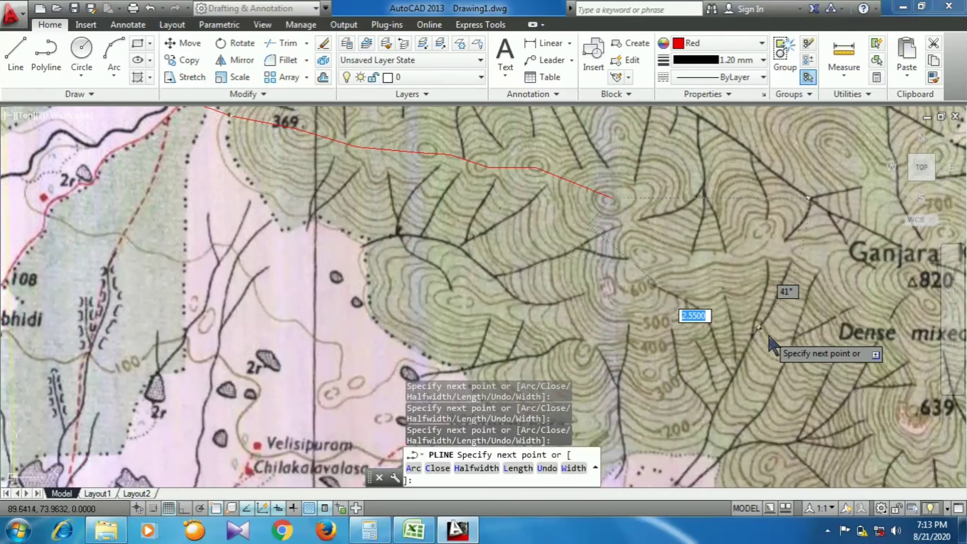
pyautogui.click(634, 246)
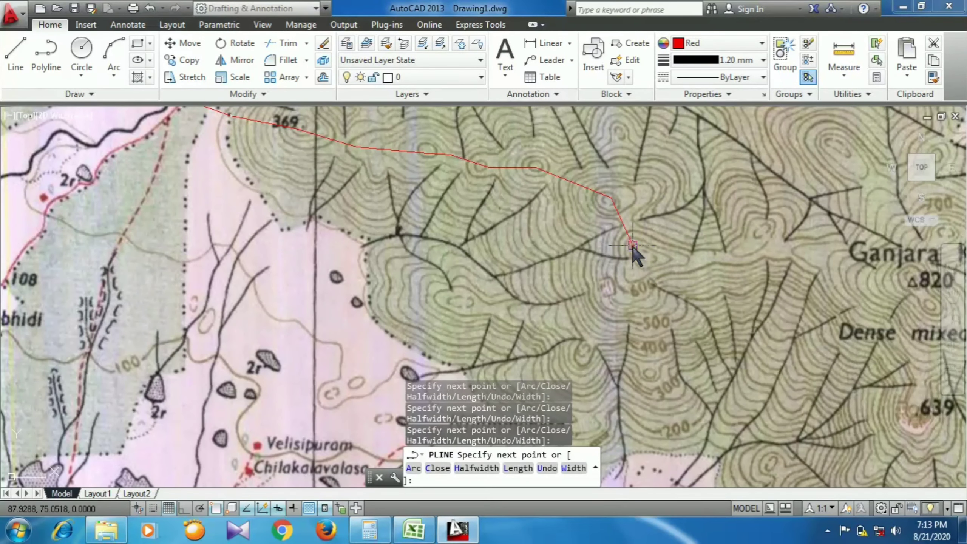
pyautogui.click(647, 263)
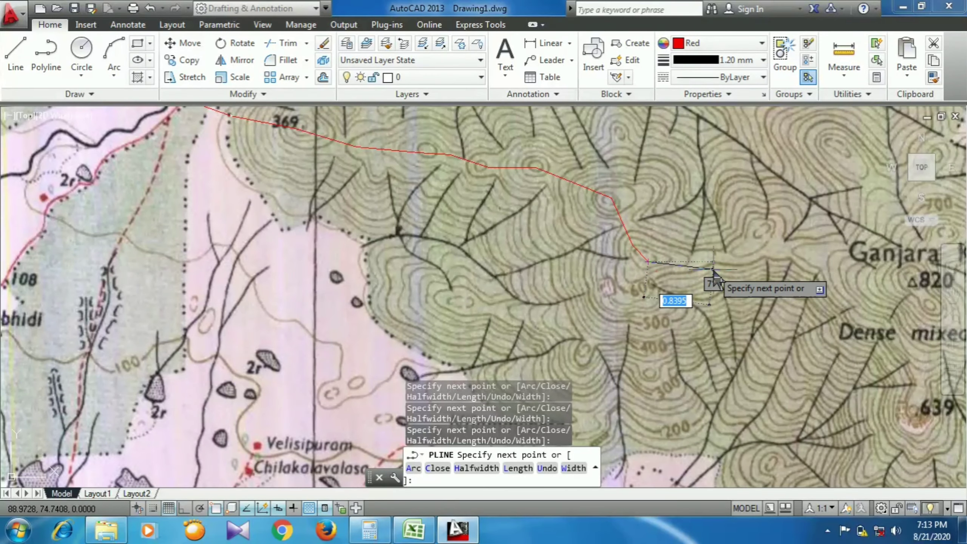
pyautogui.scroll(-2, 609, 204)
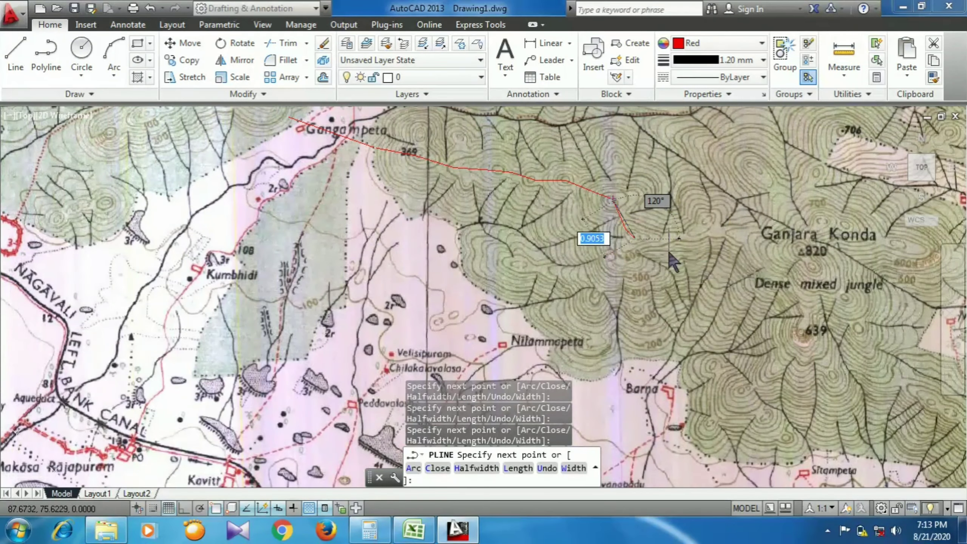
pyautogui.scroll(1, 672, 263)
pyautogui.scroll(-1, 617, 267)
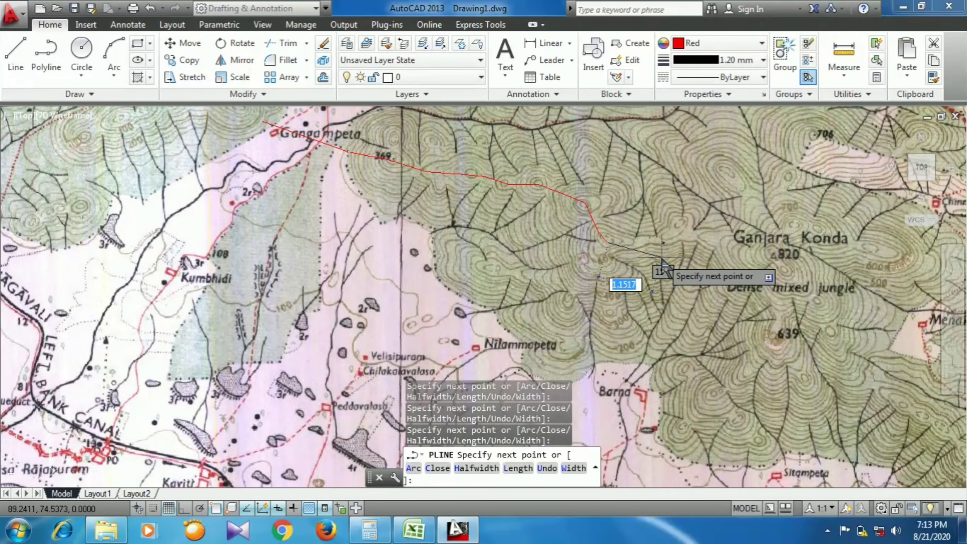
pyautogui.scroll(1, 647, 265)
pyautogui.scroll(-1, 610, 267)
pyautogui.scroll(1, 609, 267)
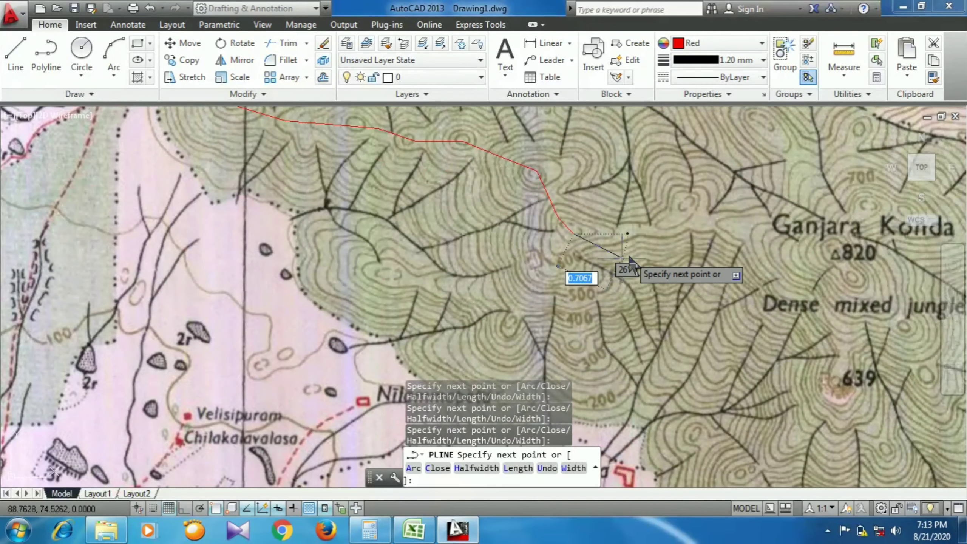
# Extend the boundary toward Ganjara Konda with vertices on the ridge crest west of it.
pyautogui.click(624, 240)
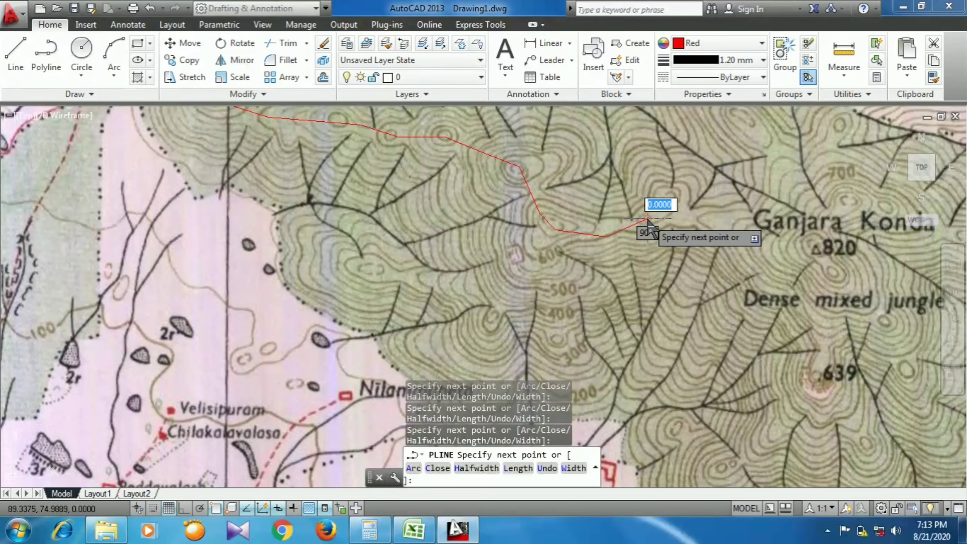
pyautogui.click(662, 200)
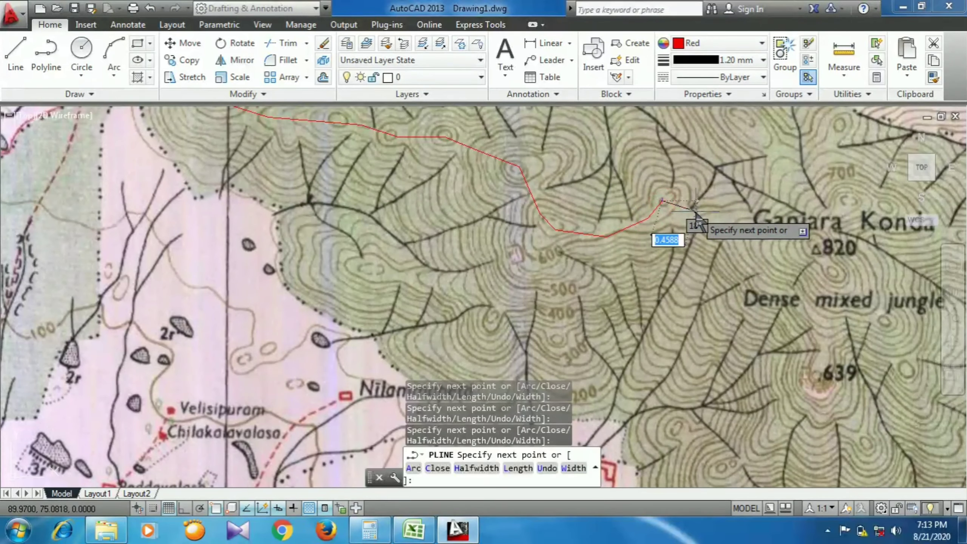
pyautogui.scroll(4, 694, 223)
pyautogui.click(656, 189)
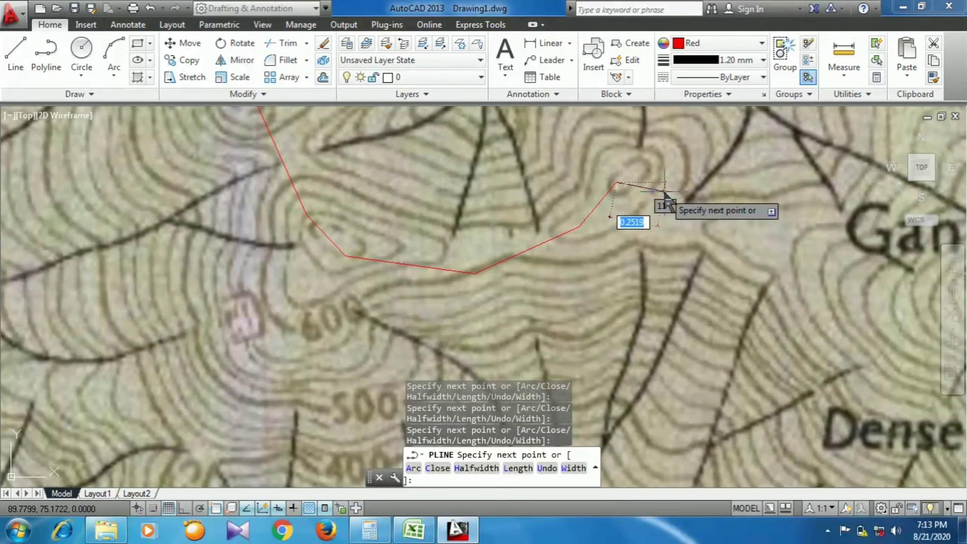
pyautogui.click(709, 213)
pyautogui.scroll(-4, 723, 243)
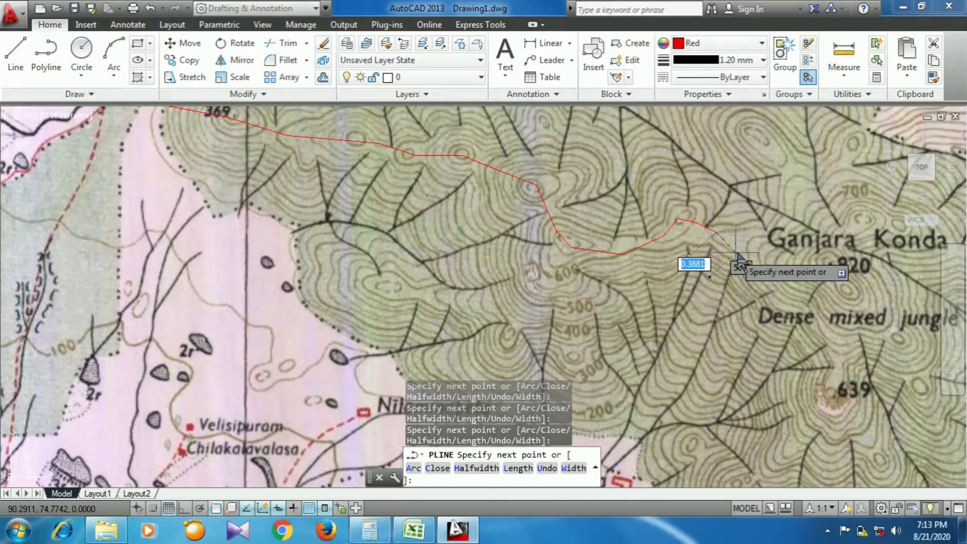
# Carry the boundary to the Ganjara Konda peak, placing a vertex beside the 820 summit.
pyautogui.click(756, 251)
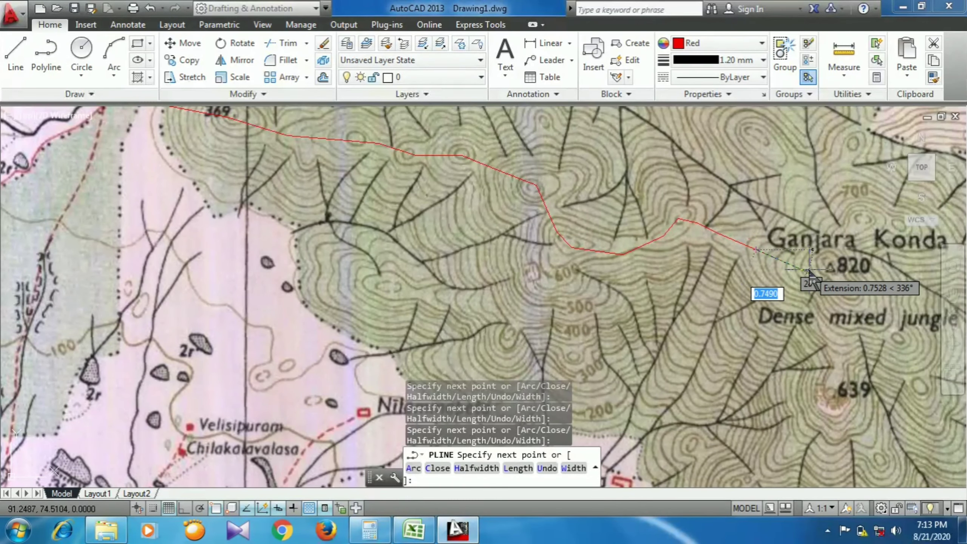
pyautogui.scroll(-3, 800, 275)
pyautogui.scroll(3, 769, 277)
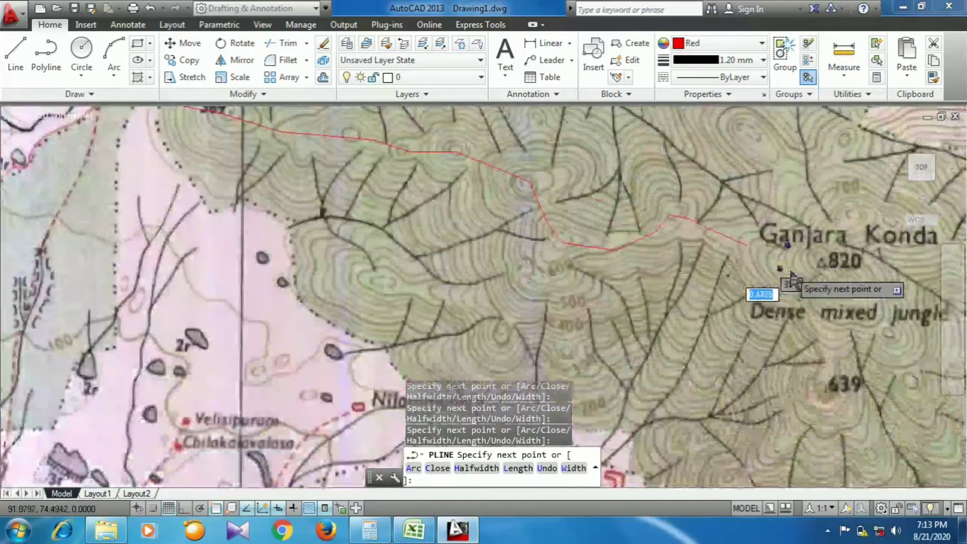
pyautogui.scroll(-3, 763, 274)
pyautogui.scroll(3, 763, 273)
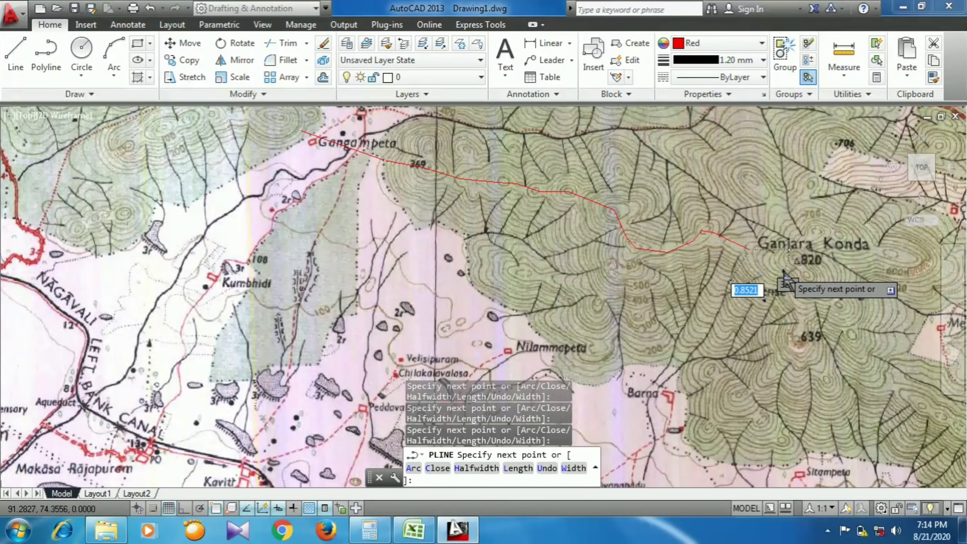
pyautogui.scroll(4, 777, 271)
pyautogui.click(772, 253)
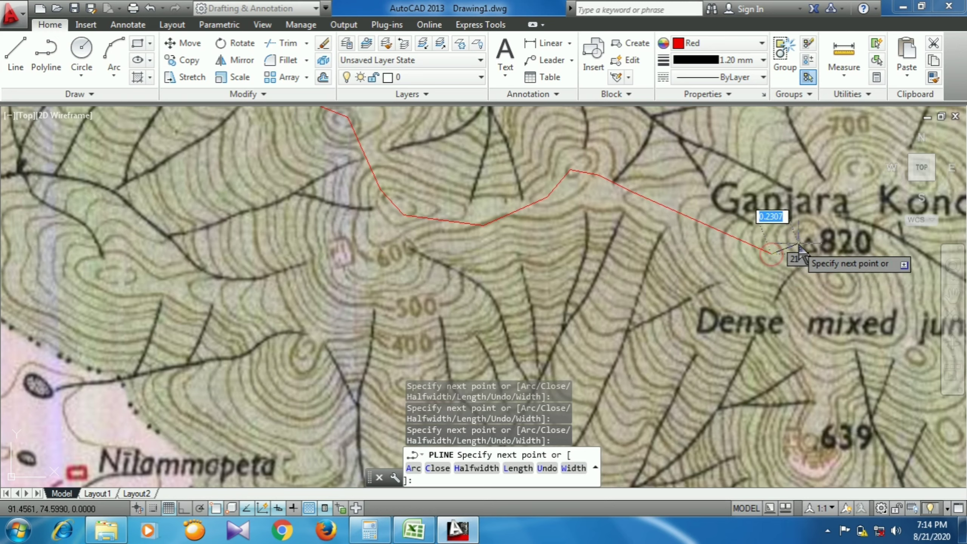
pyautogui.scroll(-2, 793, 263)
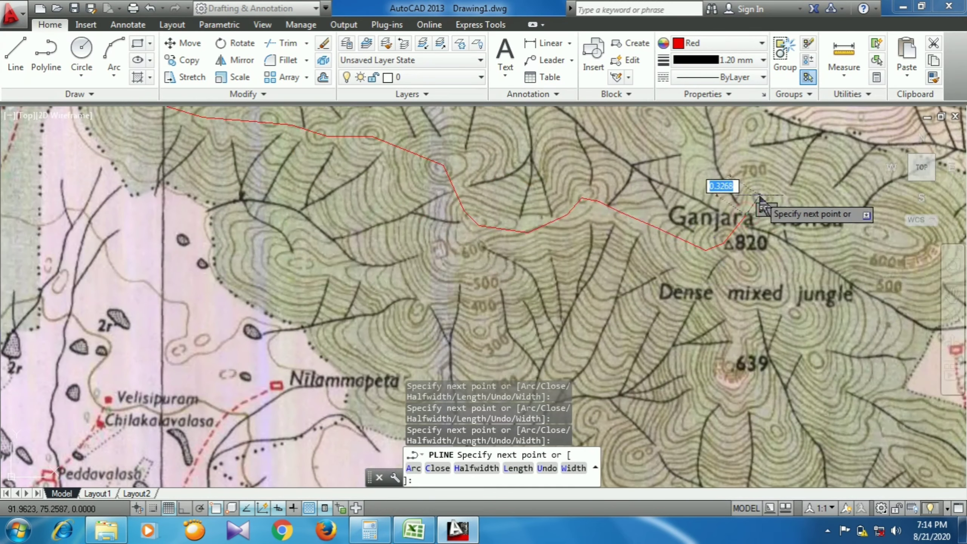
pyautogui.scroll(-1, 750, 177)
pyautogui.scroll(-1, 735, 204)
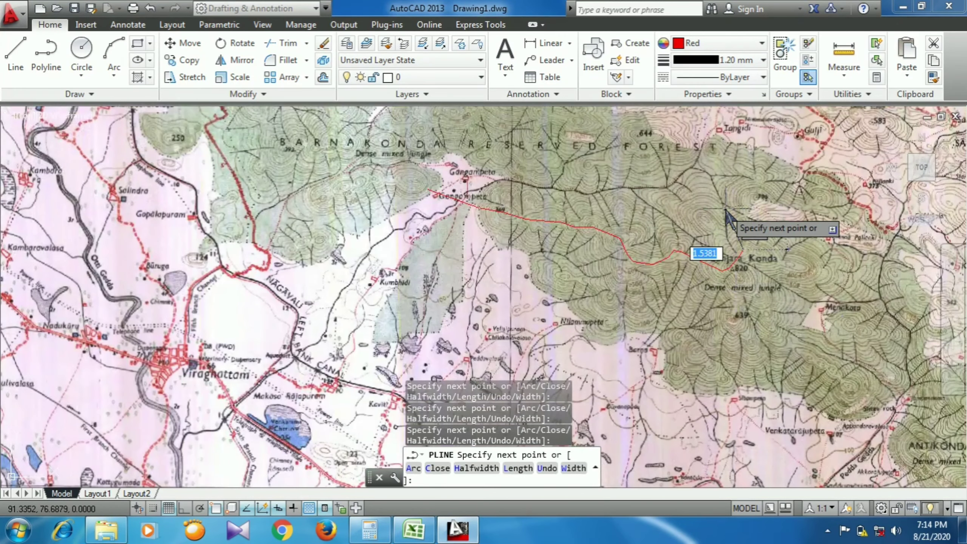
pyautogui.scroll(2, 770, 252)
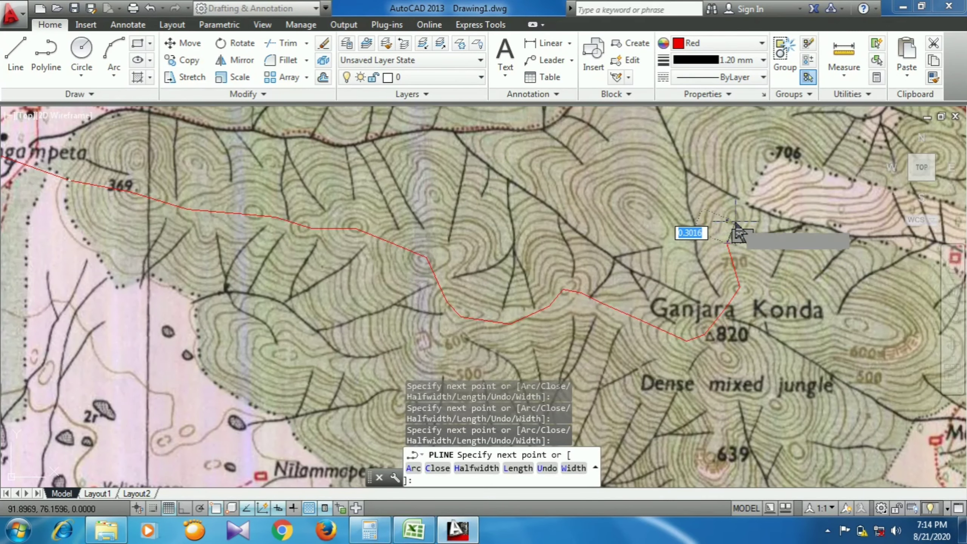
# Extend the boundary north of Ganjara Konda up to the 706 summit.
pyautogui.scroll(3, 728, 223)
pyautogui.click(723, 210)
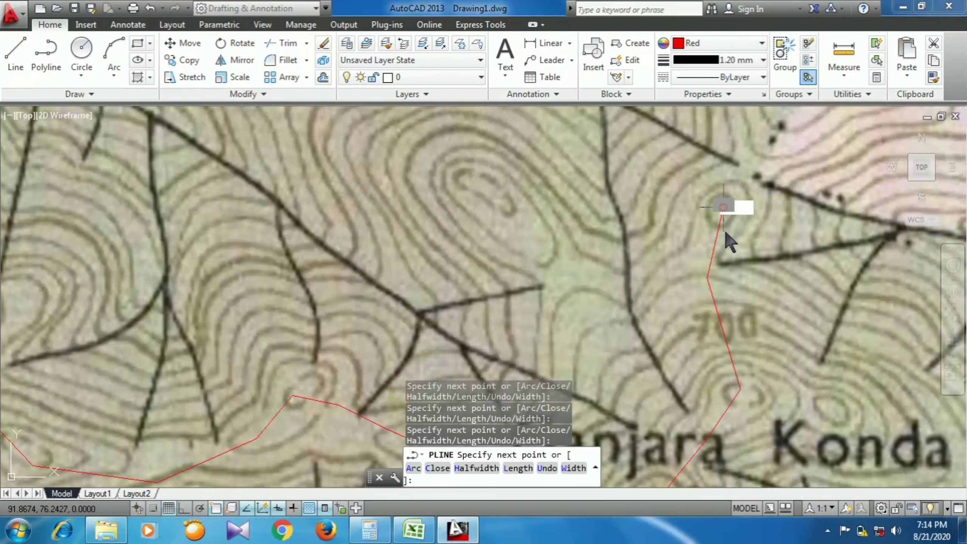
pyautogui.scroll(-2, 721, 333)
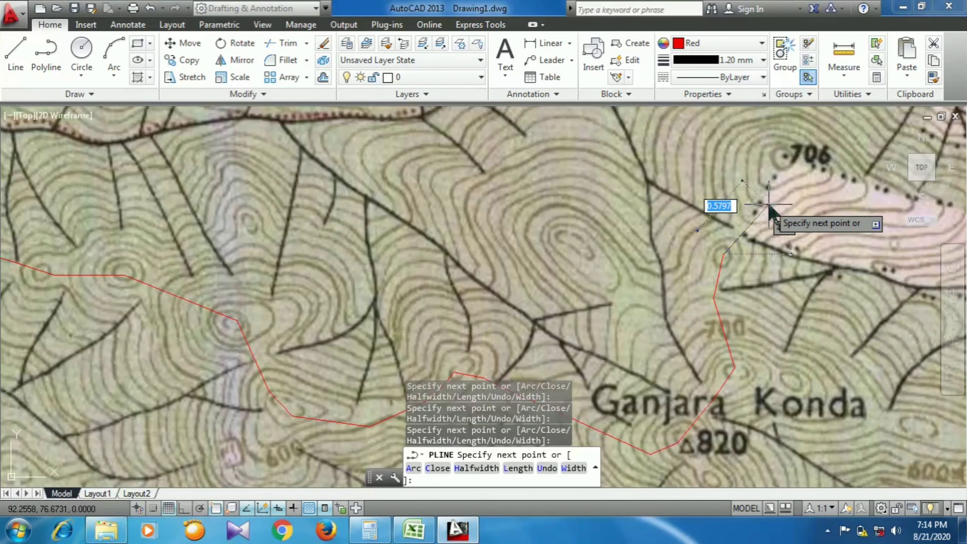
pyautogui.click(777, 172)
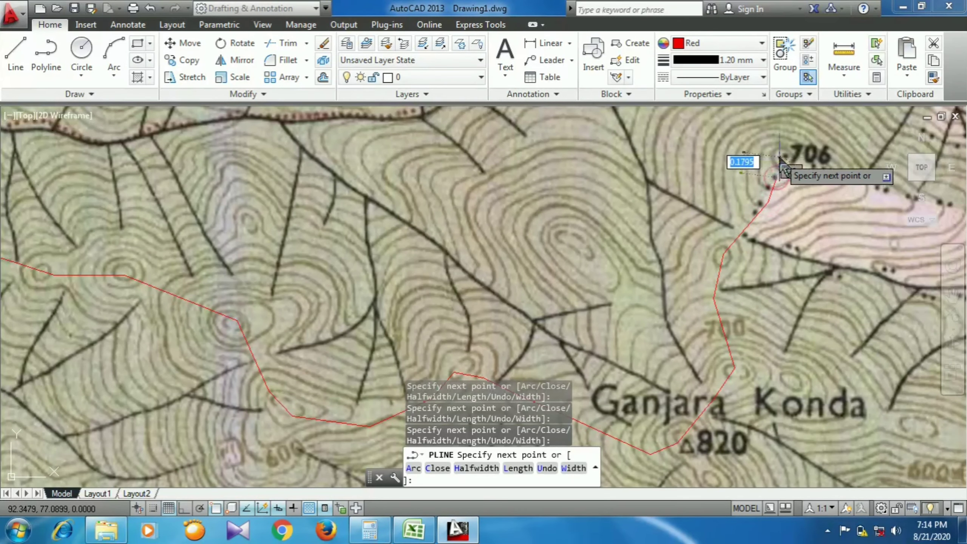
pyautogui.scroll(-3, 735, 383)
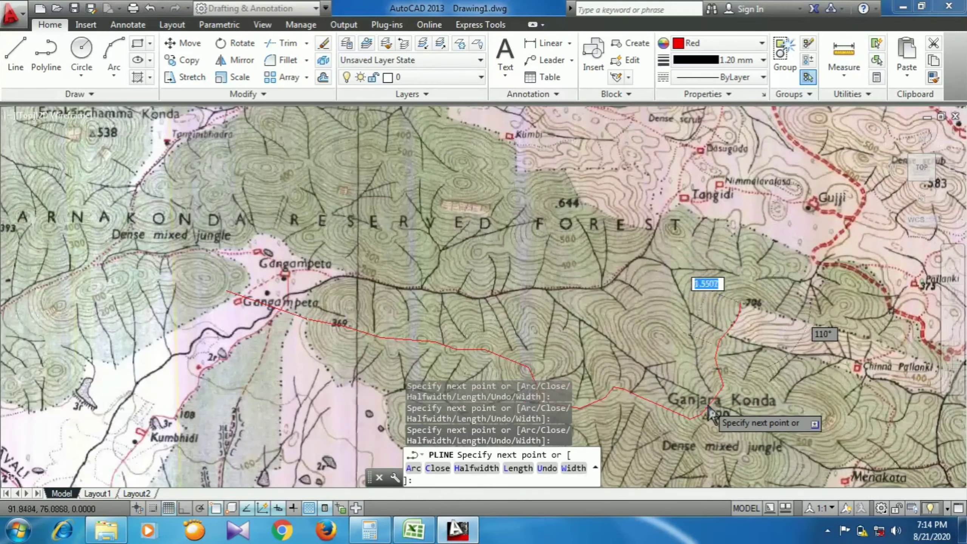
pyautogui.scroll(-2, 723, 343)
pyautogui.scroll(2, 736, 360)
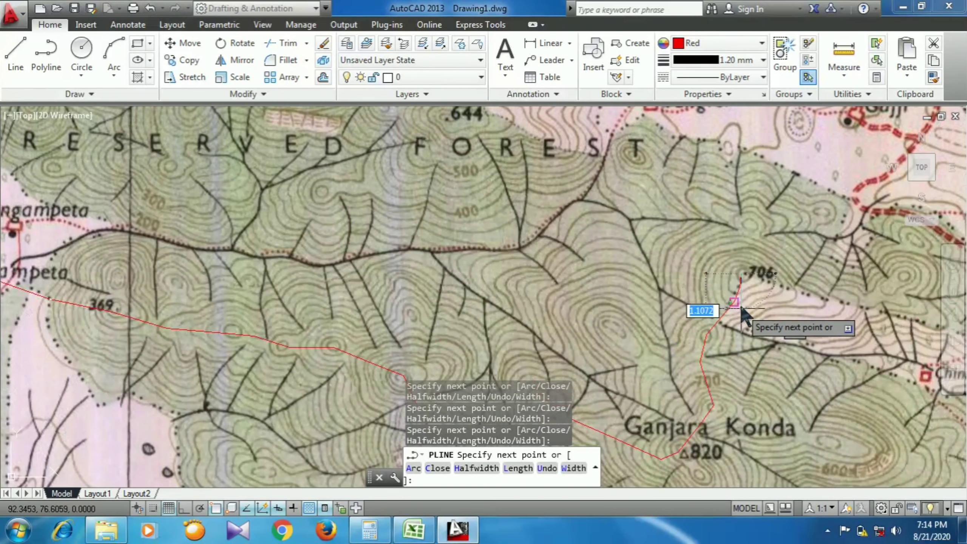
# Run the boundary north and northwest from 706 to the end of the FOREST label.
pyautogui.click(752, 255)
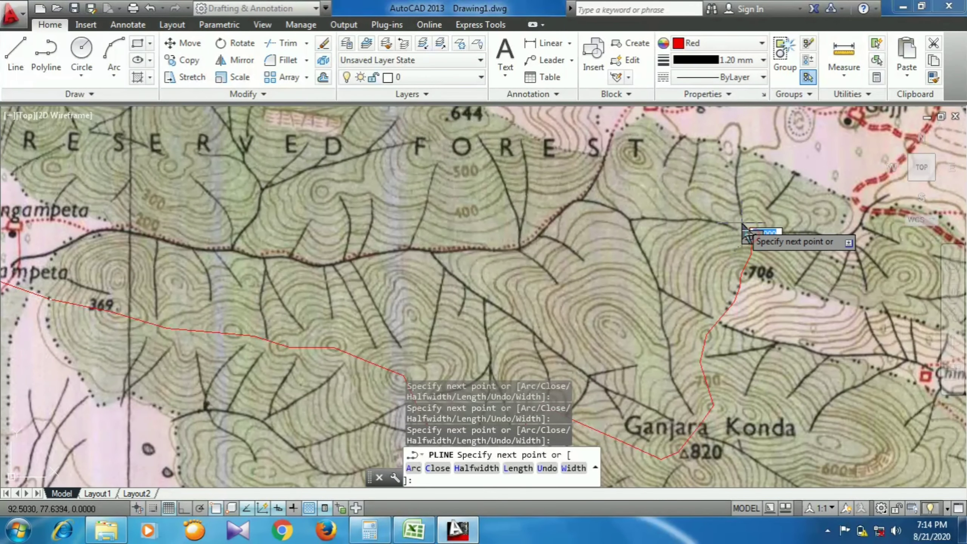
pyautogui.click(727, 217)
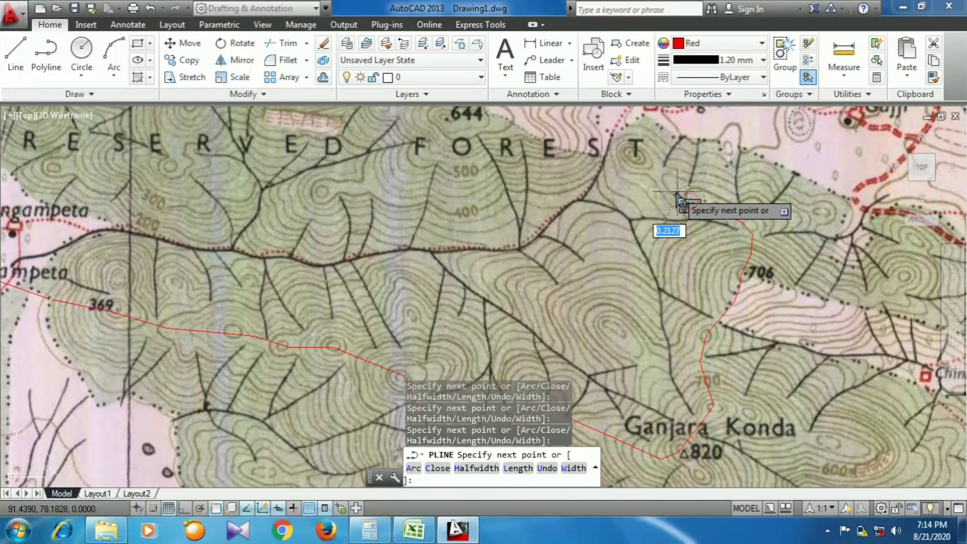
pyautogui.click(690, 200)
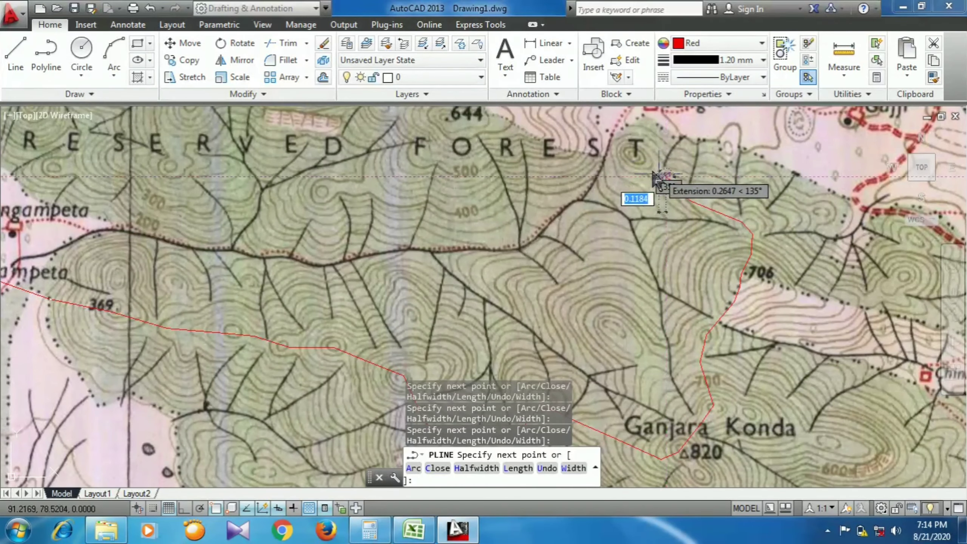
pyautogui.click(639, 154)
pyautogui.scroll(-2, 598, 299)
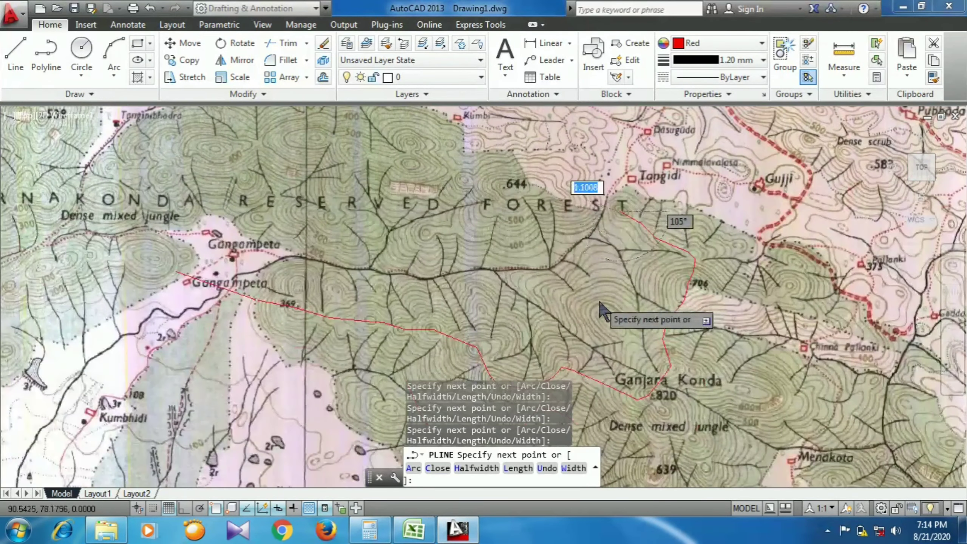
pyautogui.scroll(2, 596, 216)
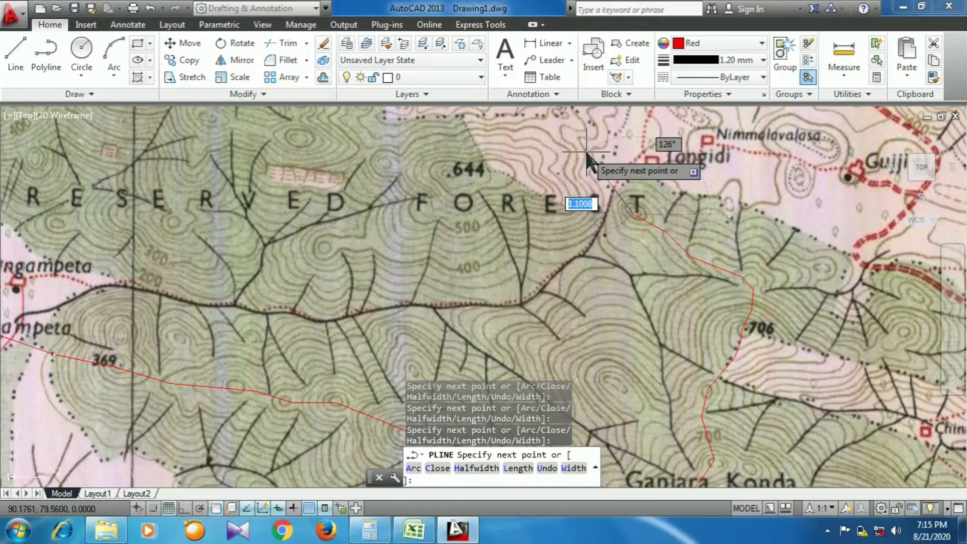
# Continue the boundary west past Tangidi, just east and then west of 644.
pyautogui.click(615, 182)
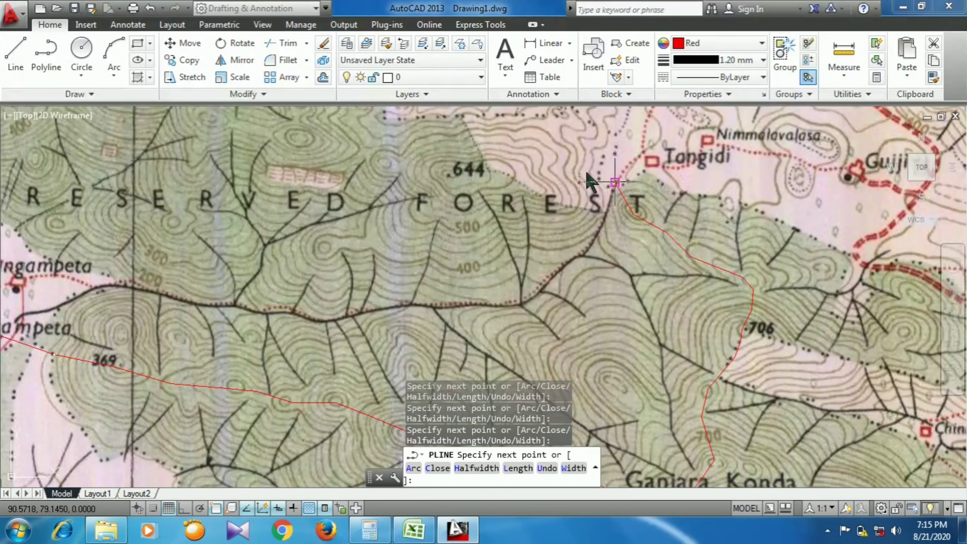
pyautogui.click(580, 170)
pyautogui.click(539, 170)
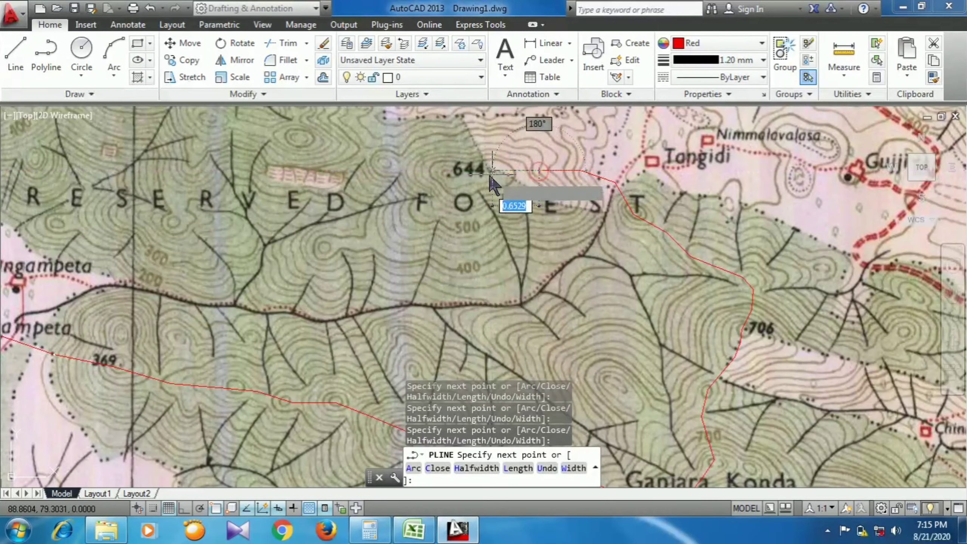
pyautogui.click(452, 169)
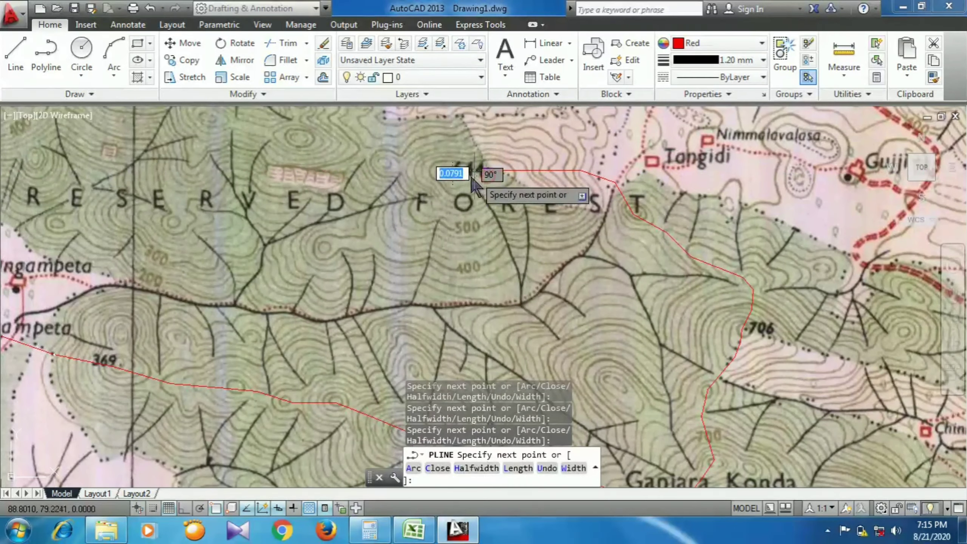
pyautogui.moveTo(377, 187); pyautogui.dragTo(474, 230, button='middle')
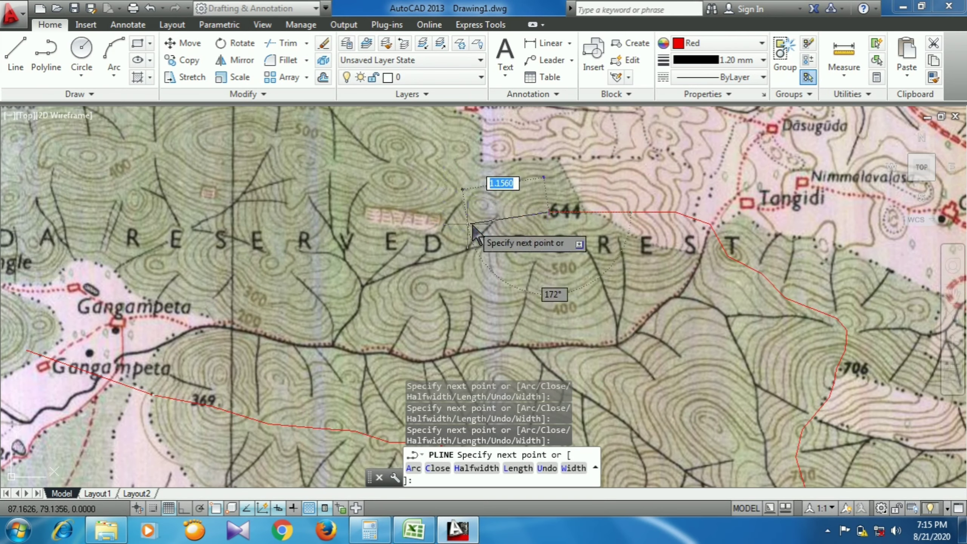
pyautogui.scroll(2, 489, 215)
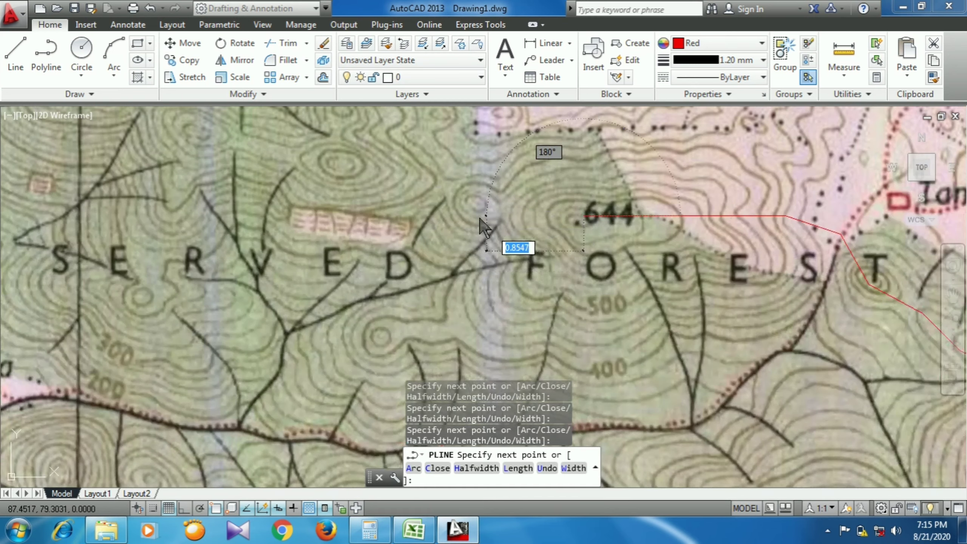
# Add ridge vertices west of 644, above the rectangular building marks.
pyautogui.click(434, 189)
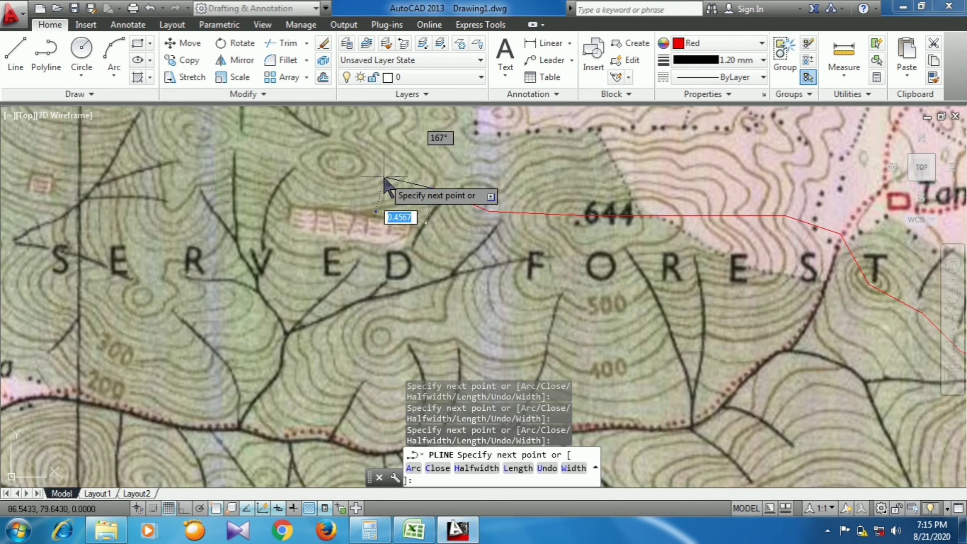
pyautogui.click(335, 166)
pyautogui.scroll(-2, 462, 280)
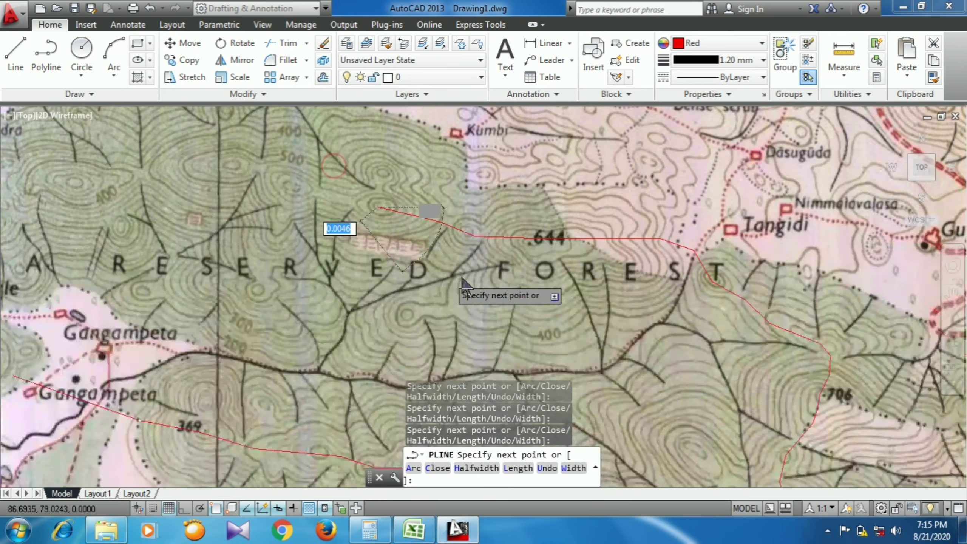
pyautogui.scroll(-2, 462, 282)
pyautogui.scroll(2, 356, 263)
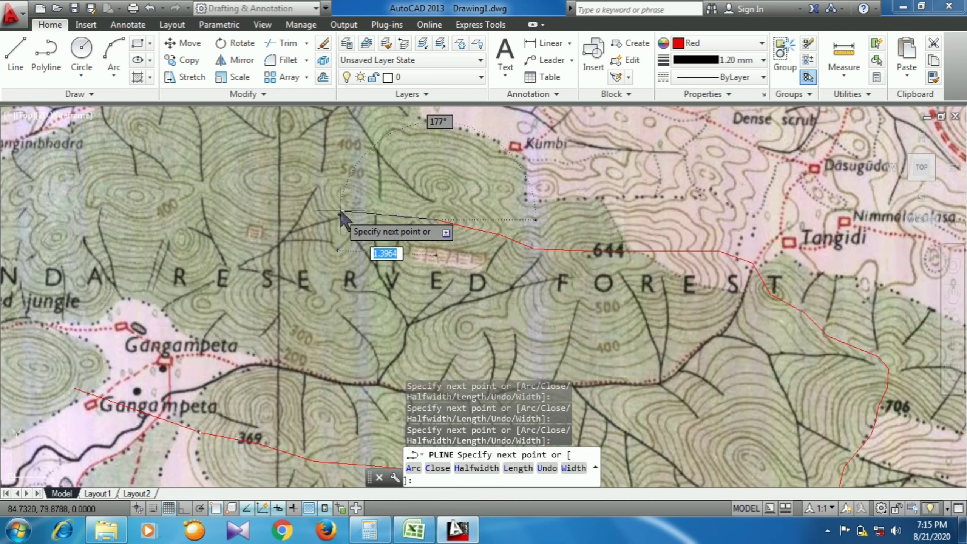
pyautogui.click(347, 200)
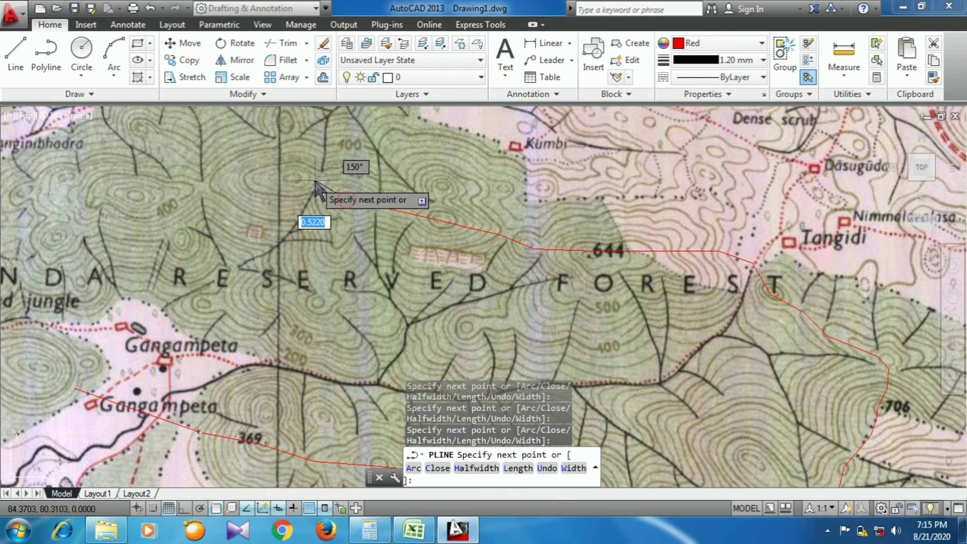
pyautogui.scroll(-1, 233, 207)
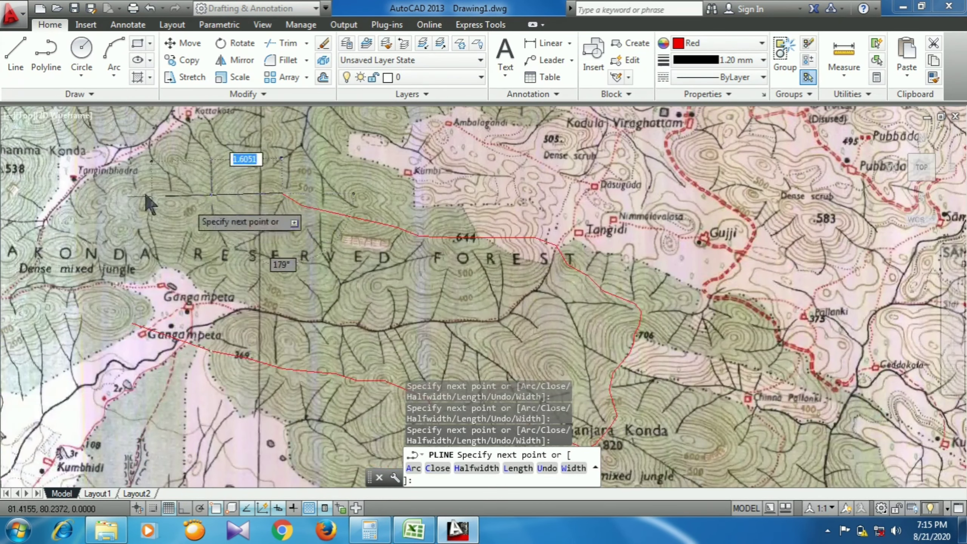
pyautogui.scroll(4, 92, 192)
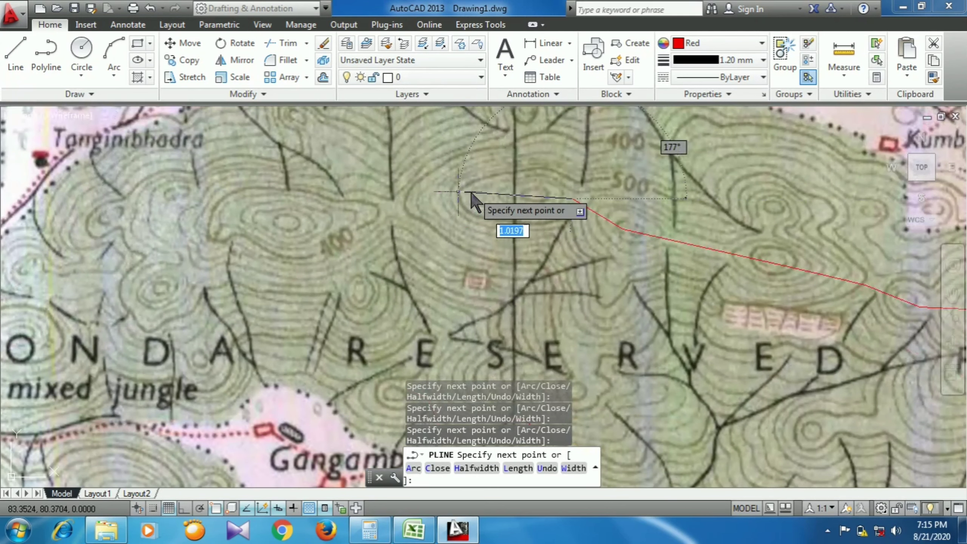
# Route the boundary past Tanginibhadra, then south to Gangampeta near its start point.
pyautogui.click(420, 199)
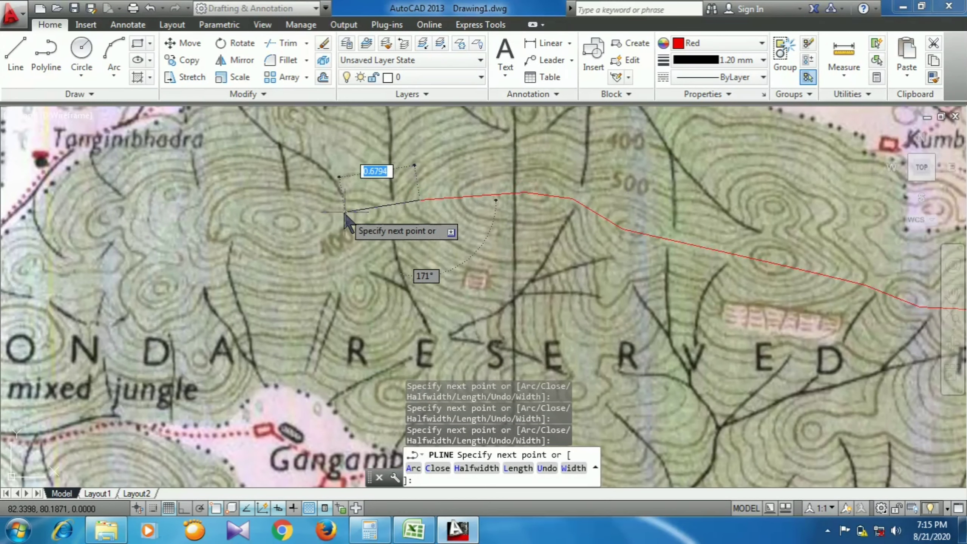
pyautogui.scroll(-2, 345, 214)
pyautogui.moveTo(345, 214); pyautogui.dragTo(515, 127, button='middle')
pyautogui.click(451, 135)
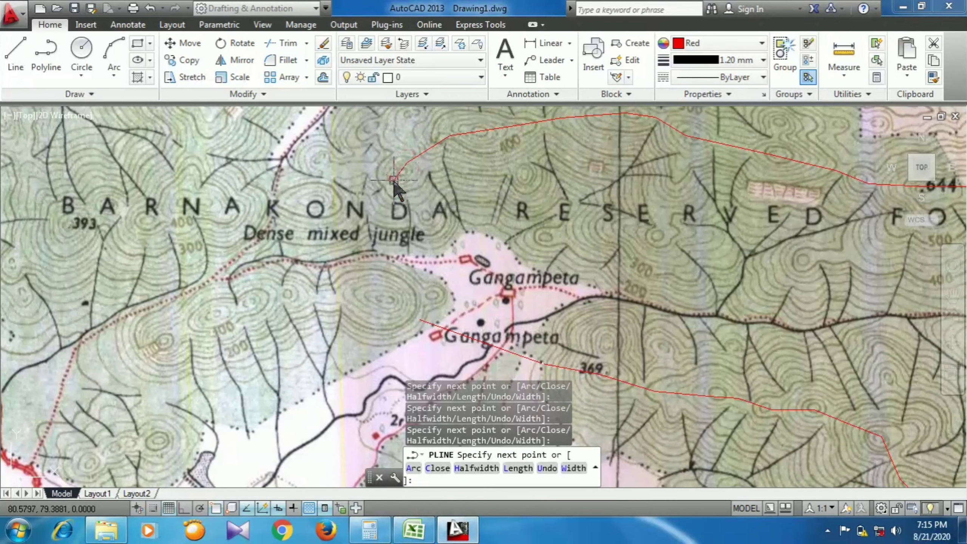
pyautogui.click(379, 230)
pyautogui.click(379, 274)
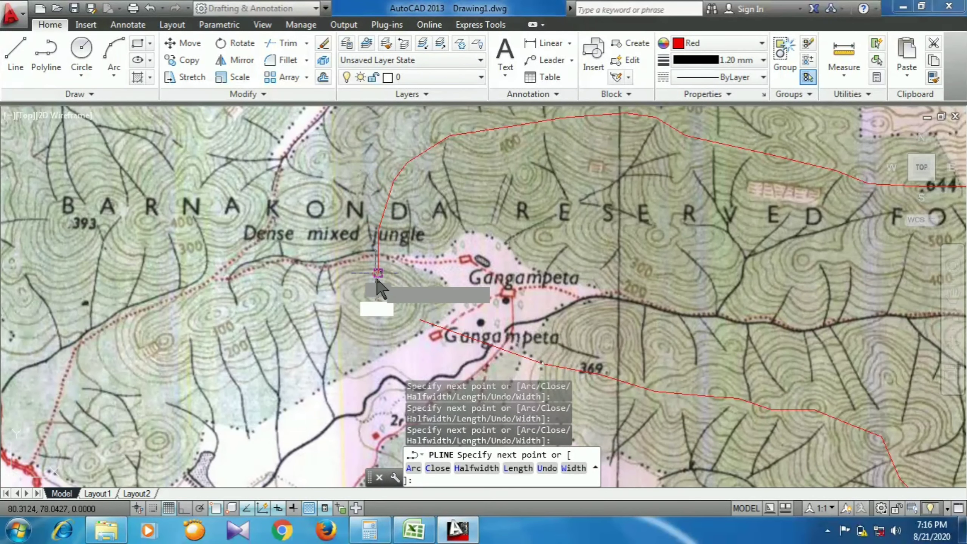
pyautogui.click(395, 309)
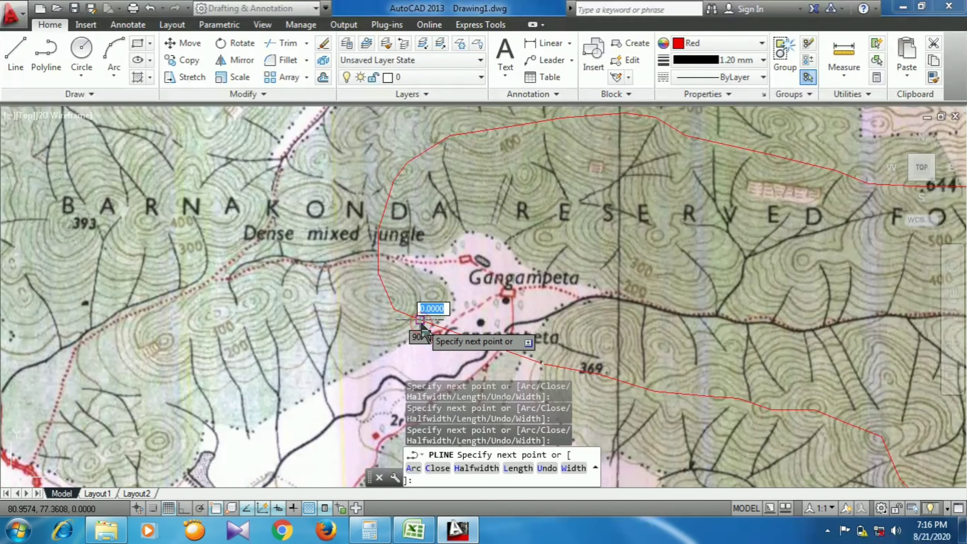
# Finish the red boundary polyline and zoom out to review the whole loop.
pyautogui.press('Return')
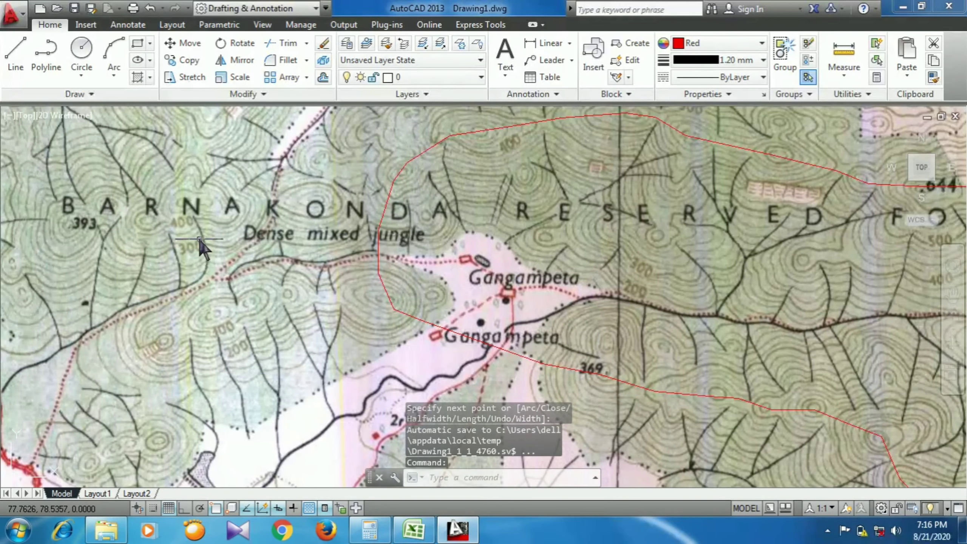
pyautogui.scroll(-4, 199, 239)
pyautogui.scroll(2, 365, 320)
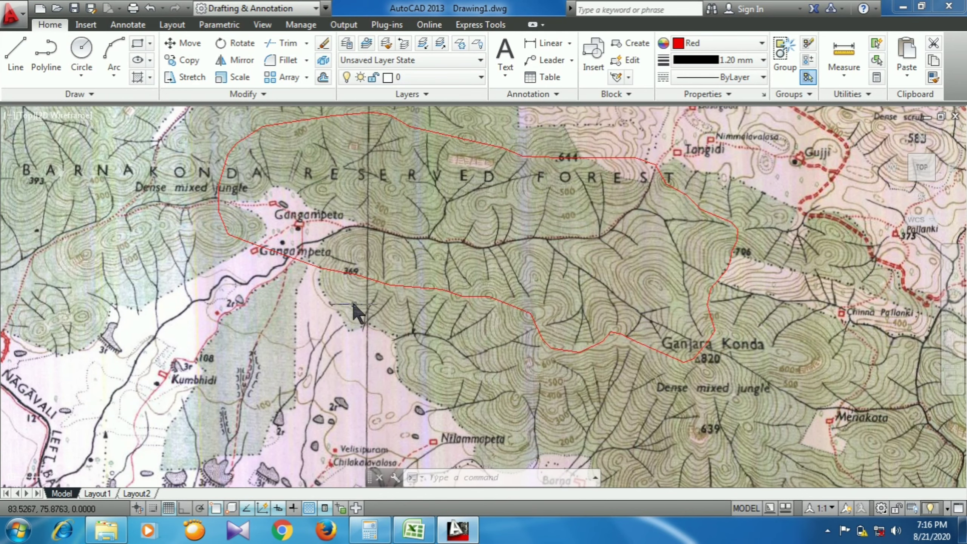
pyautogui.scroll(-1, 352, 308)
pyautogui.scroll(1, 375, 280)
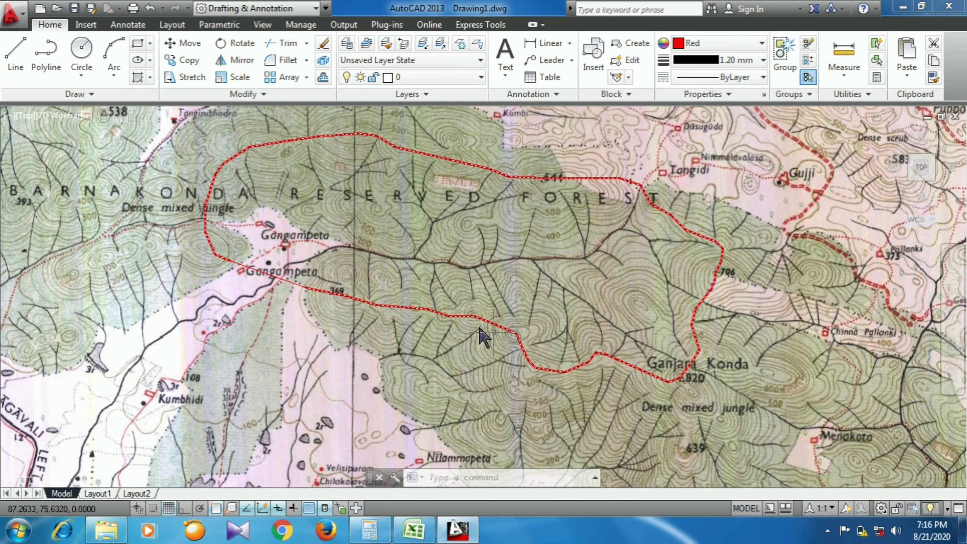
# Center the boundary on screen and enter the AREA command.
pyautogui.scroll(2, 232, 280)
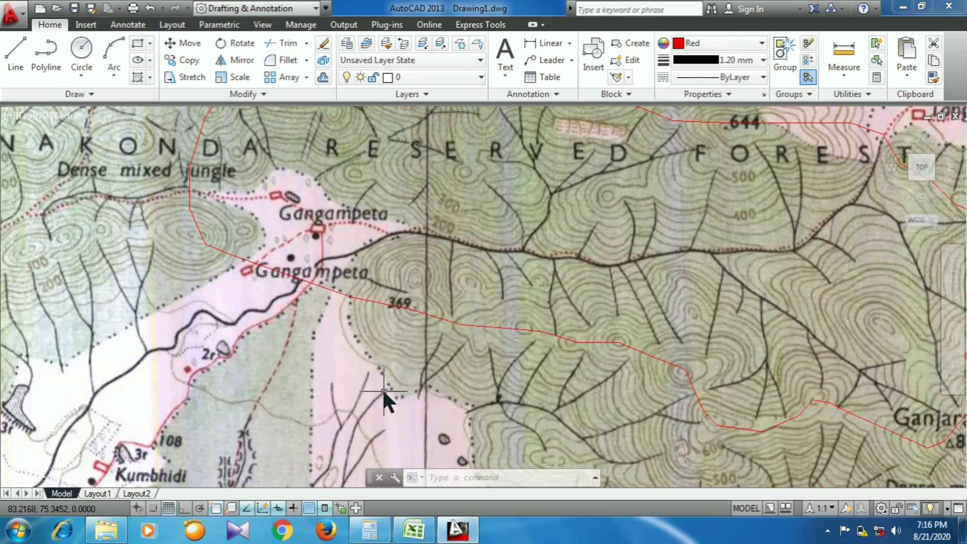
pyautogui.scroll(-2, 378, 387)
pyautogui.moveTo(331, 332); pyautogui.dragTo(292, 325, button='middle')
pyautogui.write('area')
# Measure the red polyline by Object (area 42.9216, length 28.4789) and bring up Calculator.
pyautogui.press('Return')
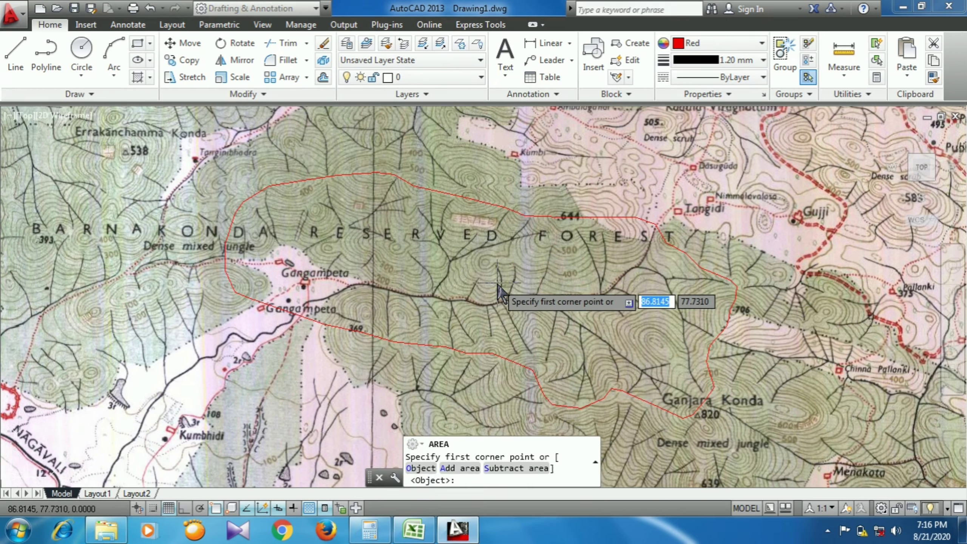
pyautogui.click(421, 468)
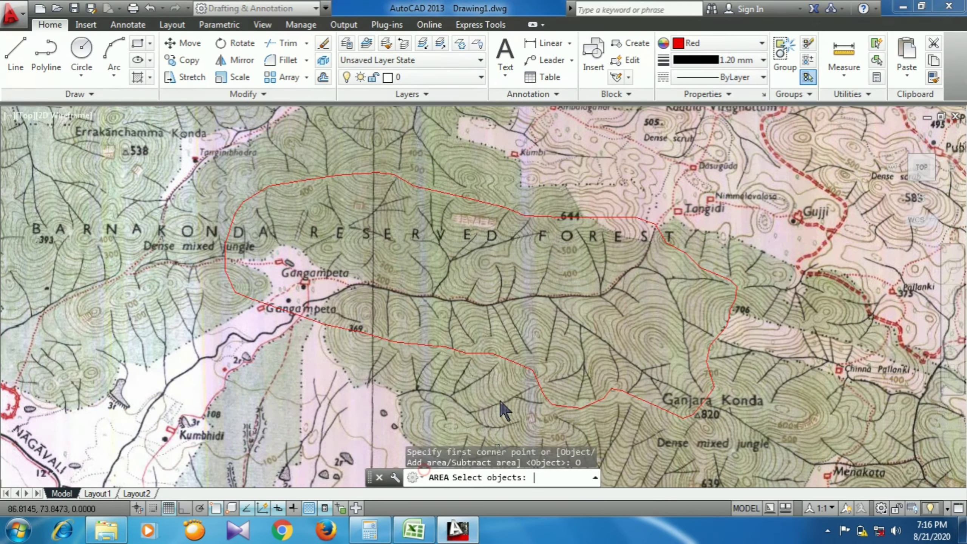
pyautogui.click(480, 355)
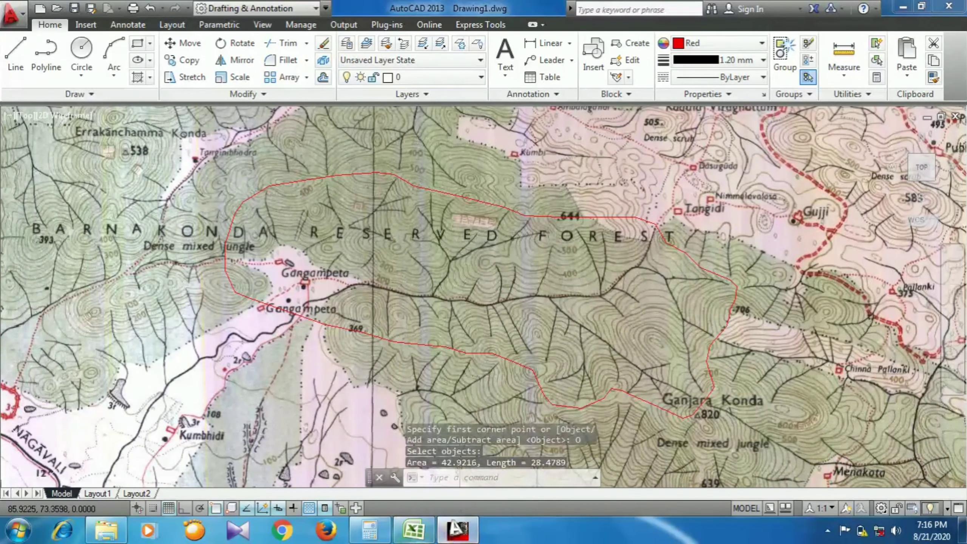
pyautogui.click(375, 530)
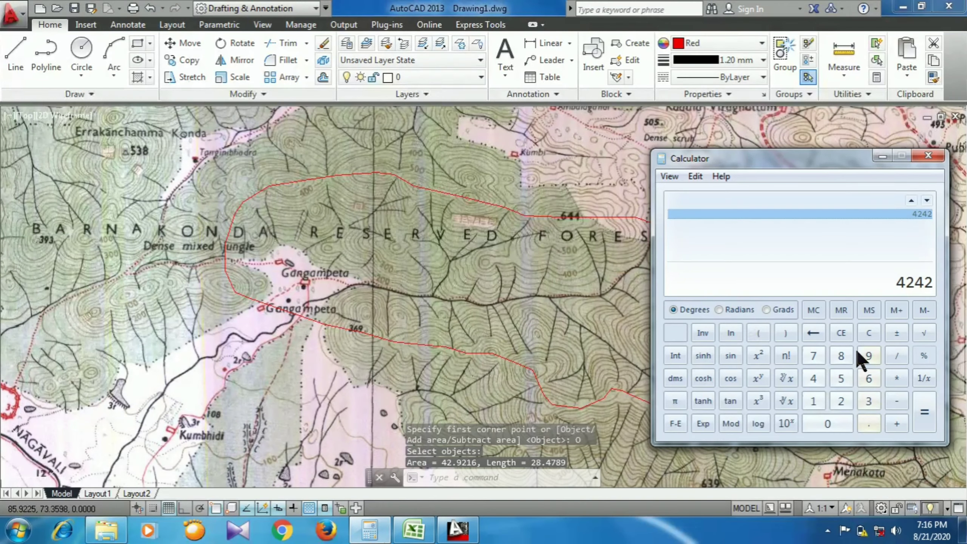
# Clear Calculator, enter 42.92, and bring up the Excel map scale sheet.
pyautogui.click(872, 334)
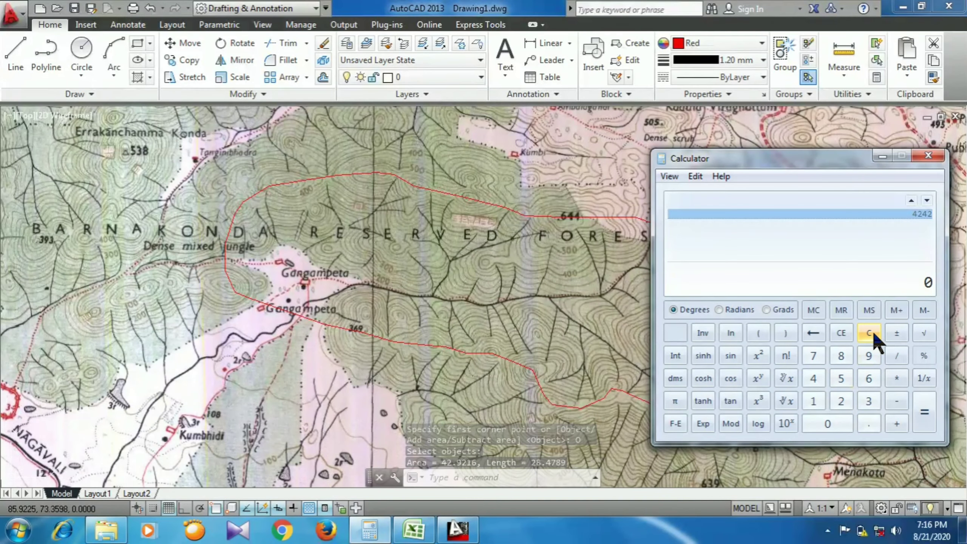
pyautogui.write('42.92')
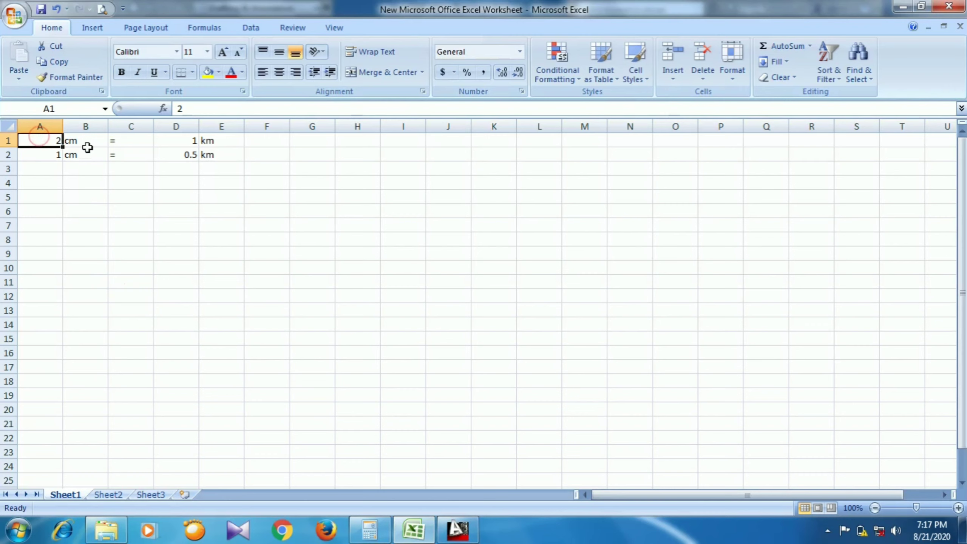
pyautogui.click(89, 141)
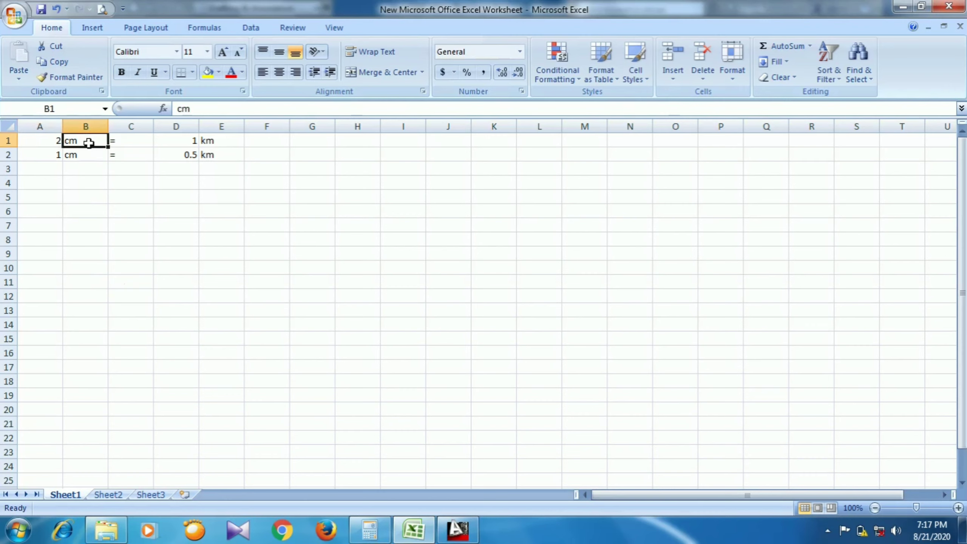
# Check the scale cells A1–E2: 2 cm = 1 km and 1 cm = 0.5 km.
pyautogui.click(54, 140)
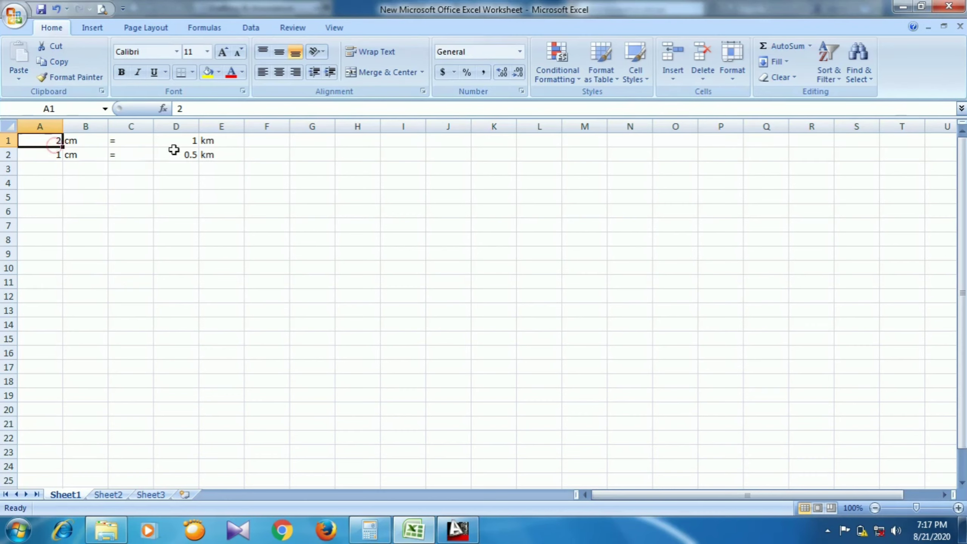
pyautogui.click(191, 140)
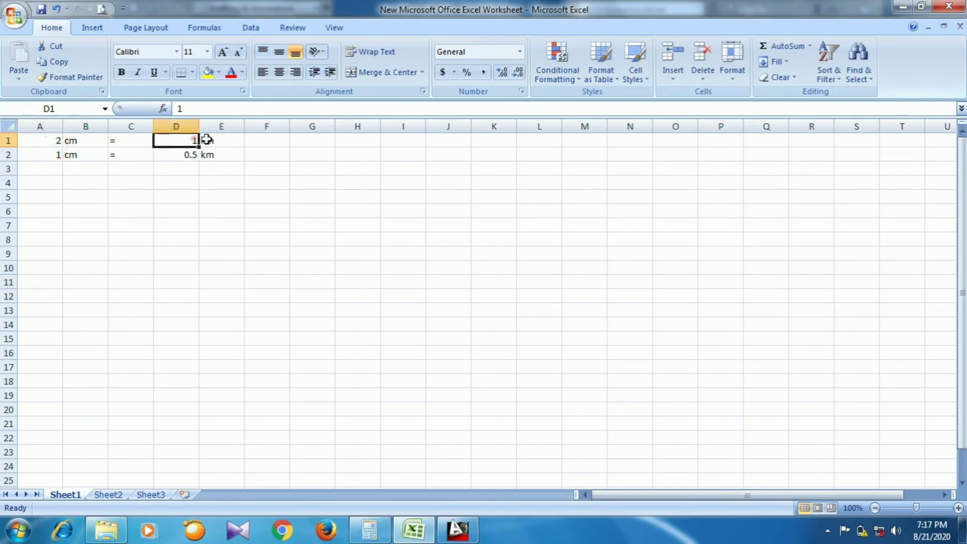
pyautogui.click(32, 152)
pyautogui.click(92, 154)
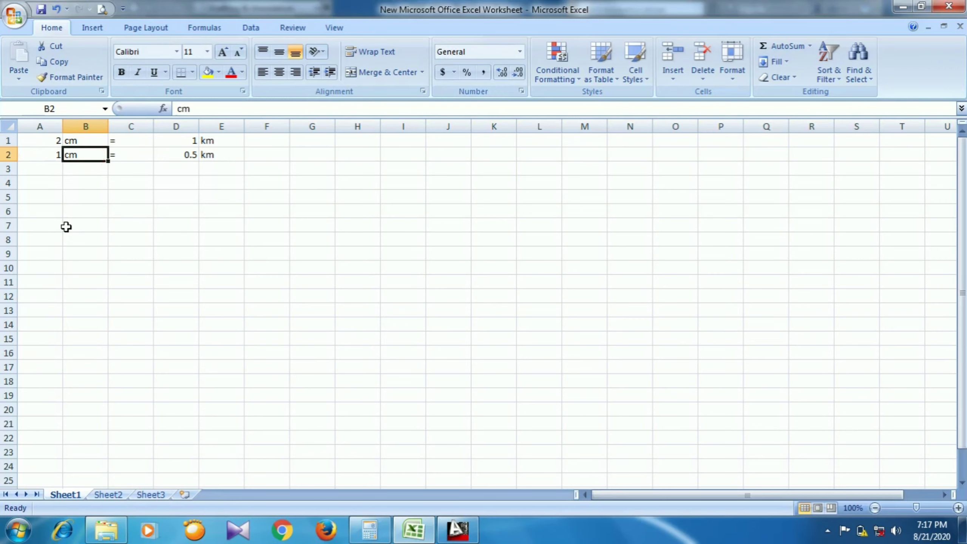
pyautogui.click(214, 154)
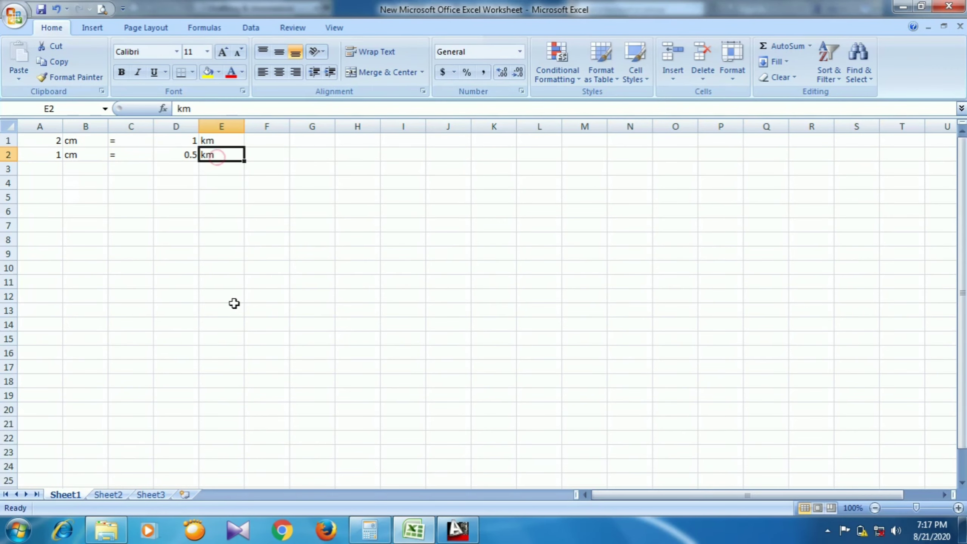
# Compute 42.92 × 0.5 × 0.5 in Calculator, giving a basin area of 10.73 km².
pyautogui.hotkey('alt', 'Tab')
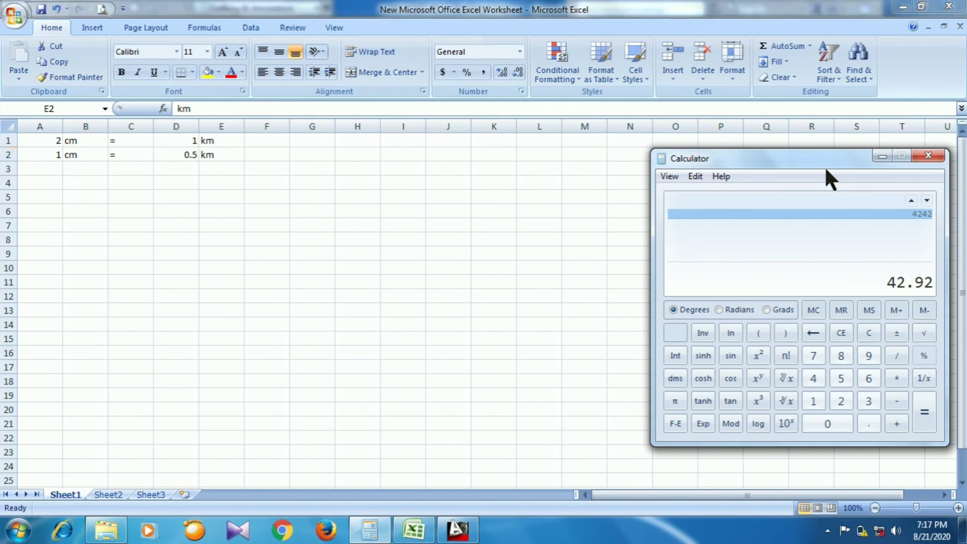
pyautogui.moveTo(829, 164); pyautogui.dragTo(643, 167)
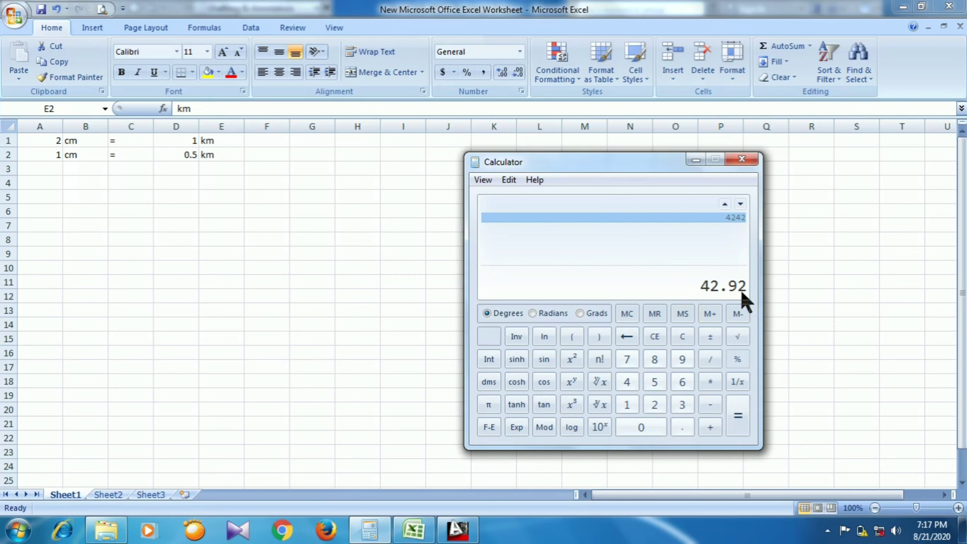
pyautogui.click(710, 381)
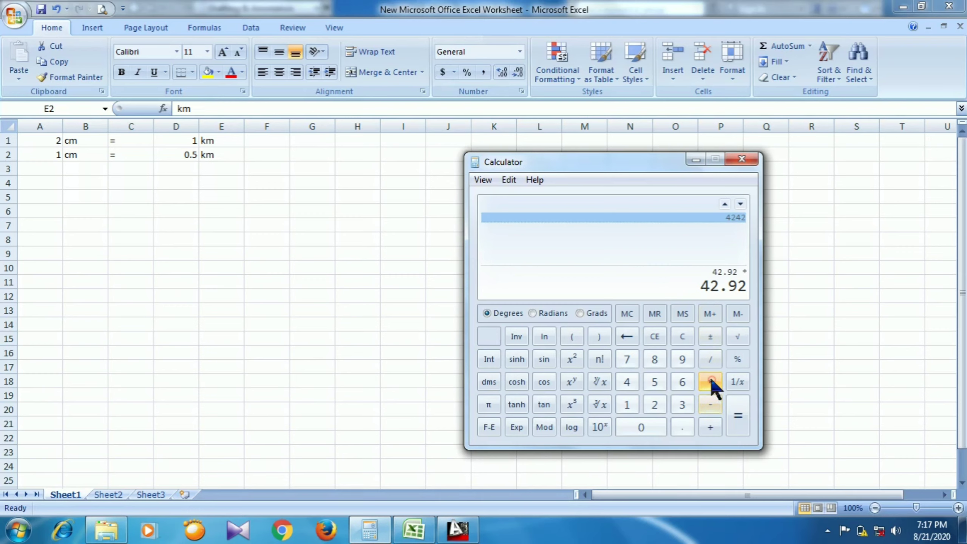
pyautogui.click(682, 427)
pyautogui.write('5')
pyautogui.press('*')
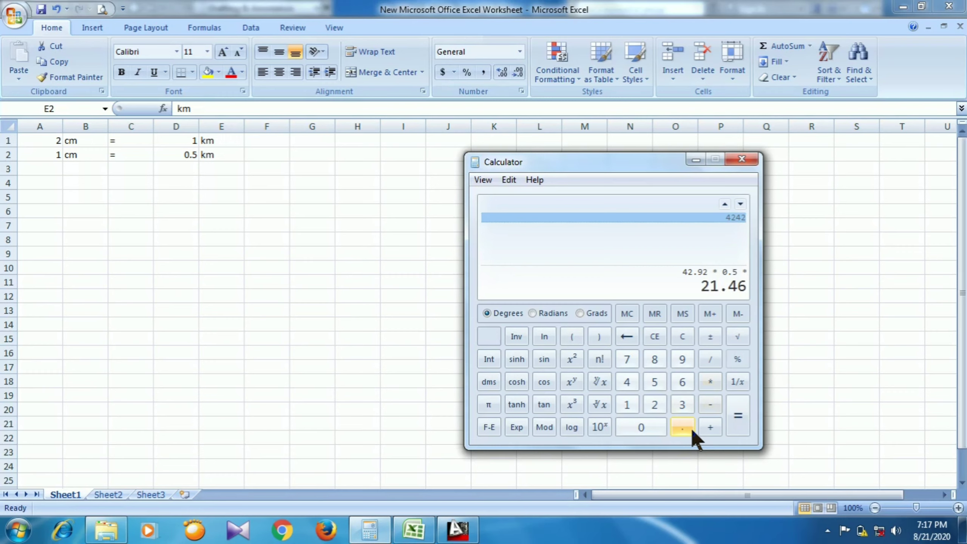
pyautogui.click(682, 427)
pyautogui.write('5')
pyautogui.press('Return')
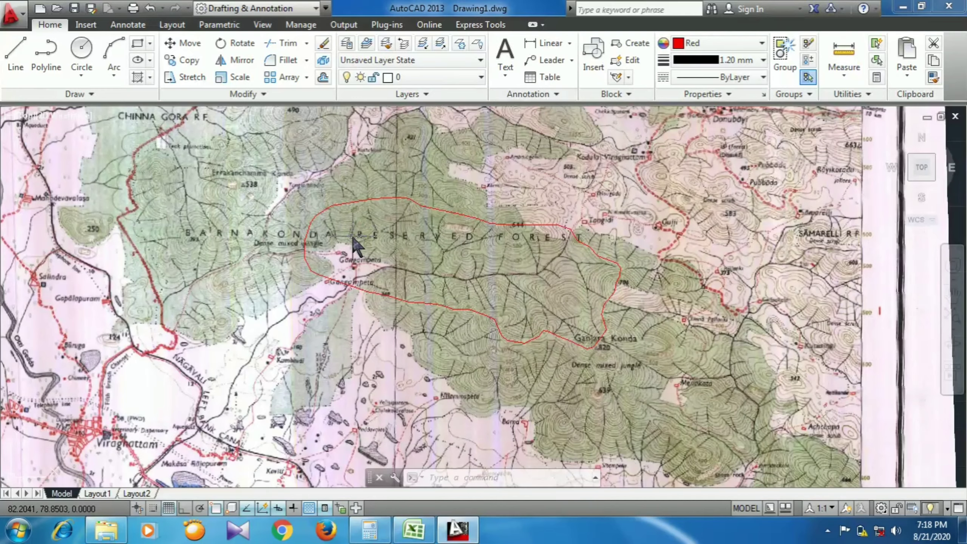
pyautogui.scroll(2, 354, 246)
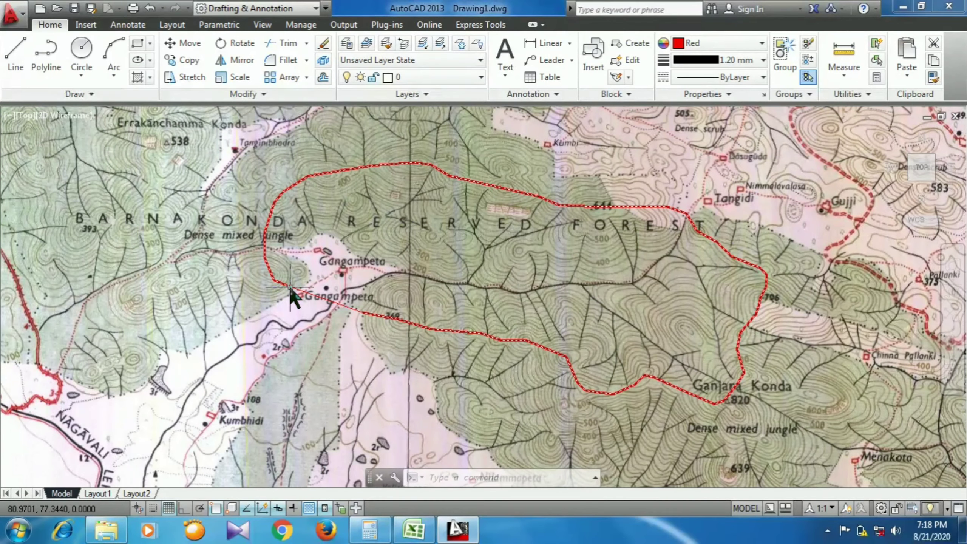
# Zoom in on the finished red basin boundary near Gangampeta in AutoCAD.
pyautogui.scroll(-2, 190, 291)
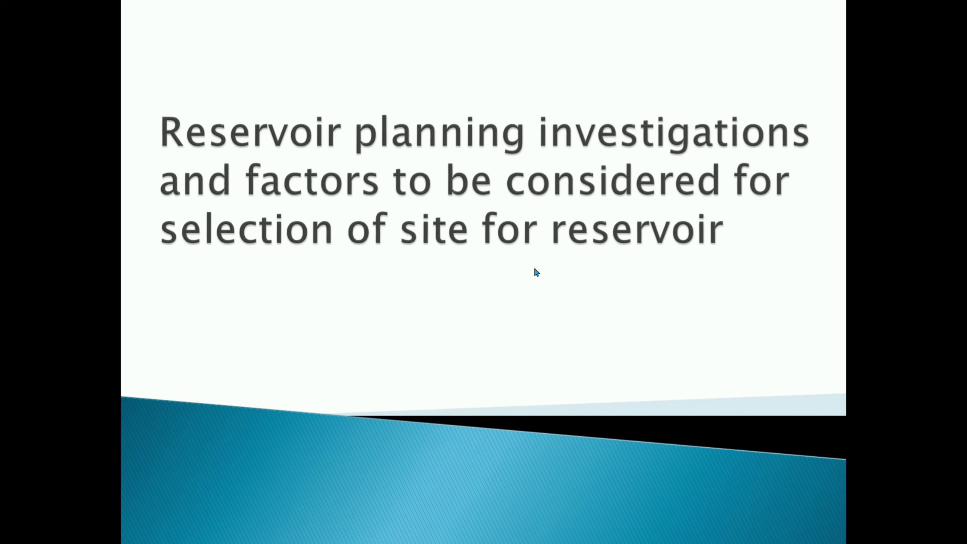
# Step through the planning, contour, planimeter and investigation slides to the site-selection factors list.
pyautogui.click(535, 269)
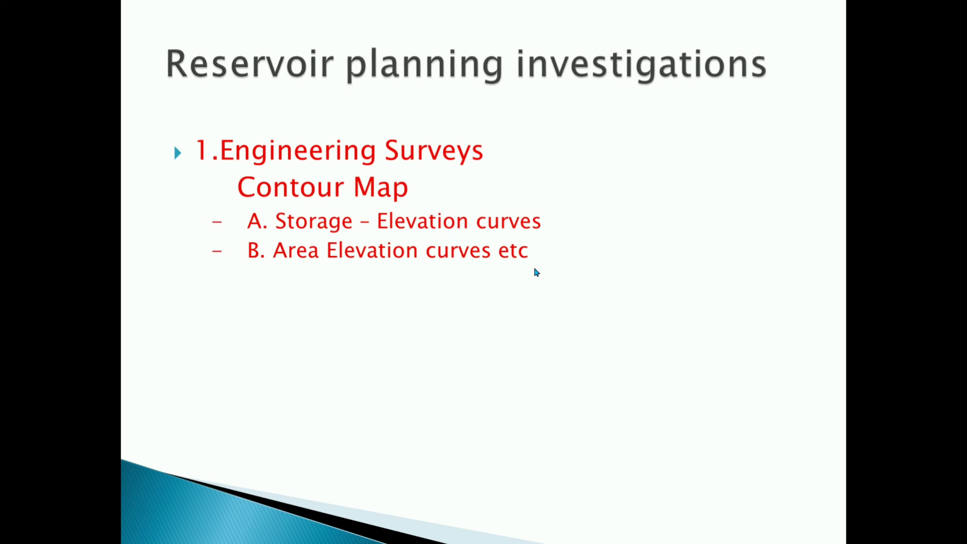
pyautogui.press('Right')
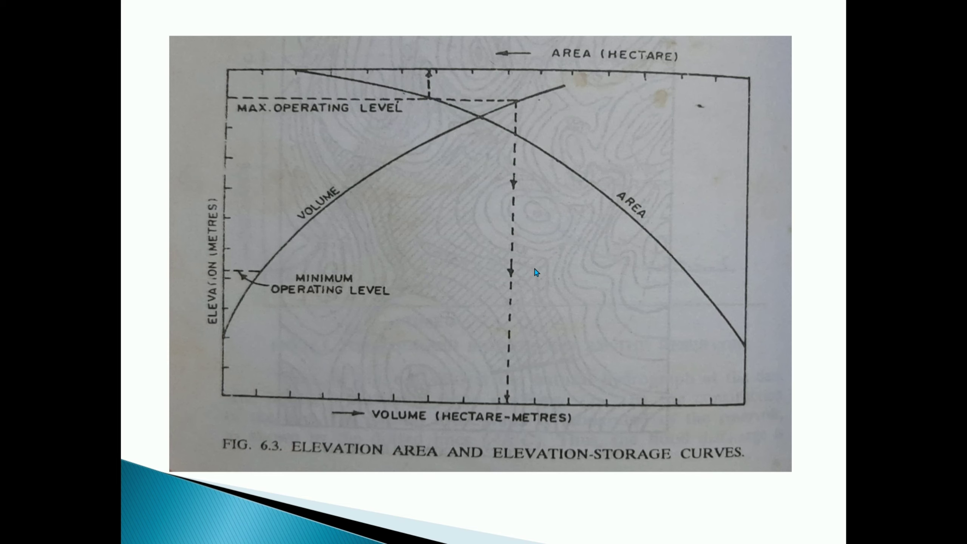
pyautogui.press('Right')
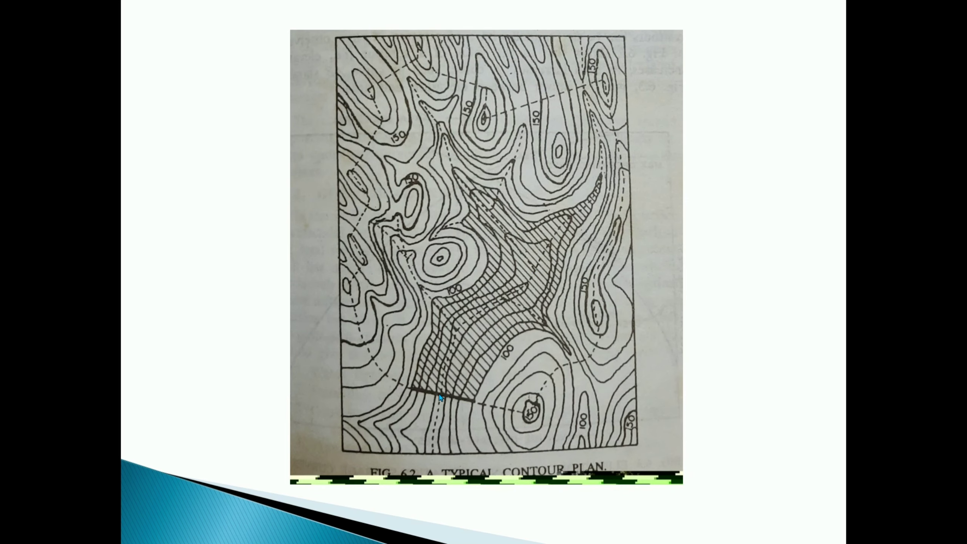
pyautogui.press('Right')
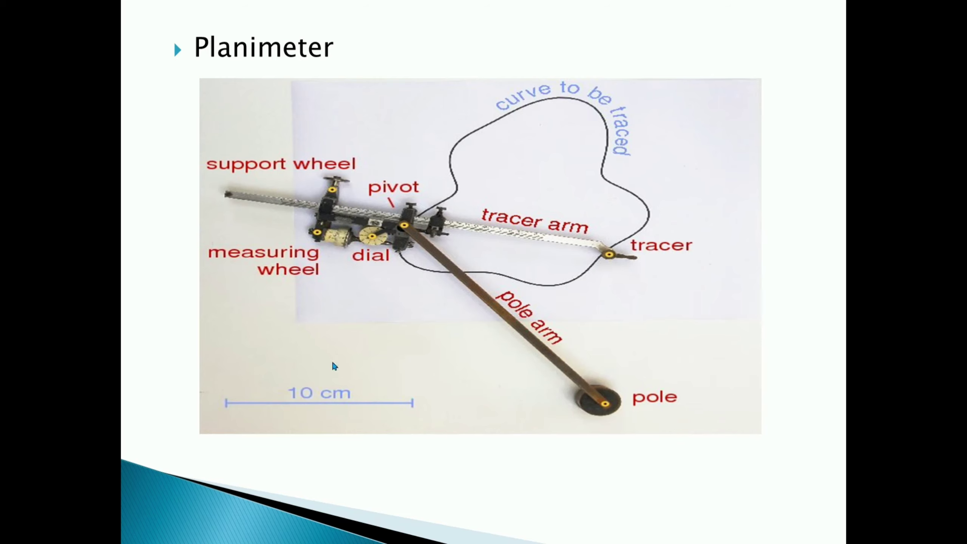
pyautogui.press('Right')
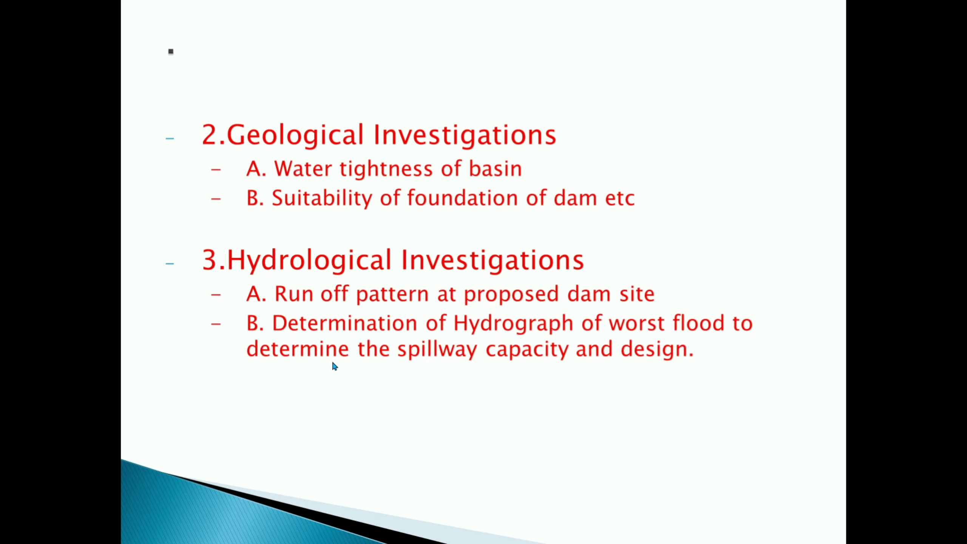
pyautogui.press('Right')
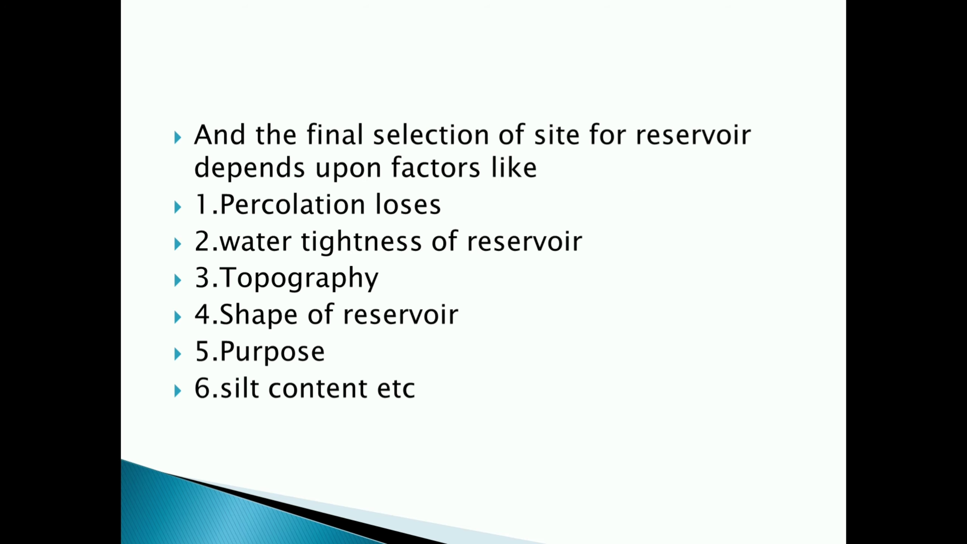